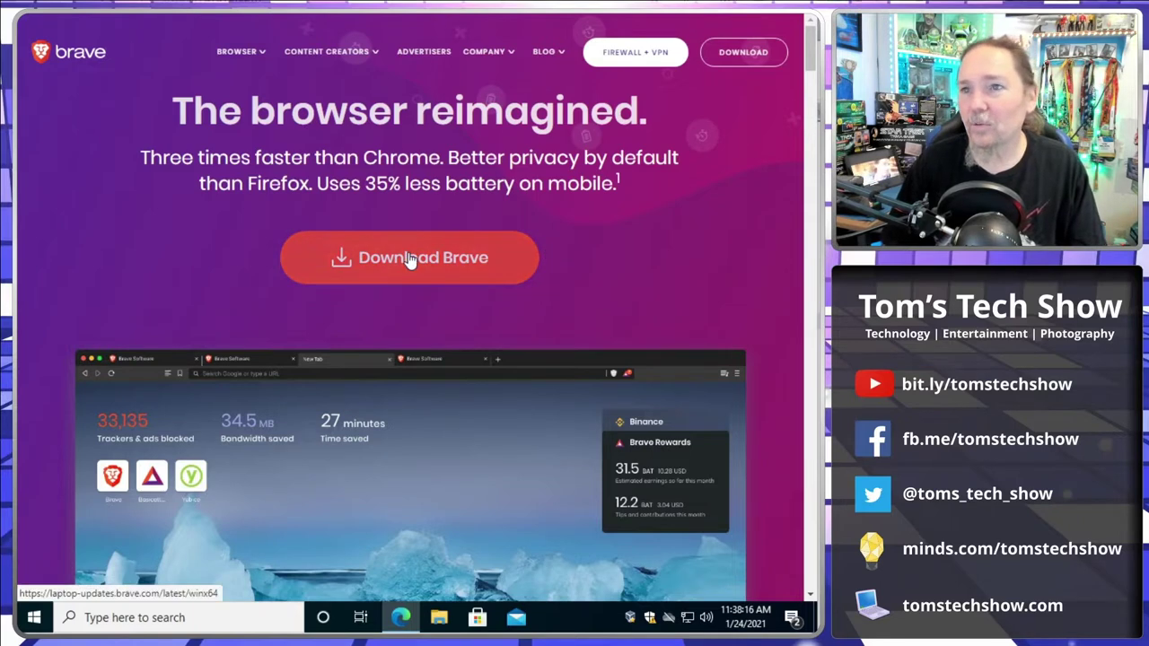
Step: Download BraveBrowserSetup.exe from Edge, then close the browser to reveal the desktop
left_click(616, 269)
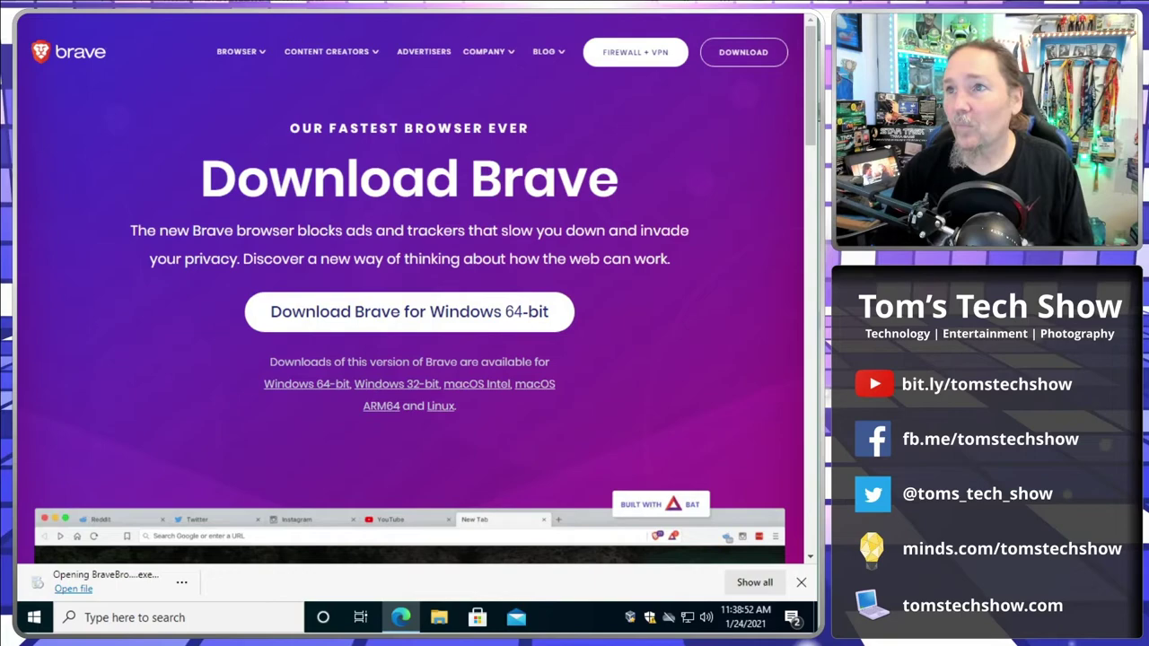
key("super+d")
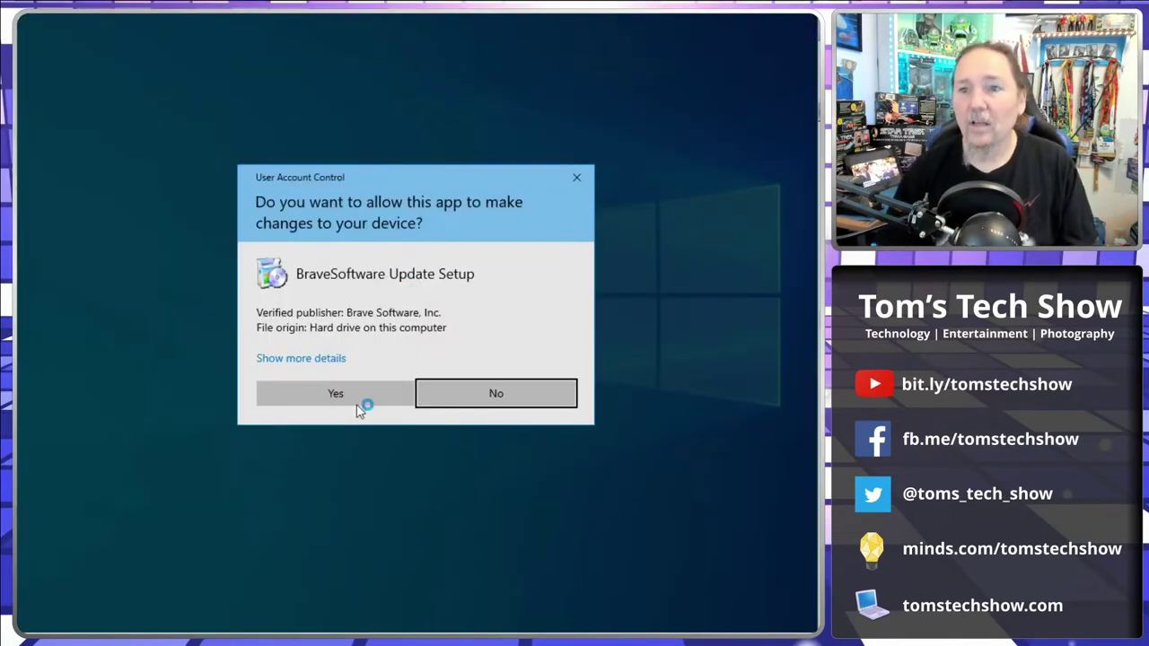
Step: Allow BraveSoftware Update Setup to make changes and close the completed Brave installer
left_click(356, 402)
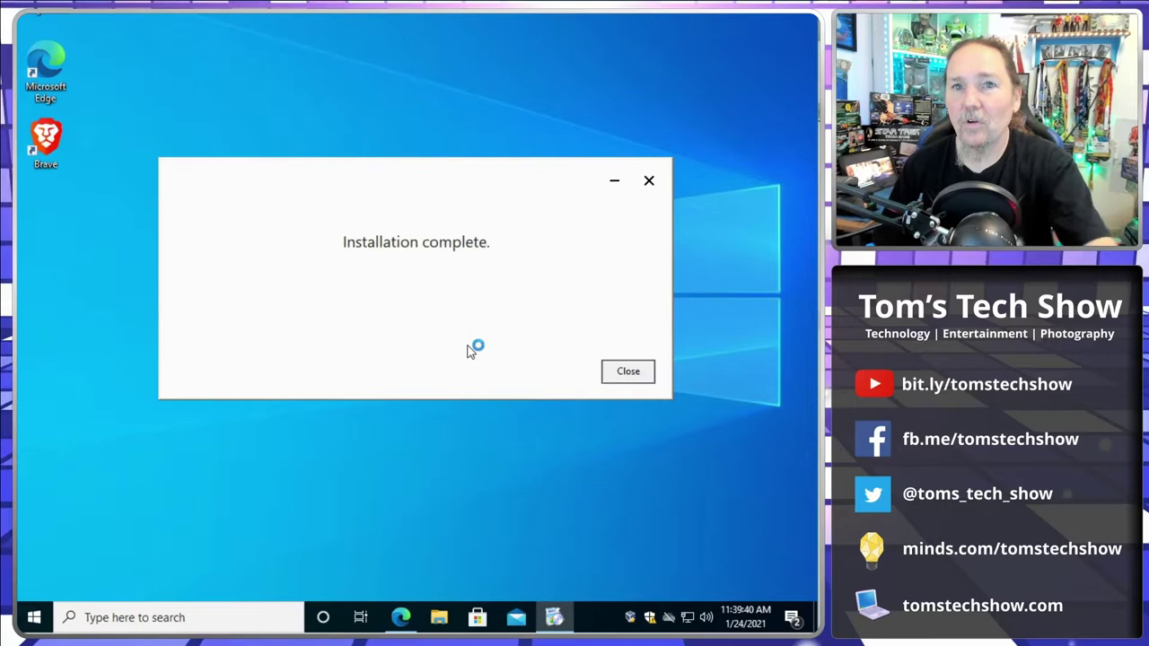
left_click(606, 370)
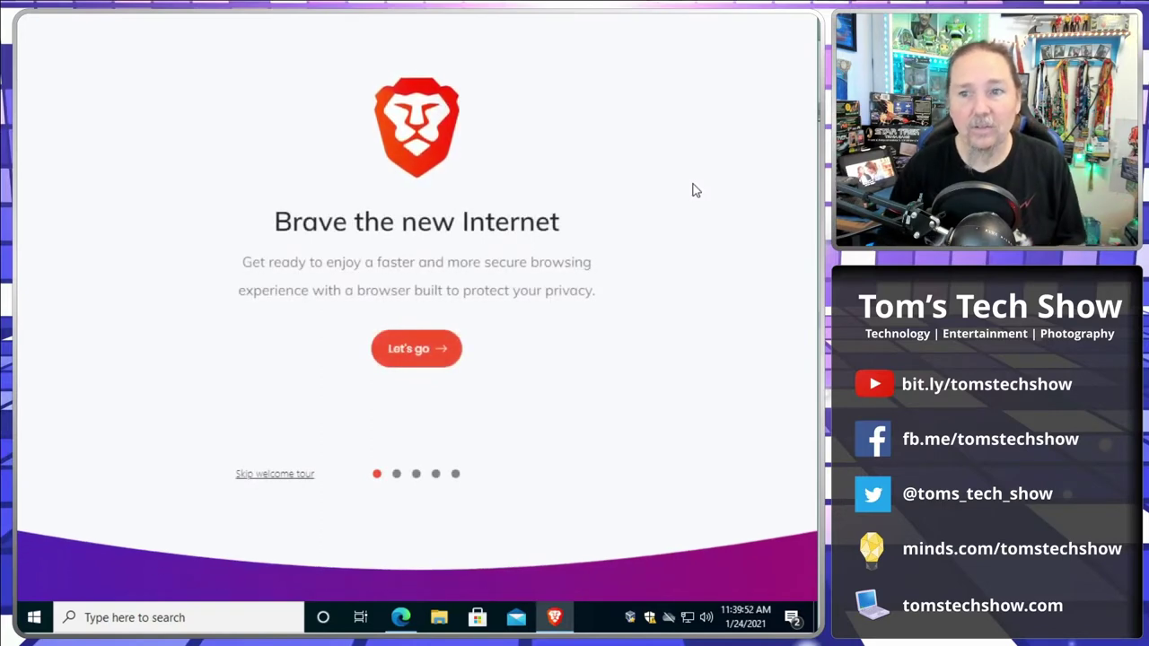
Step: Start the welcome tour and skip the bookmarks import and Shields introduction without importing
left_click(413, 359)
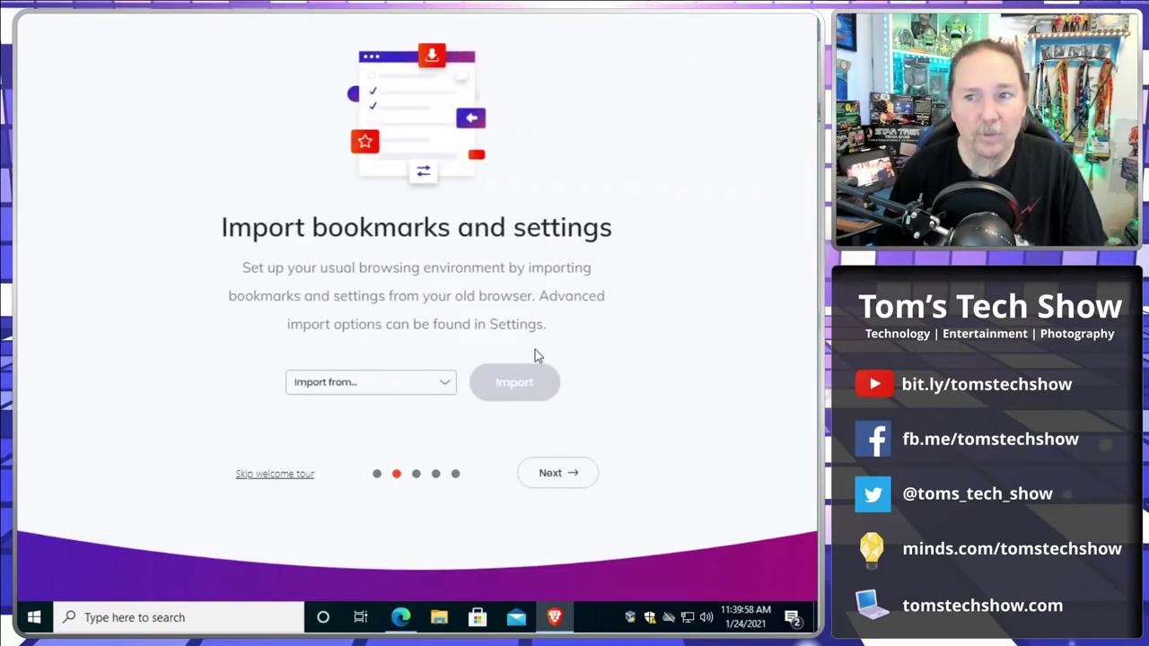
left_click(421, 384)
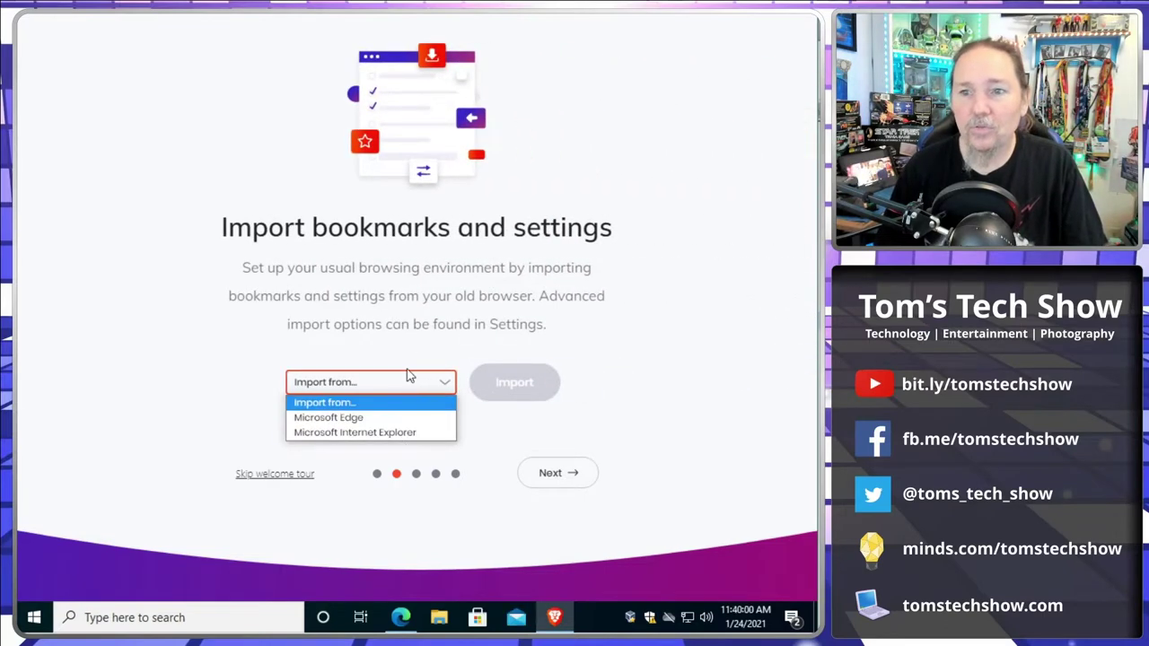
left_click(623, 364)
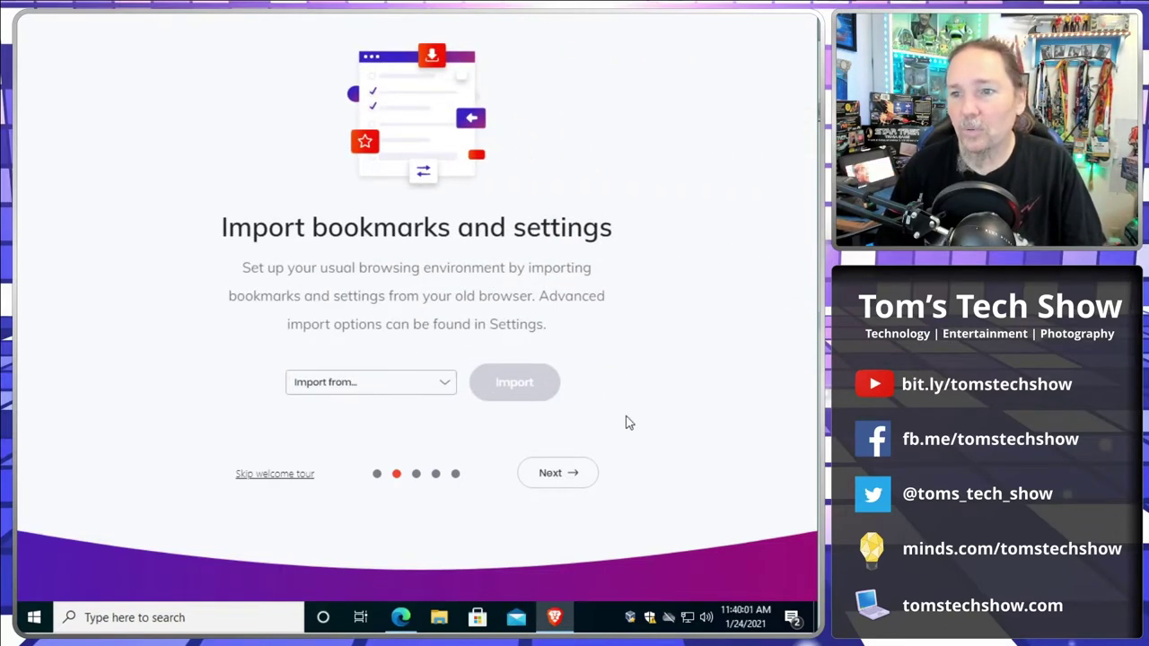
left_click(558, 473)
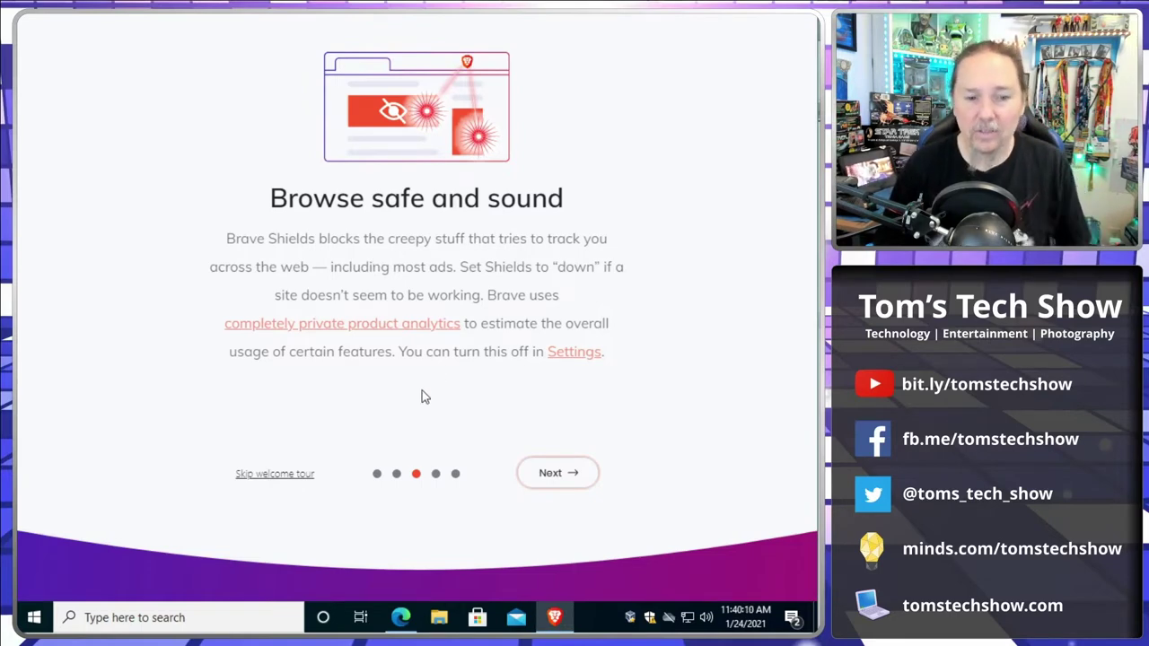
left_click(549, 479)
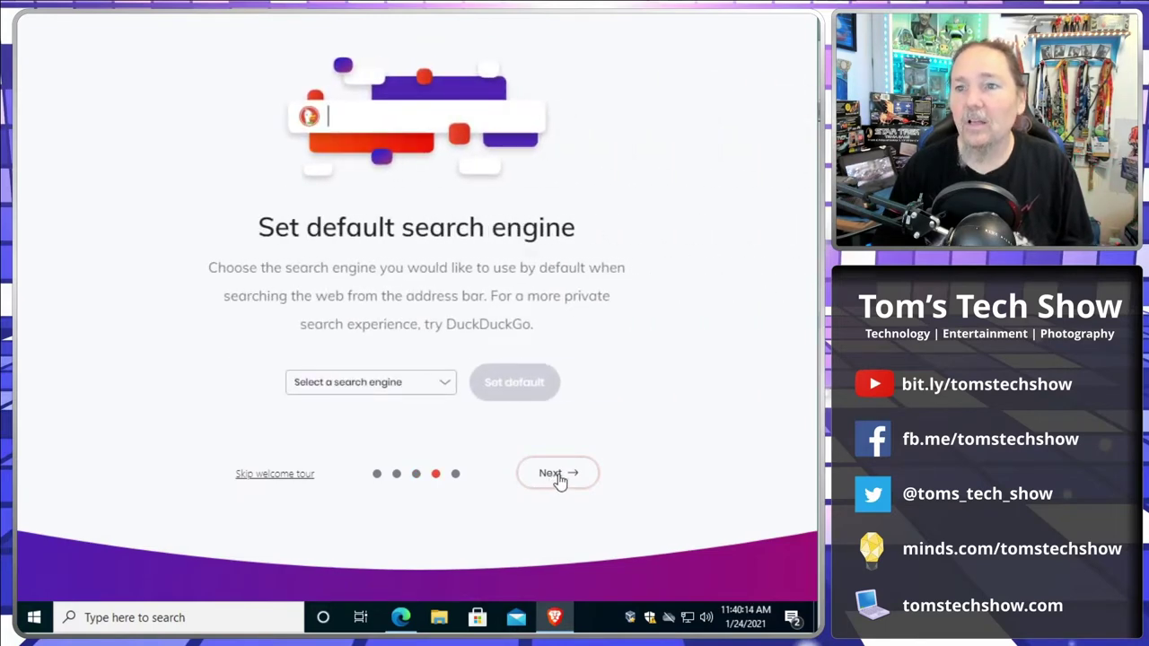
Step: Choose DuckDuckGo from the search engine list and set it as default
left_click(431, 384)
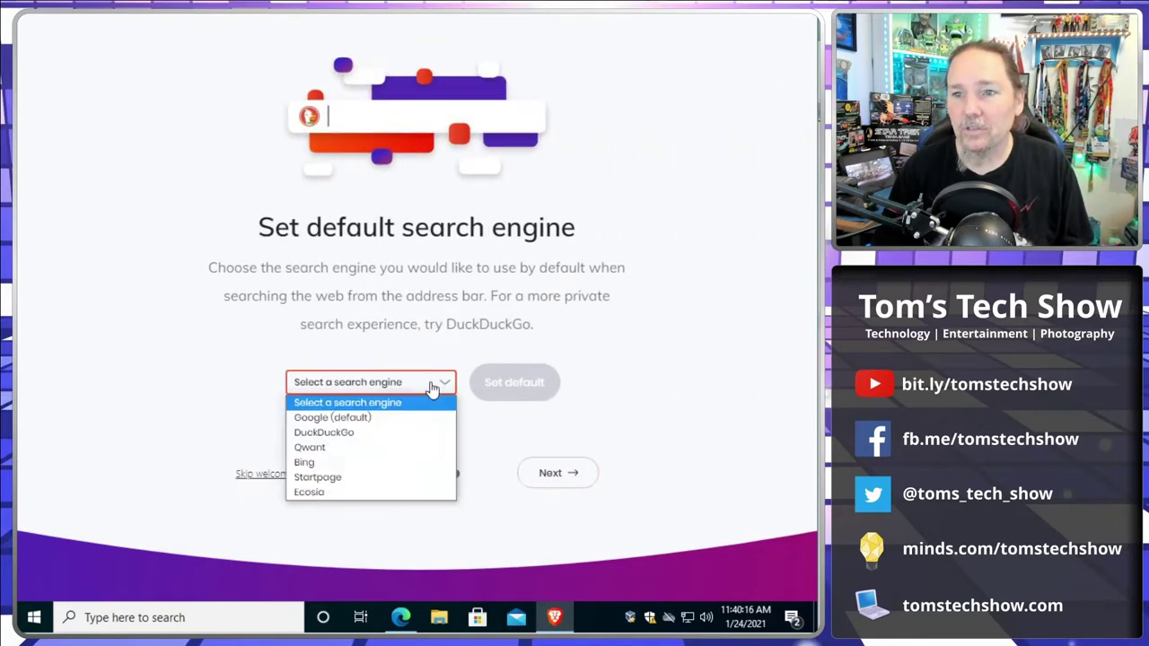
left_click(364, 434)
left_click(515, 389)
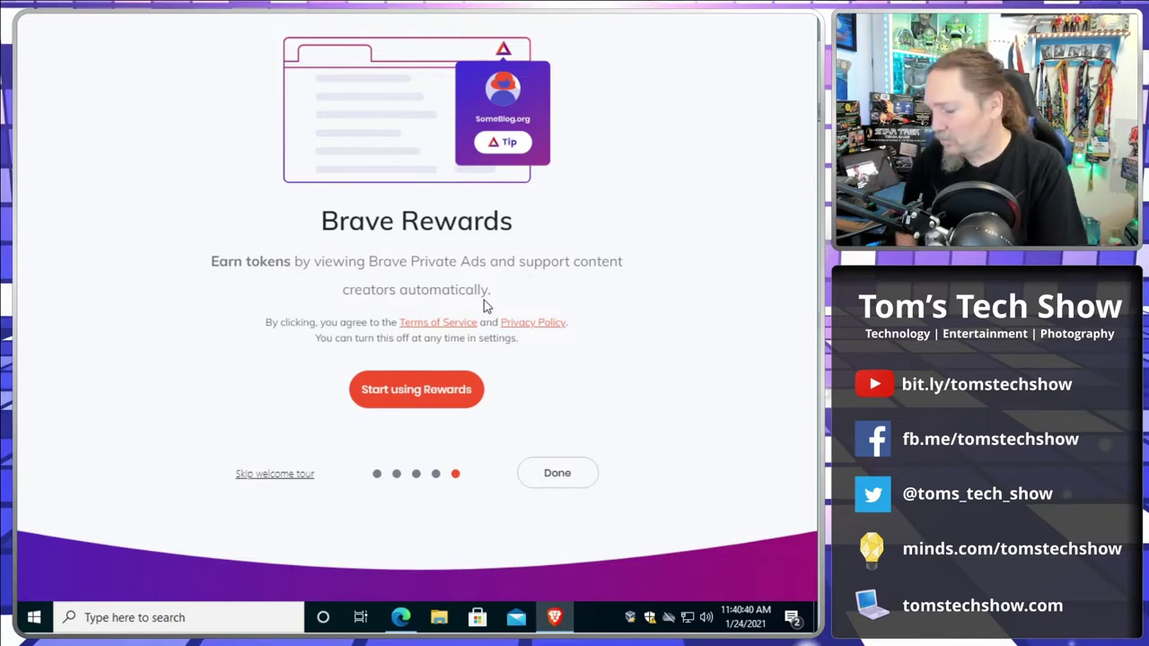
Step: Finish the Brave Rewards slide with Done and go to Settings from the main menu
left_click(548, 481)
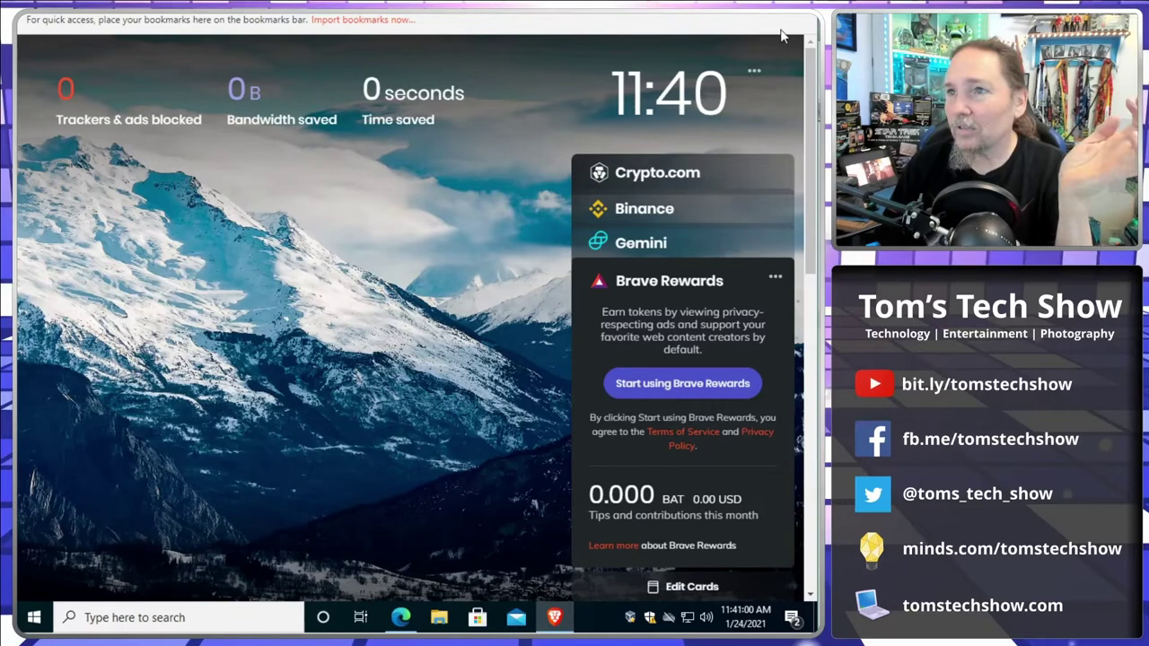
left_click(801, 5)
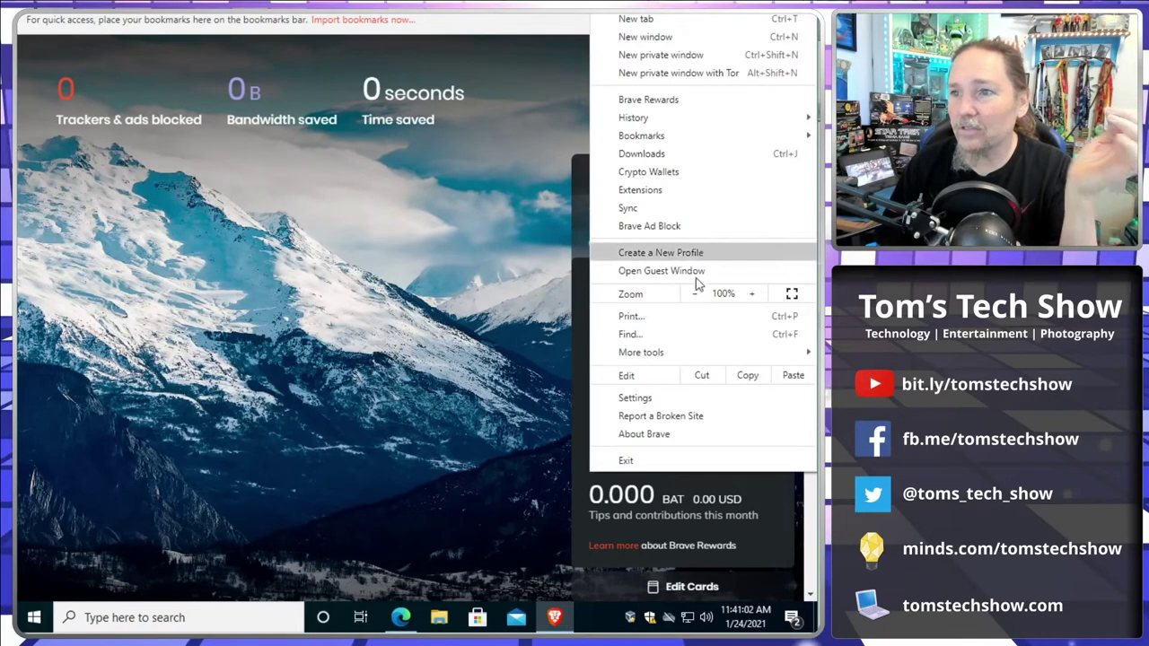
left_click(650, 400)
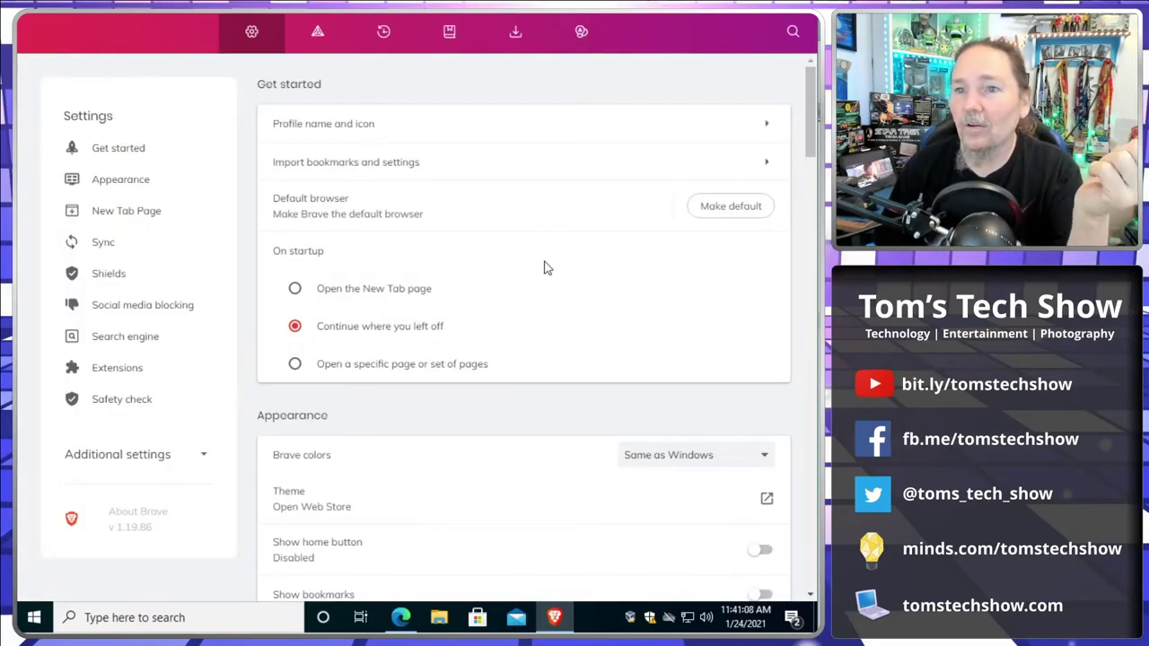
scroll(528, 329, "down", 2)
scroll(528, 325, "up", 1)
scroll(528, 325, "up", 1)
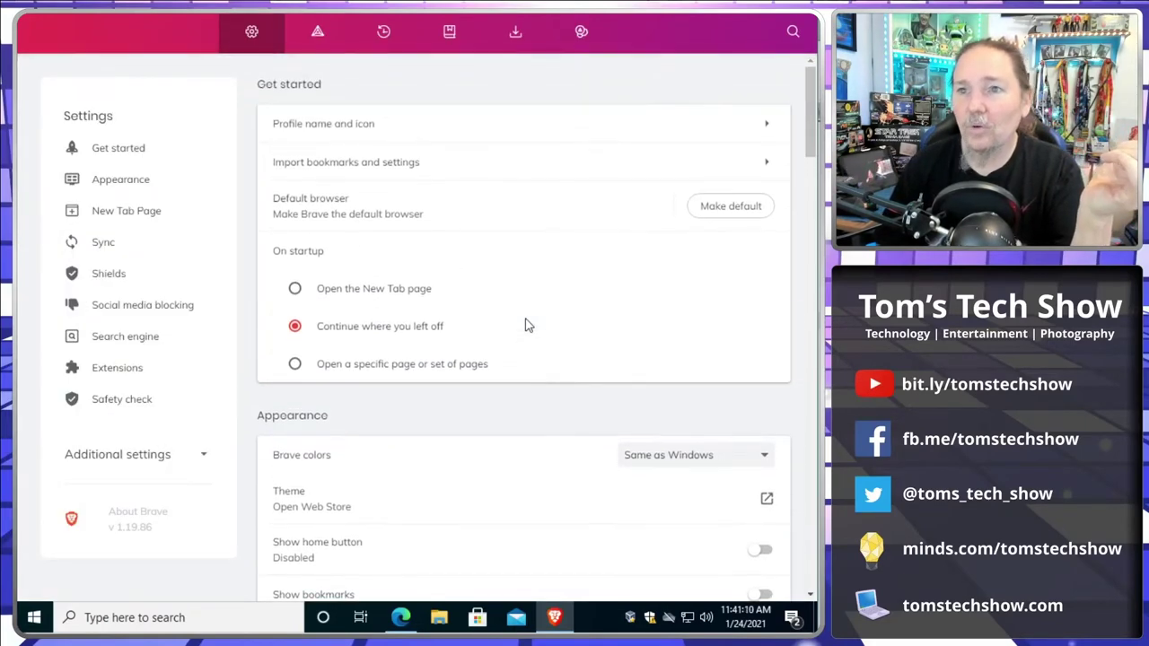
Step: Switch the Windows default web browser from Microsoft Edge to Brave, then close Windows Settings
left_click(720, 208)
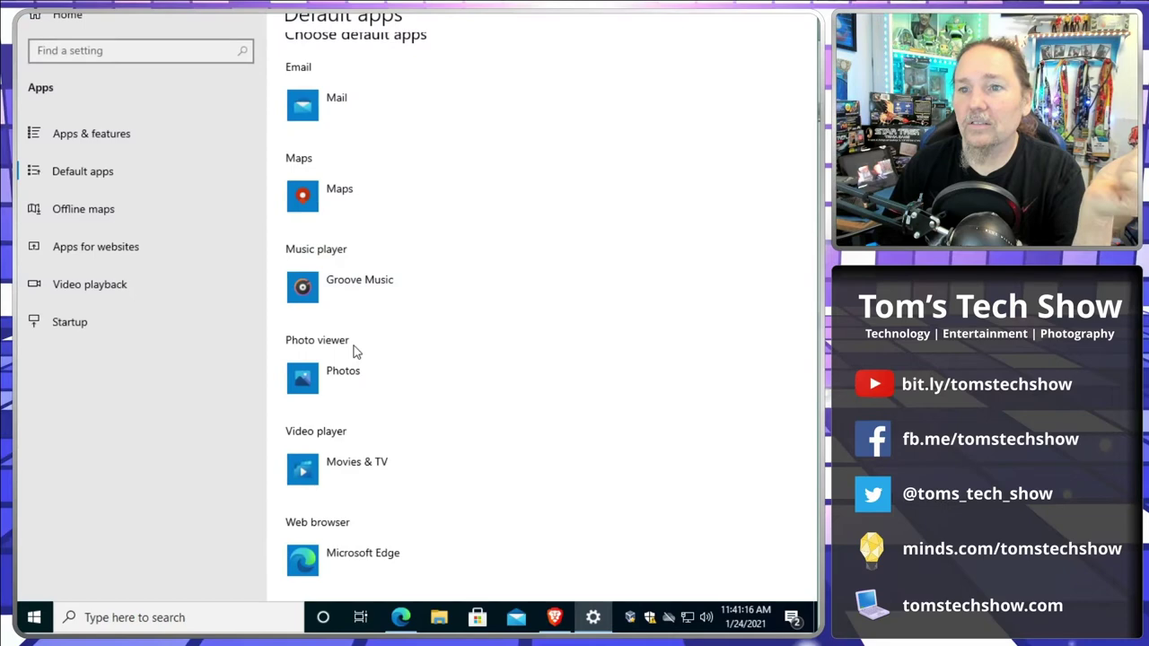
left_click(367, 563)
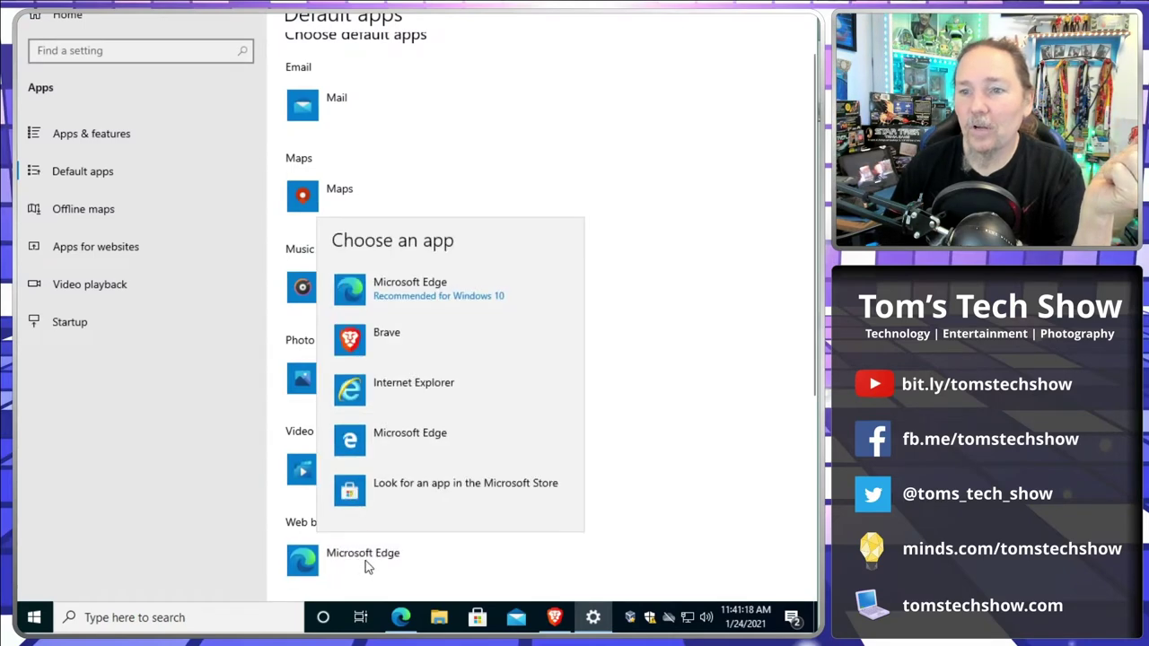
left_click(375, 335)
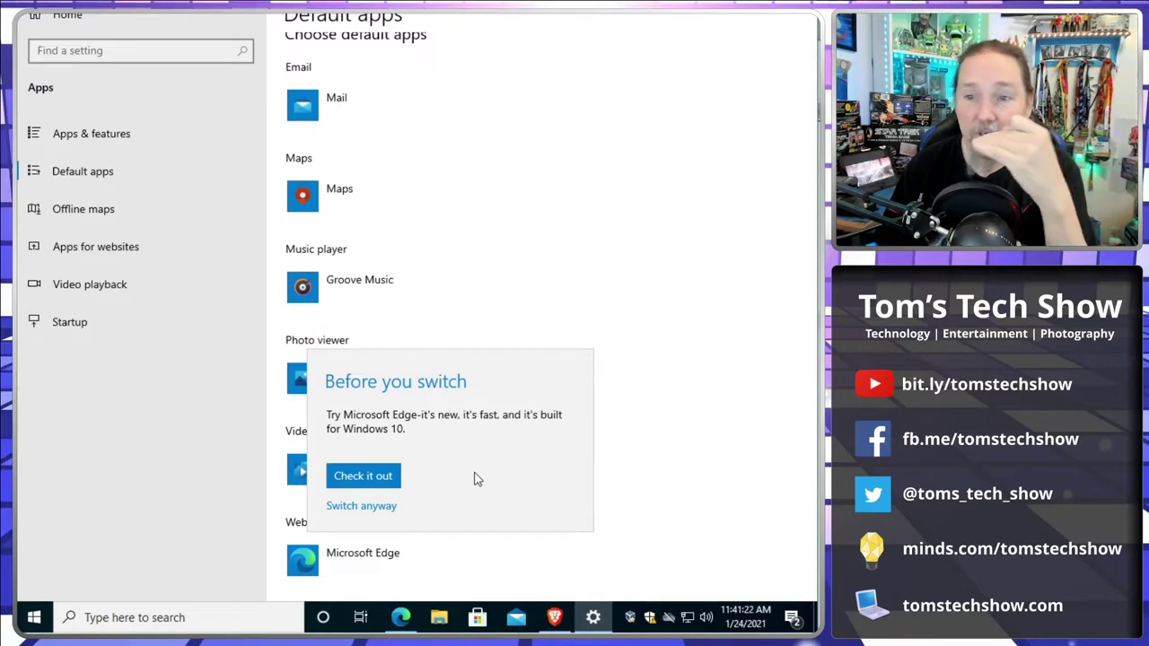
left_click(368, 508)
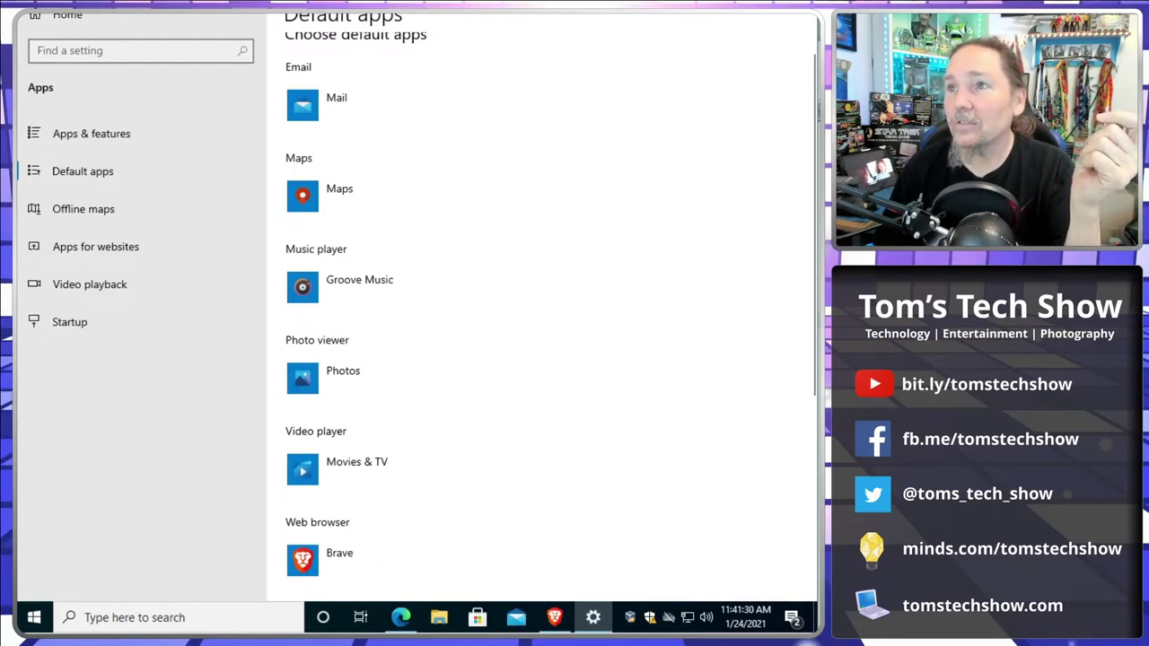
key("alt+F4")
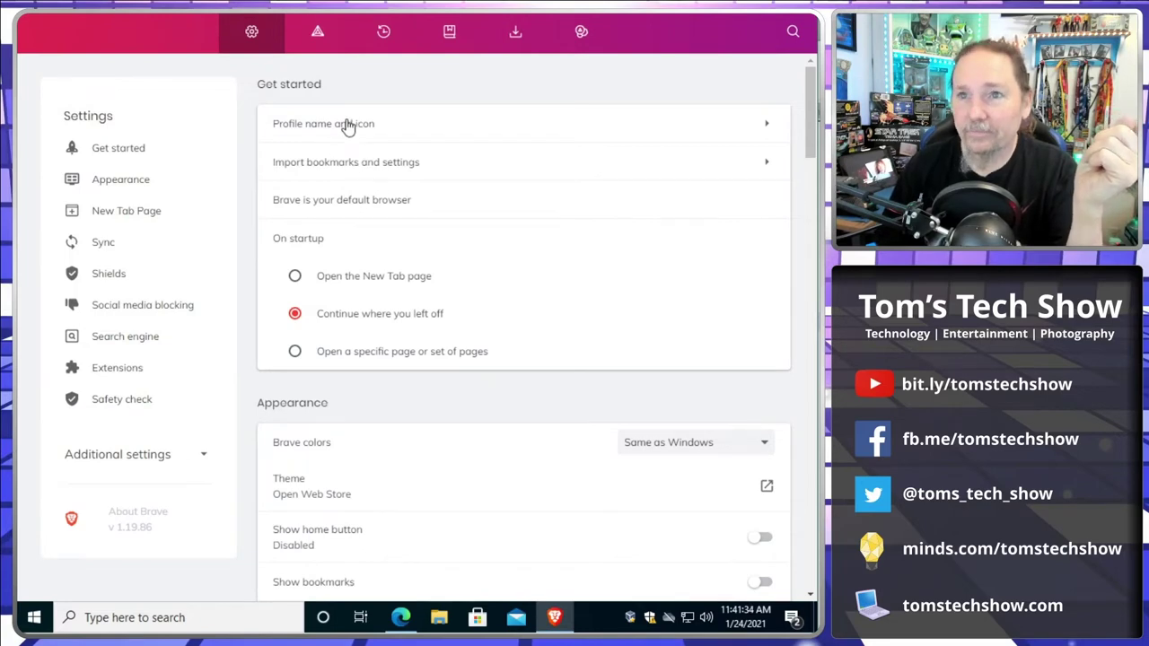
Step: Set On startup to Open the New Tab page and follow the Theme web store link
left_click(296, 278)
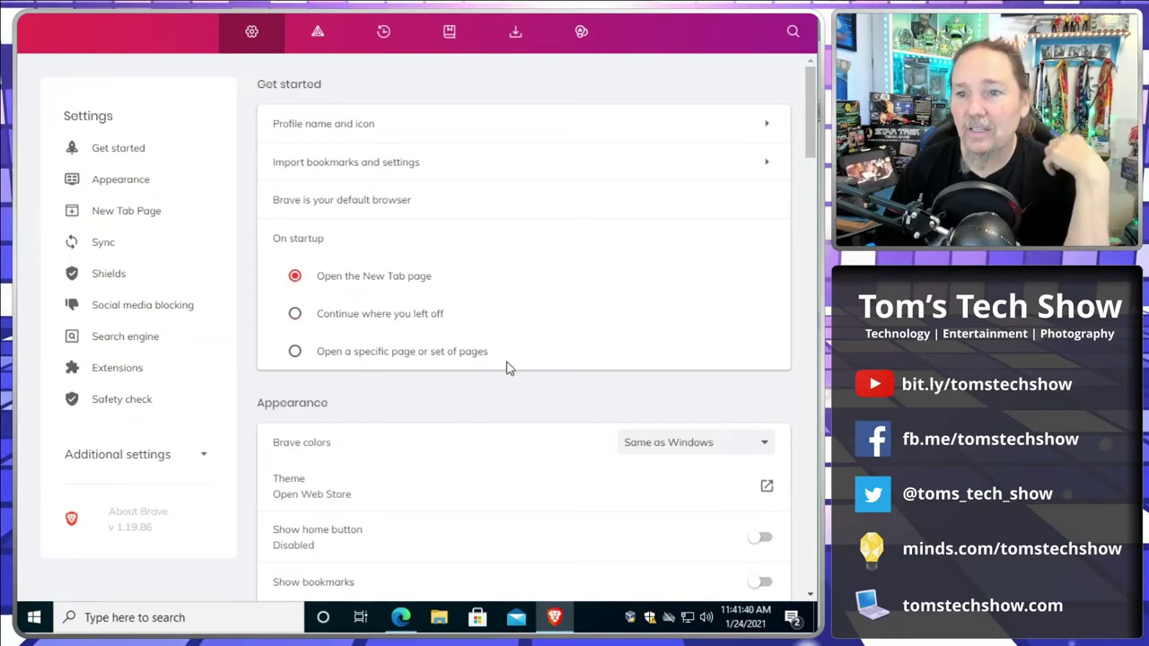
scroll(512, 370, "down", 2)
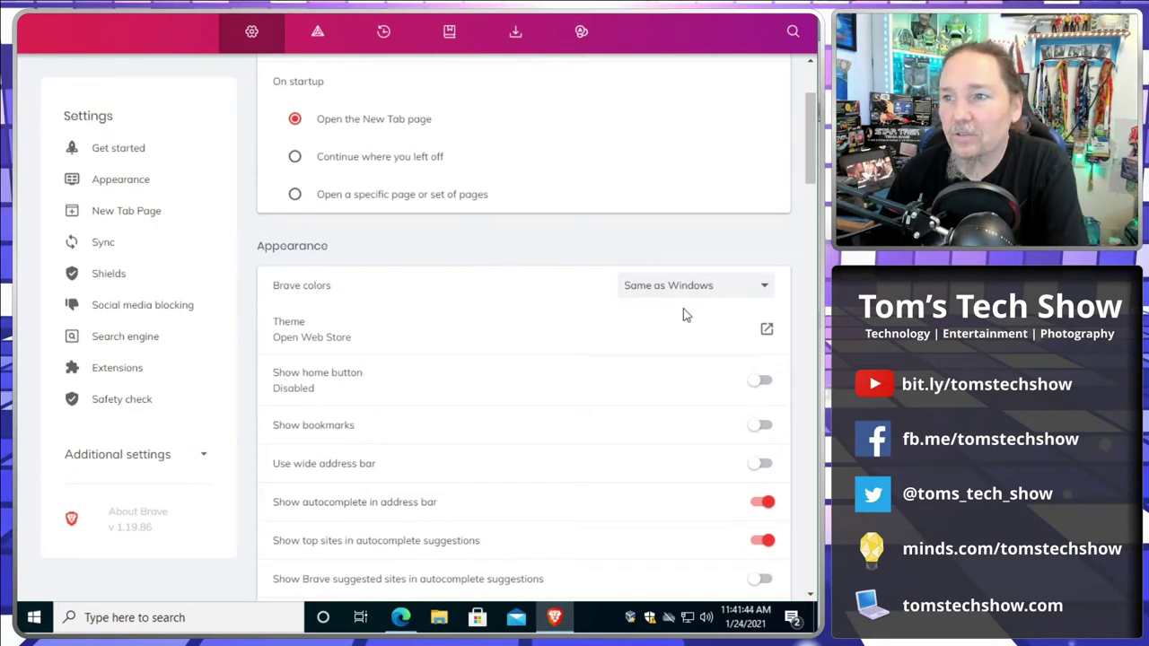
left_click(767, 333)
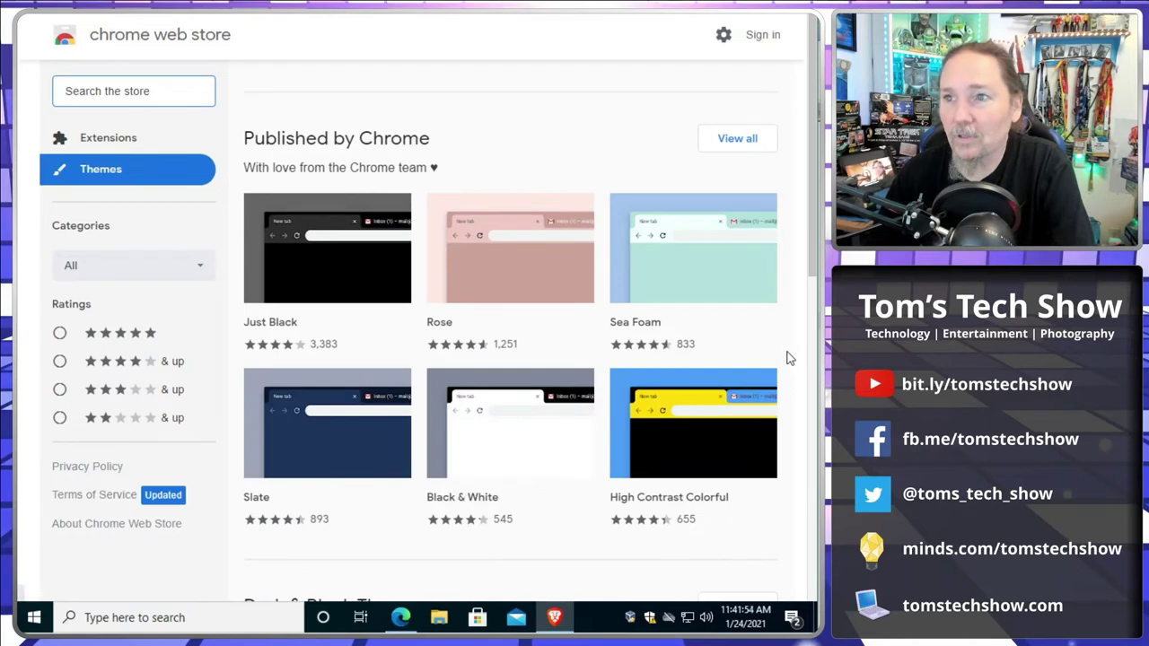
Step: Scroll through the Chrome Web Store theme listings, then close the store tab back to Brave Settings
scroll(787, 355, "down", 3)
scroll(787, 354, "up", 3)
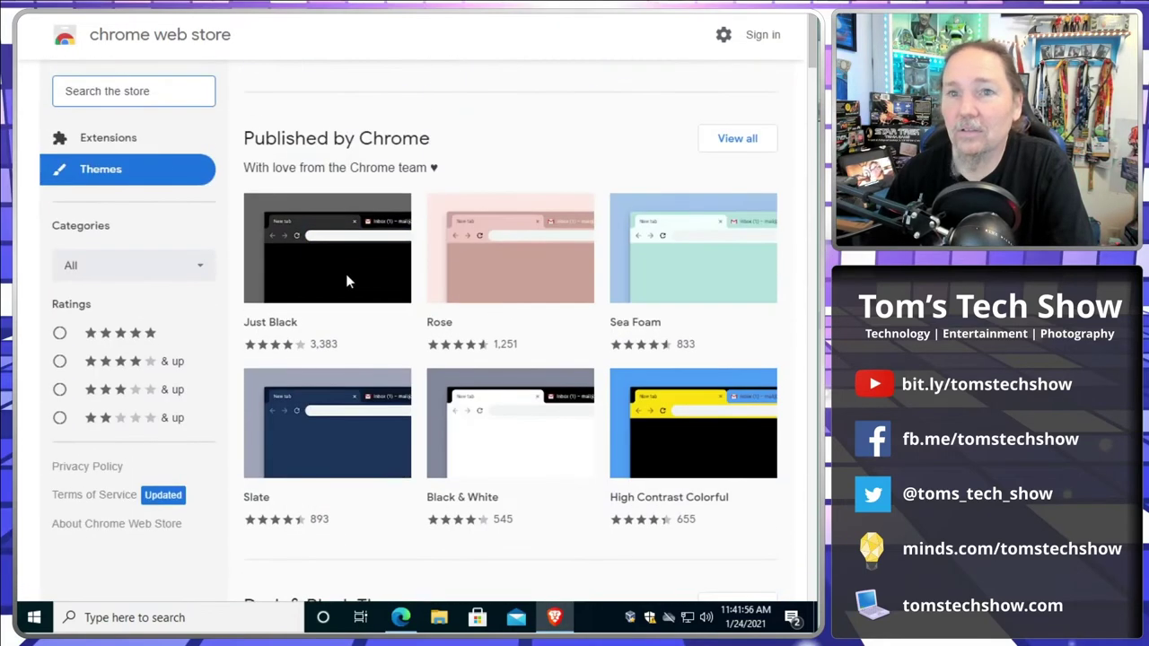
left_click(737, 138)
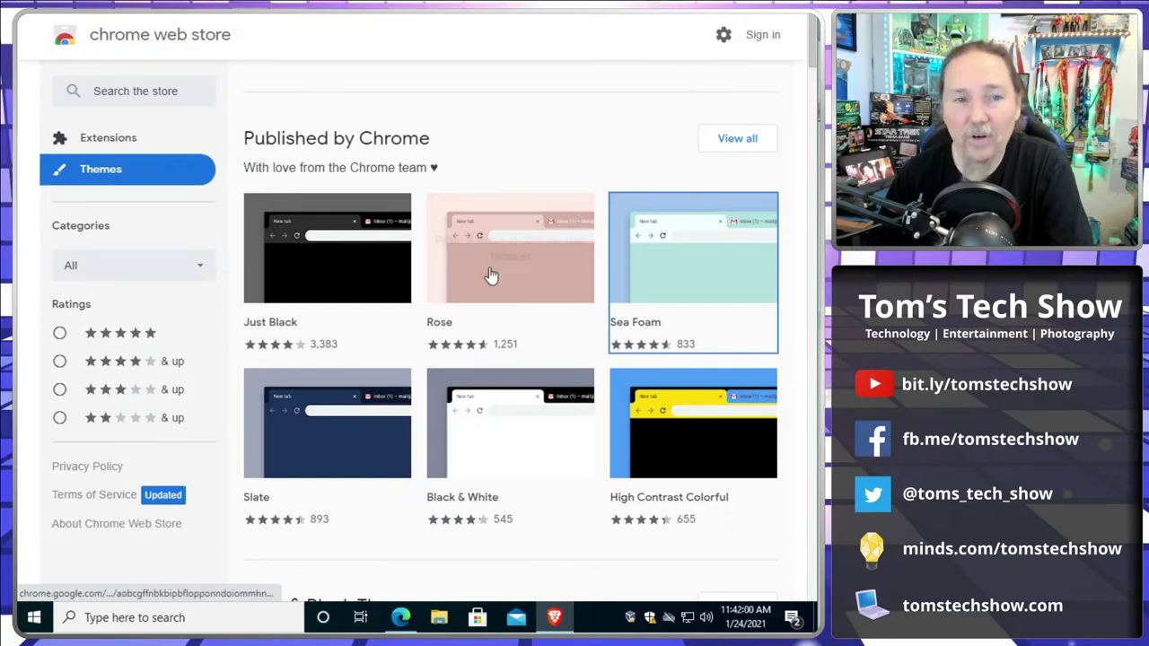
scroll(492, 278, "down", 3)
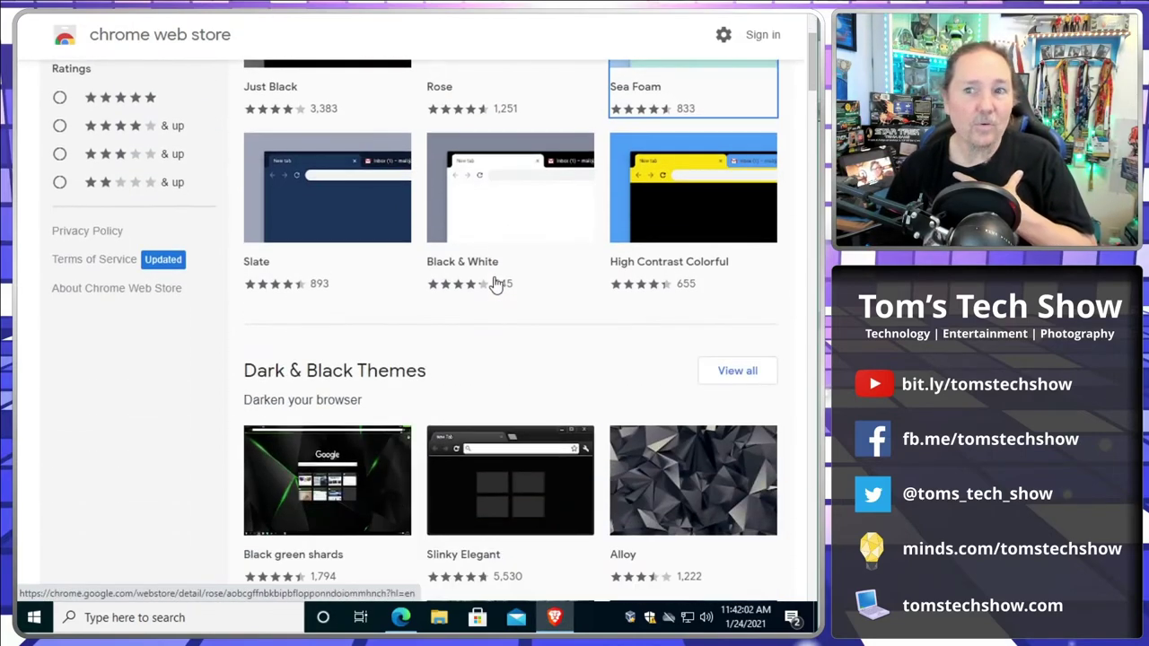
scroll(495, 284, "down", 8)
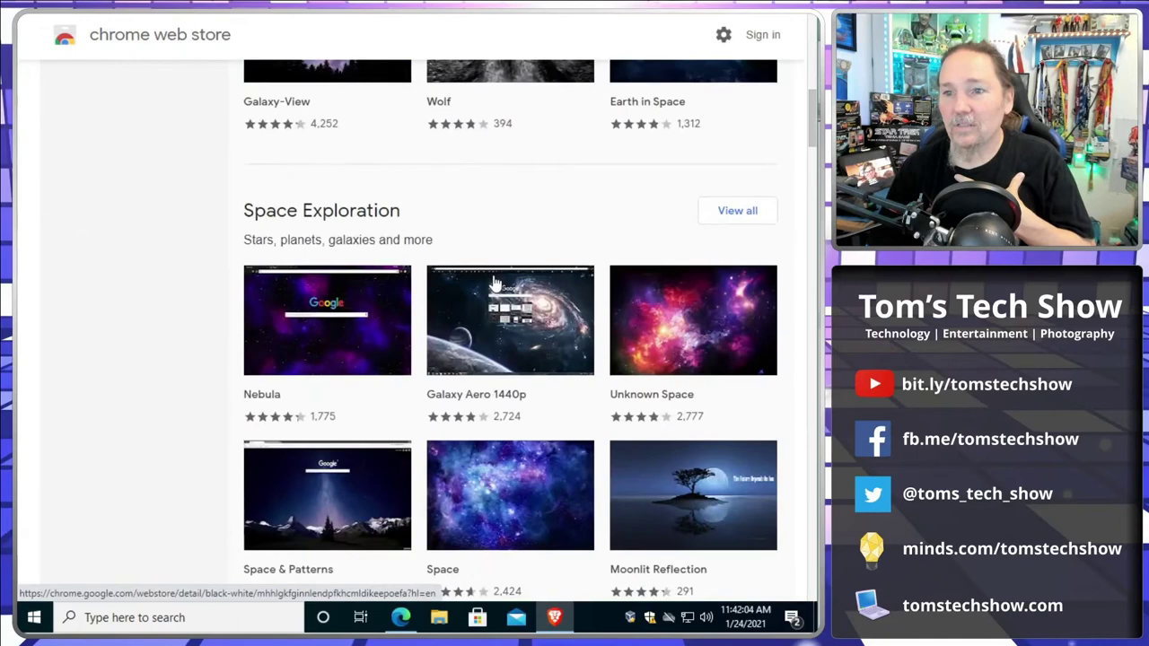
scroll(495, 284, "up", 9)
scroll(494, 284, "up", 3)
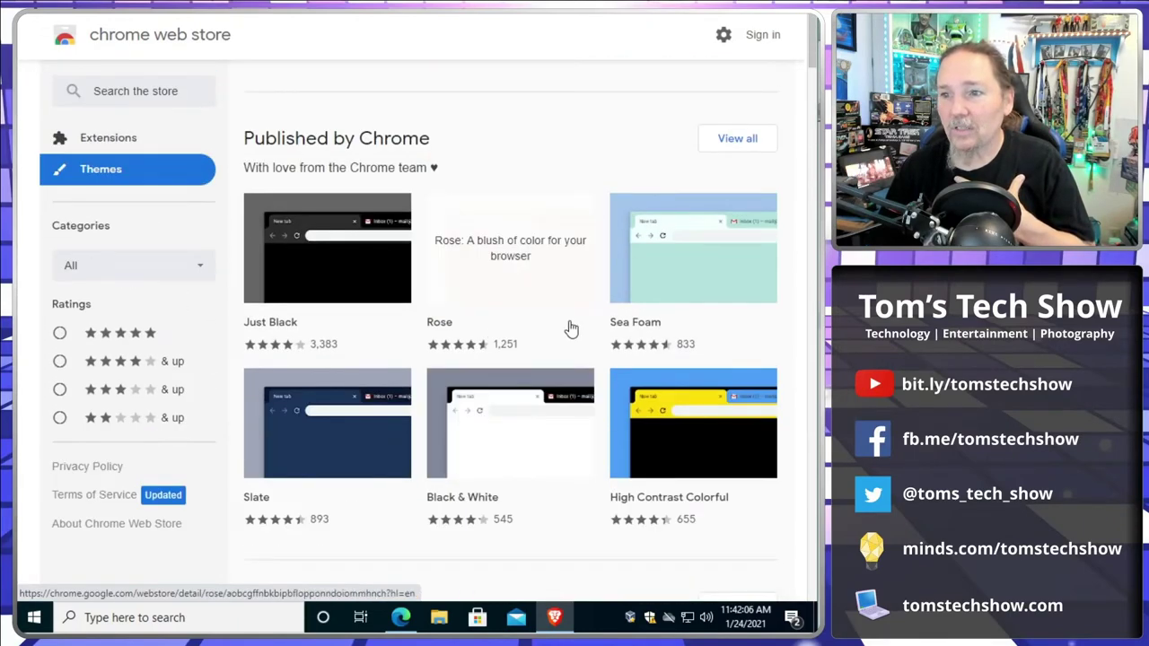
scroll(569, 326, "down", 2)
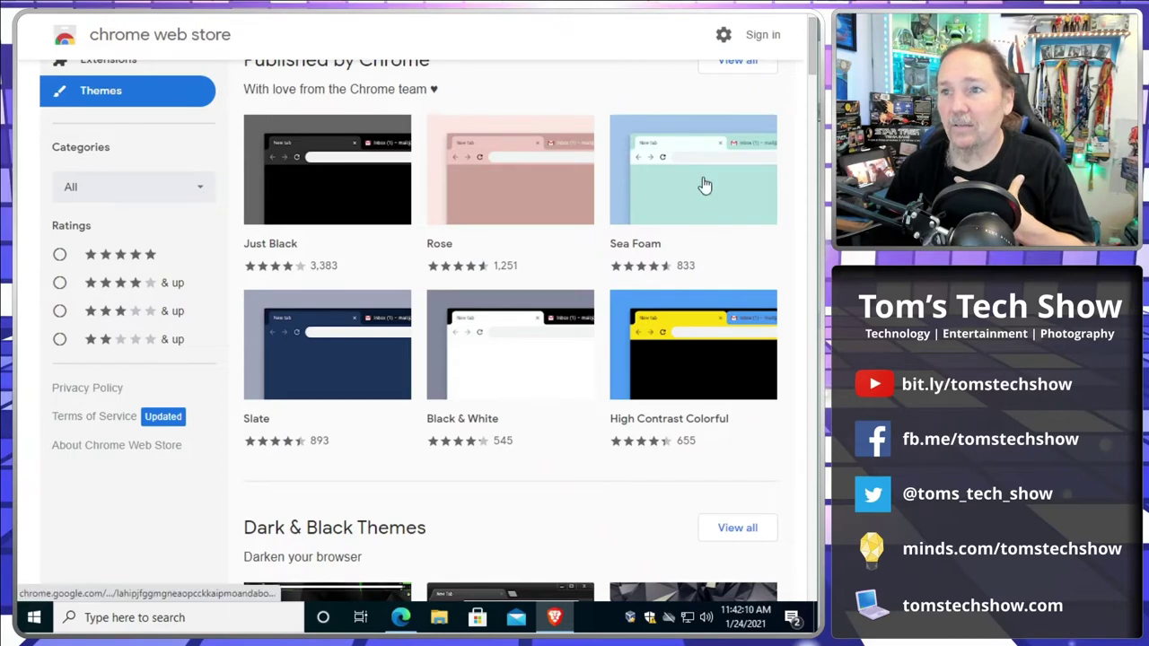
scroll(312, 164, "up", 1)
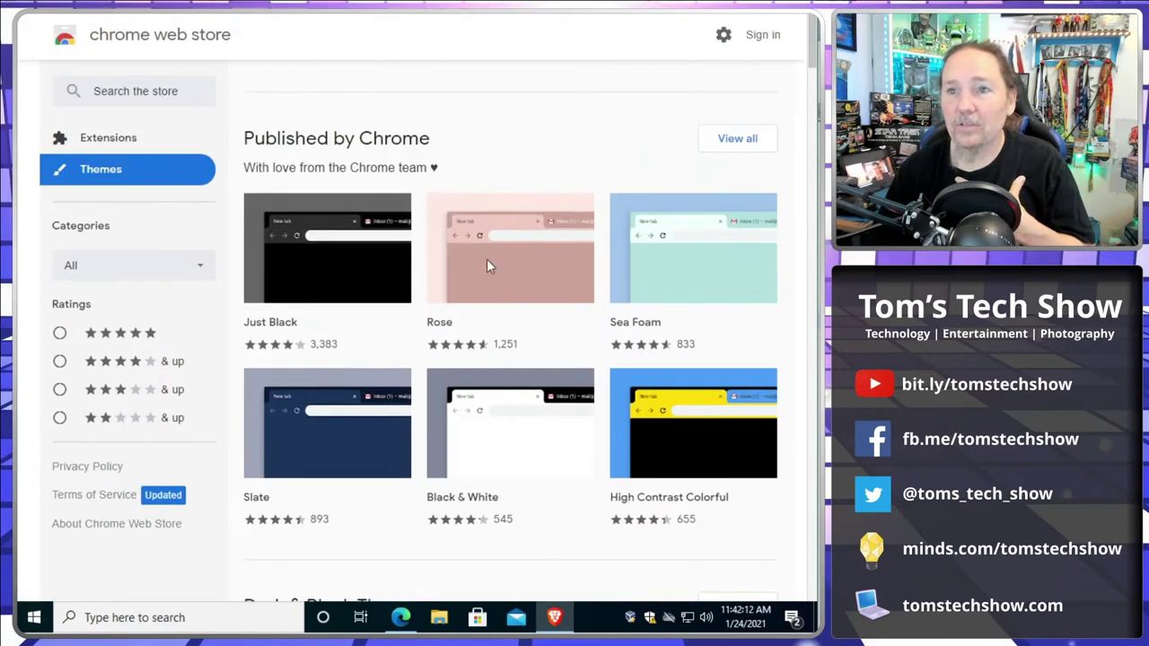
key("ctrl+w")
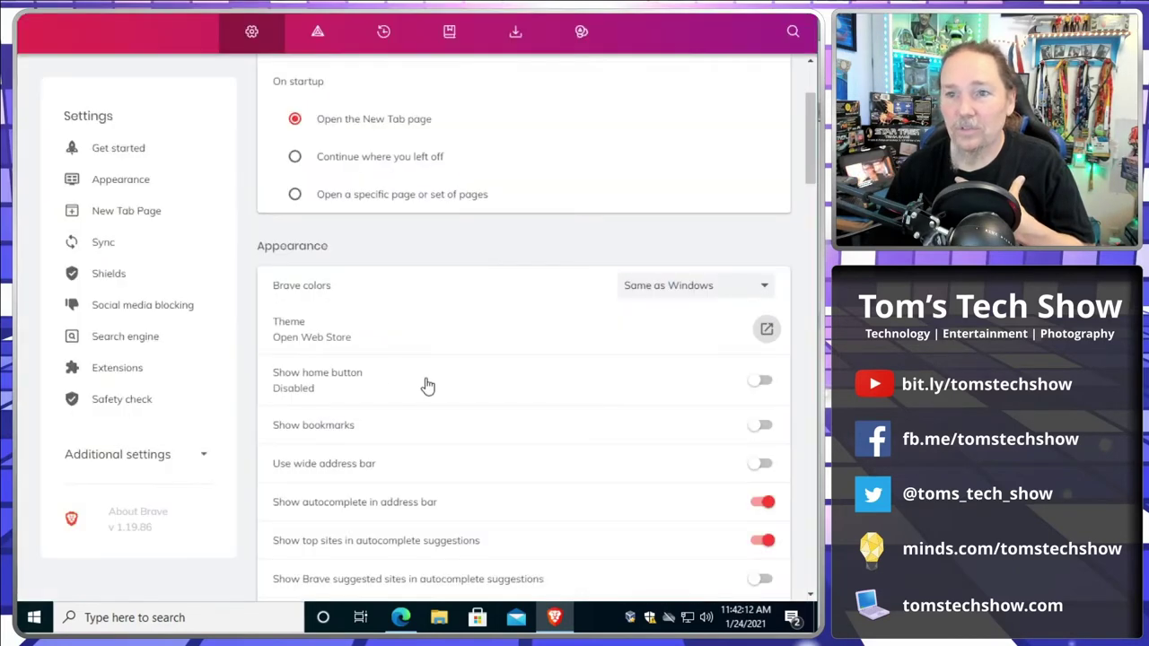
Step: Follow the Theme web store link again, then relaunch Brave from its desktop icon
left_click(301, 340)
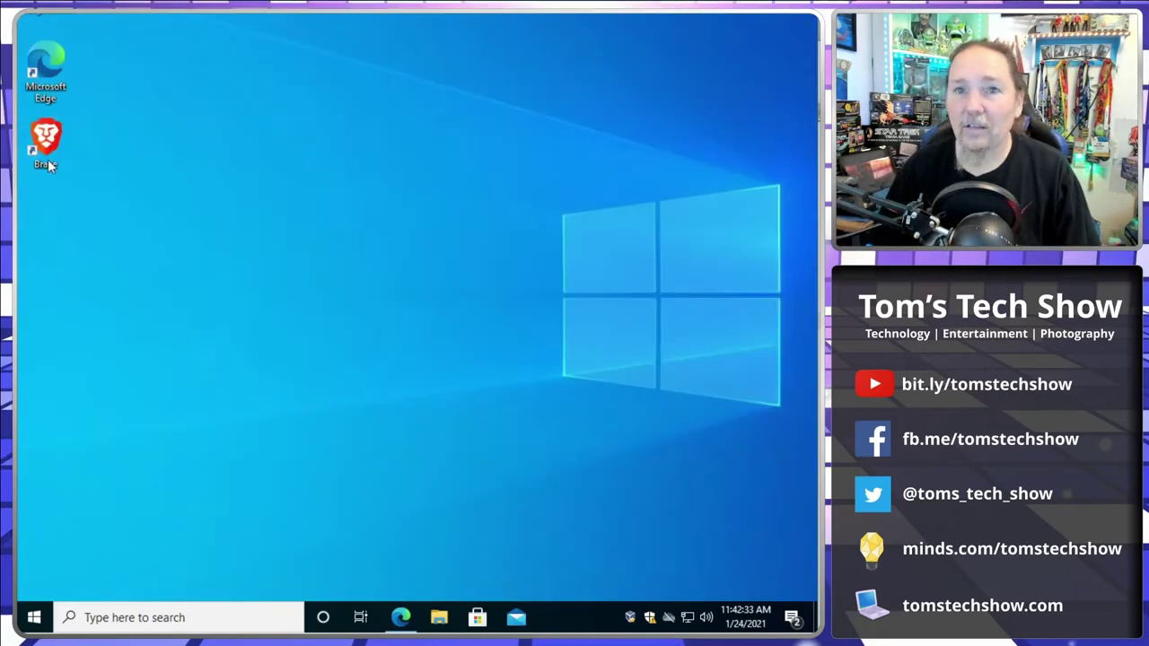
double_click(48, 159)
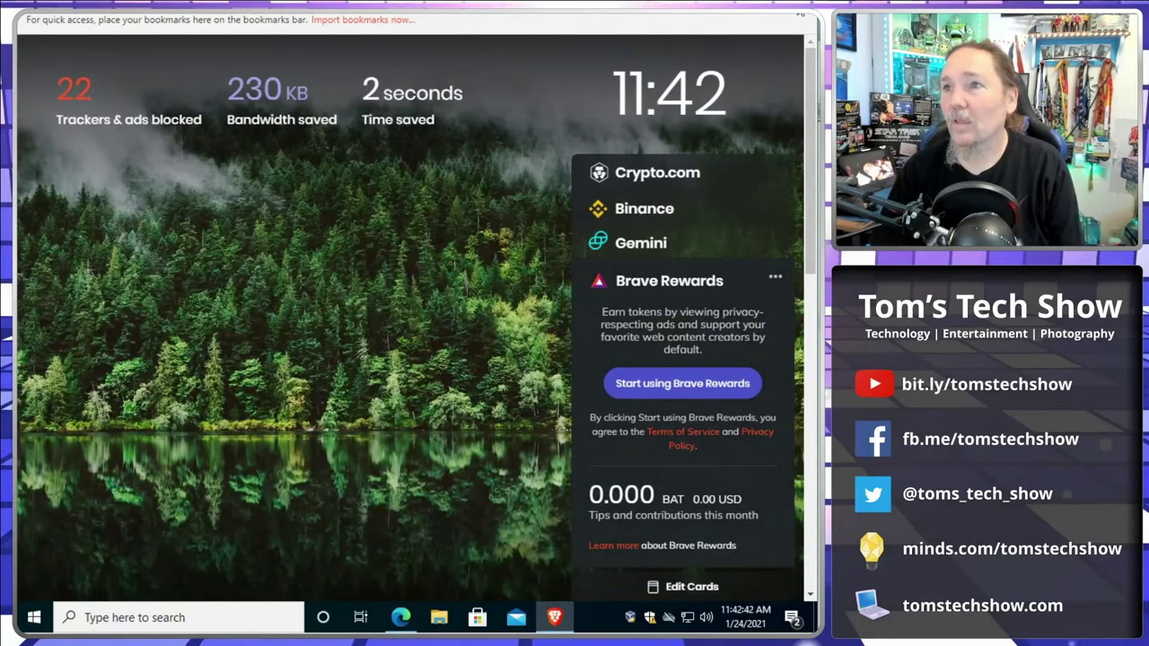
Step: Return to Brave Settings and keep Brave colors matching Windows under Appearance
key("alt+f")
left_click(636, 398)
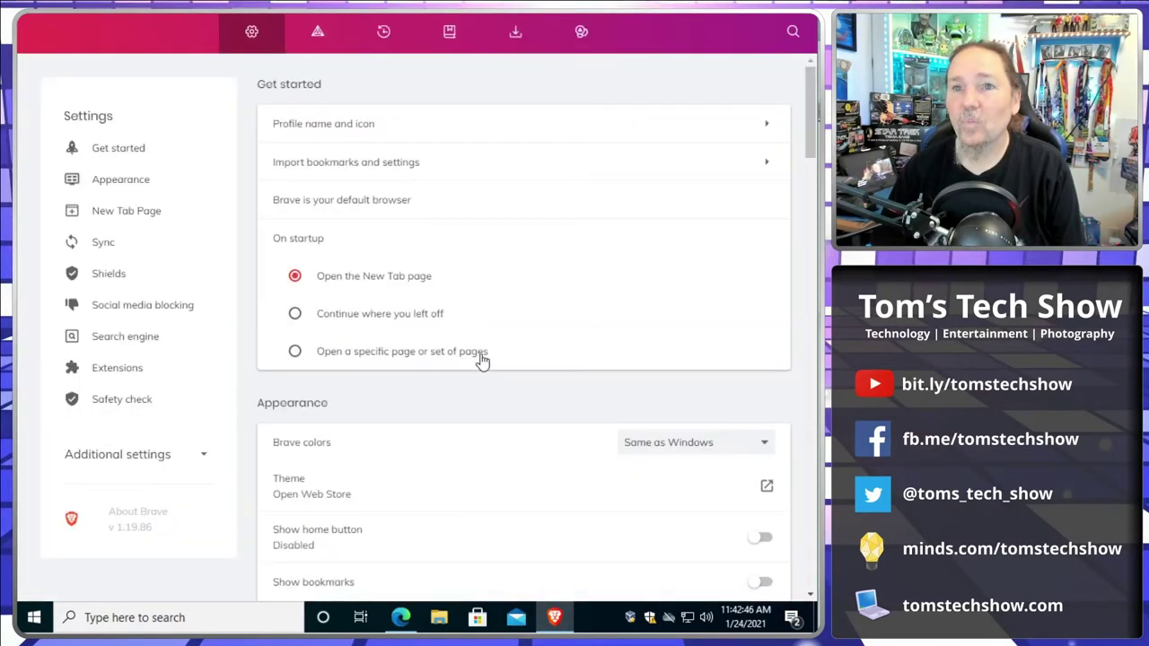
scroll(575, 364, "down", 3)
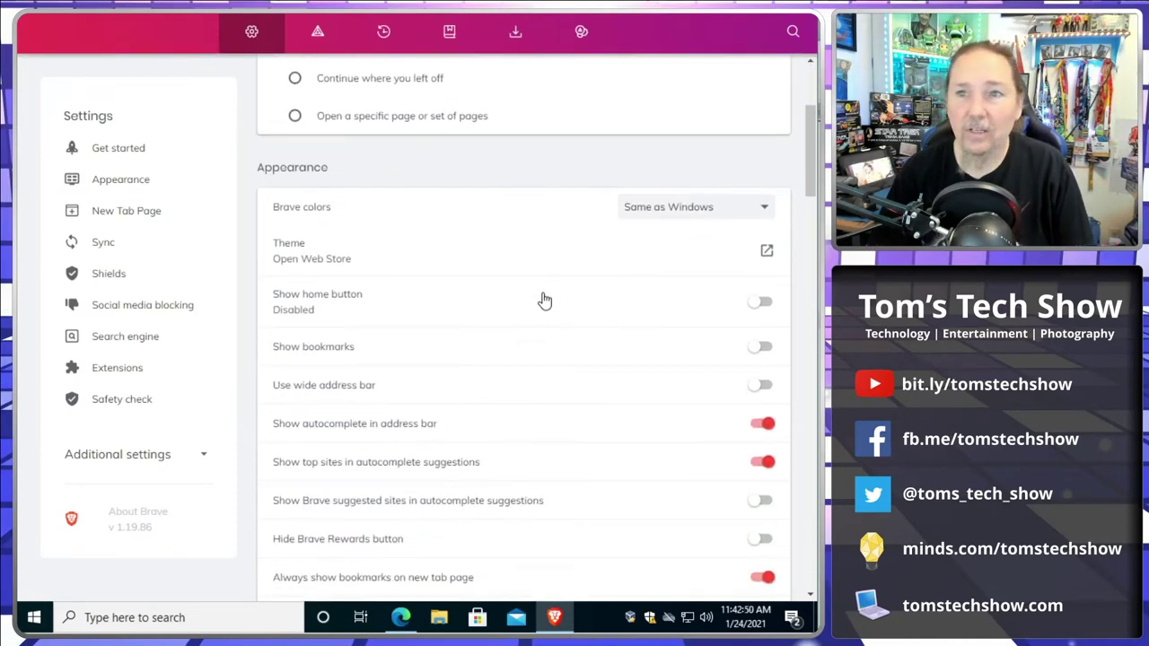
scroll(541, 300, "down", 1)
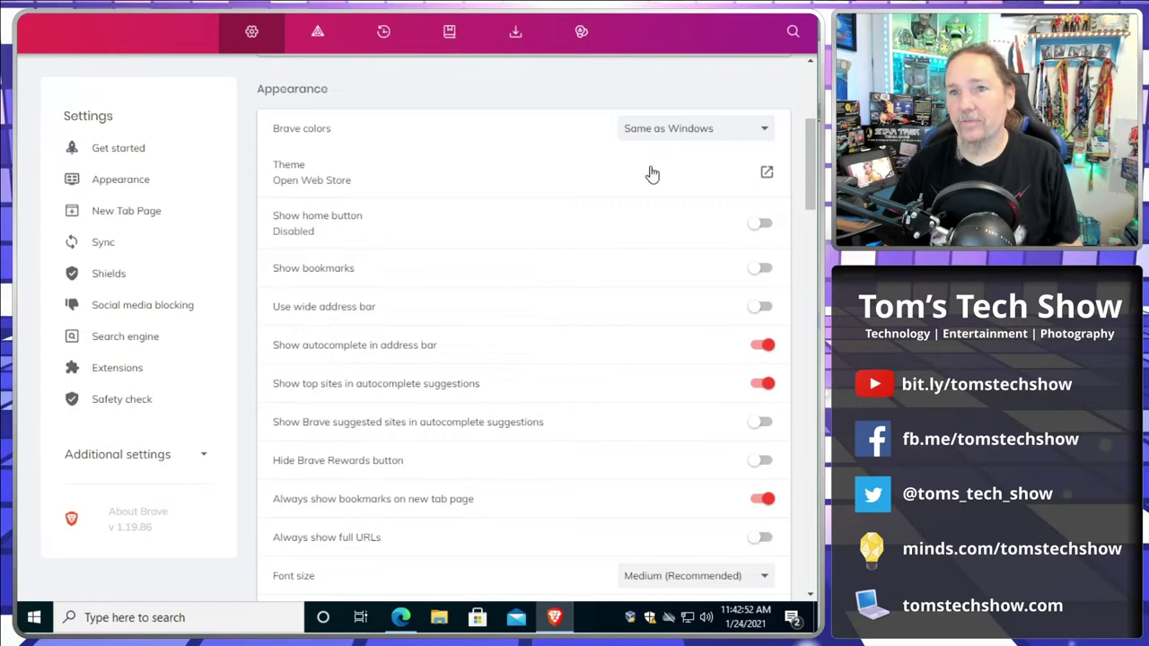
left_click(677, 132)
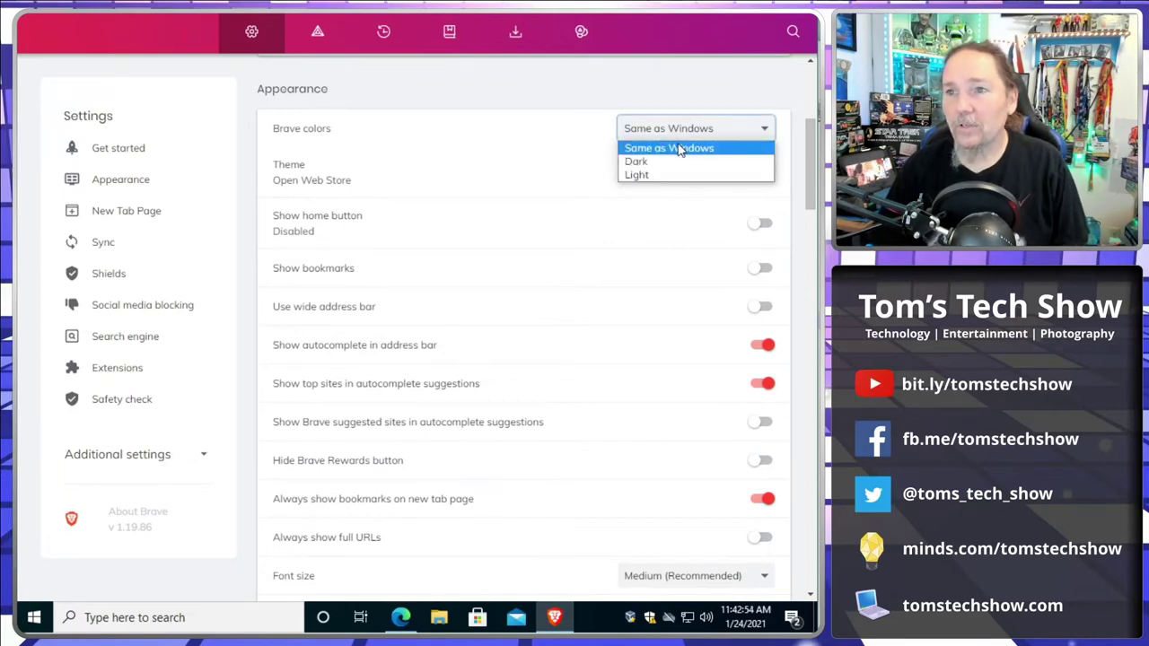
left_click(551, 123)
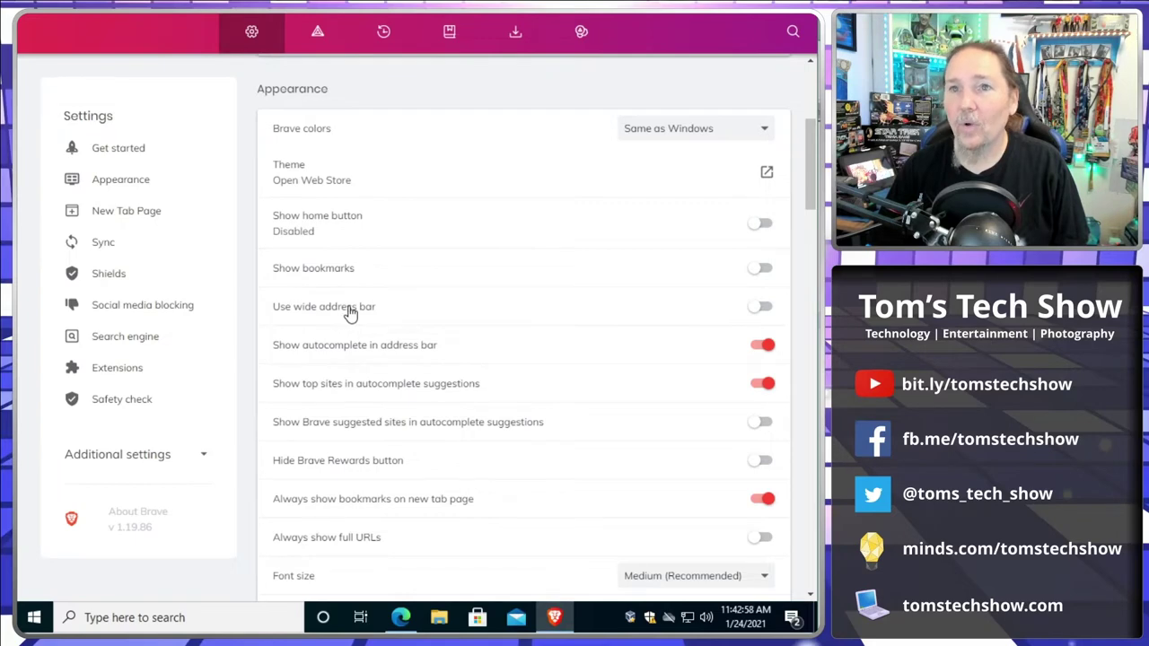
Step: Try the wide address bar and autocomplete toggles, leaving wide address bar off and autocomplete on
left_click(761, 307)
left_click(763, 310)
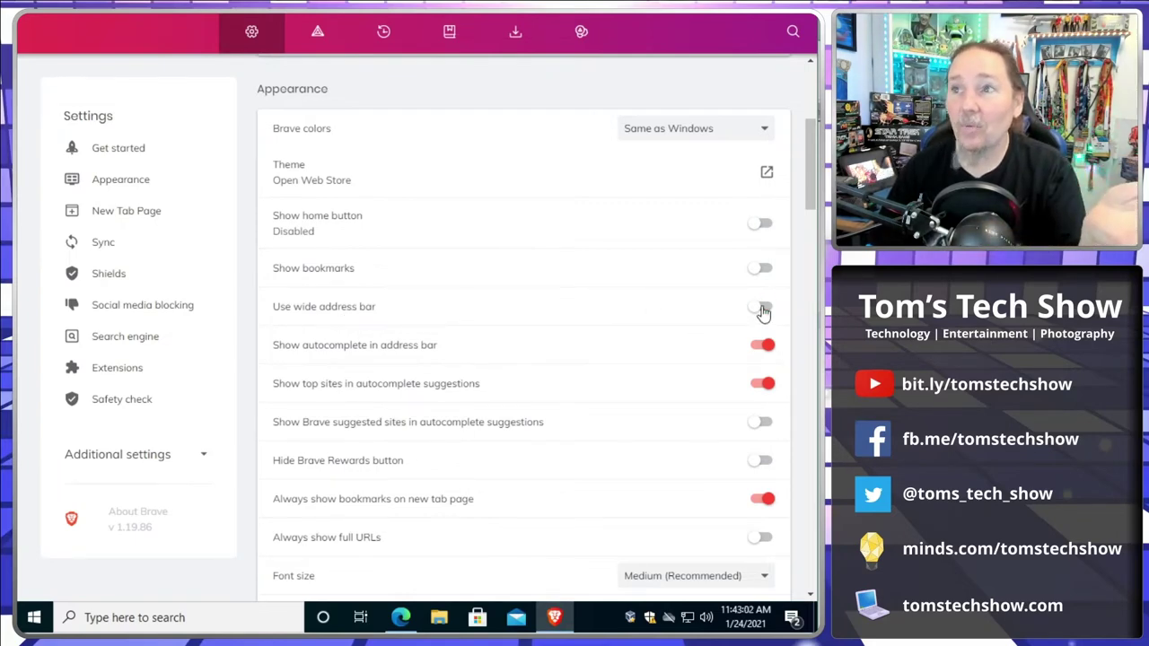
left_click(763, 309)
left_click(762, 310)
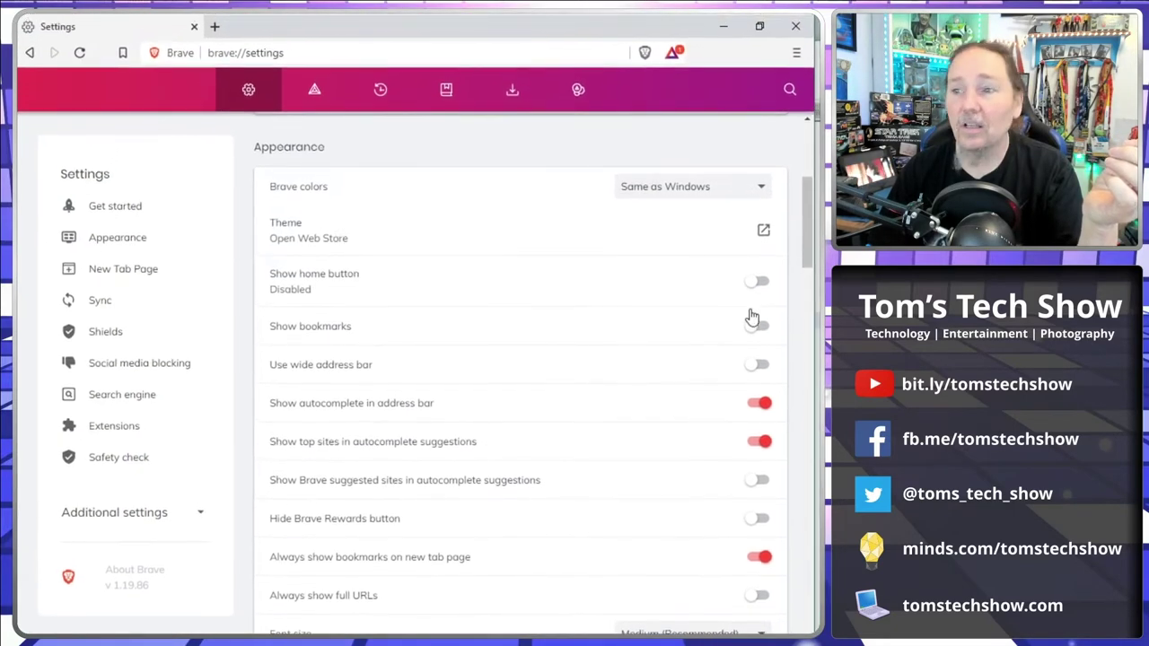
left_click(759, 406)
left_click(758, 406)
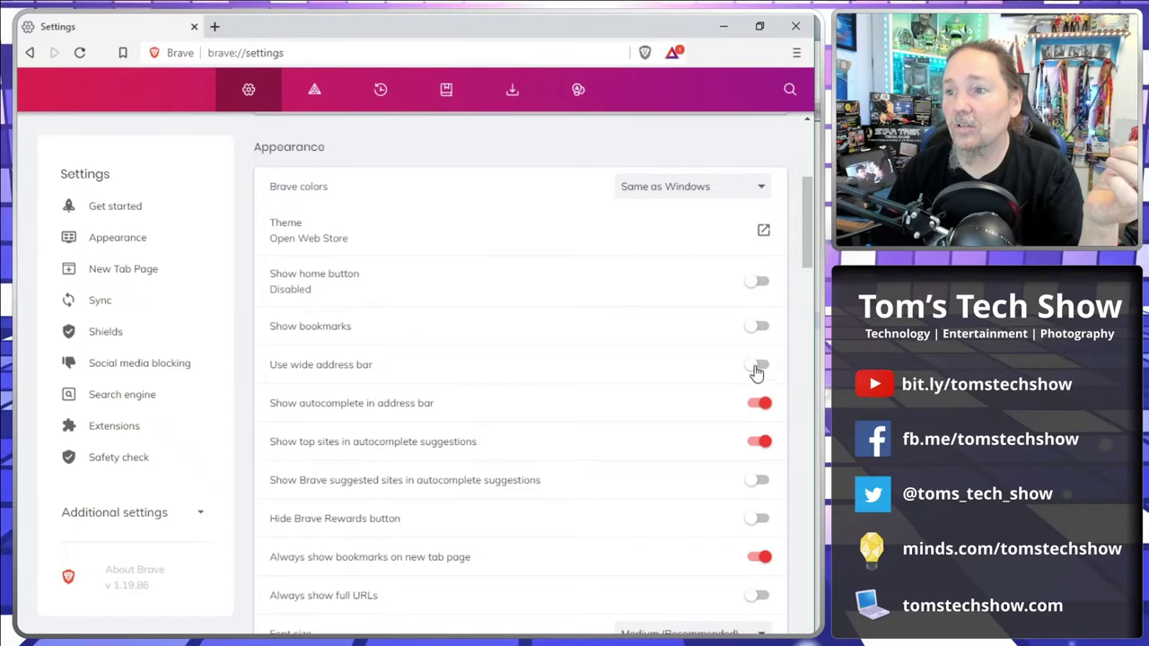
left_click(757, 368)
left_click(757, 370)
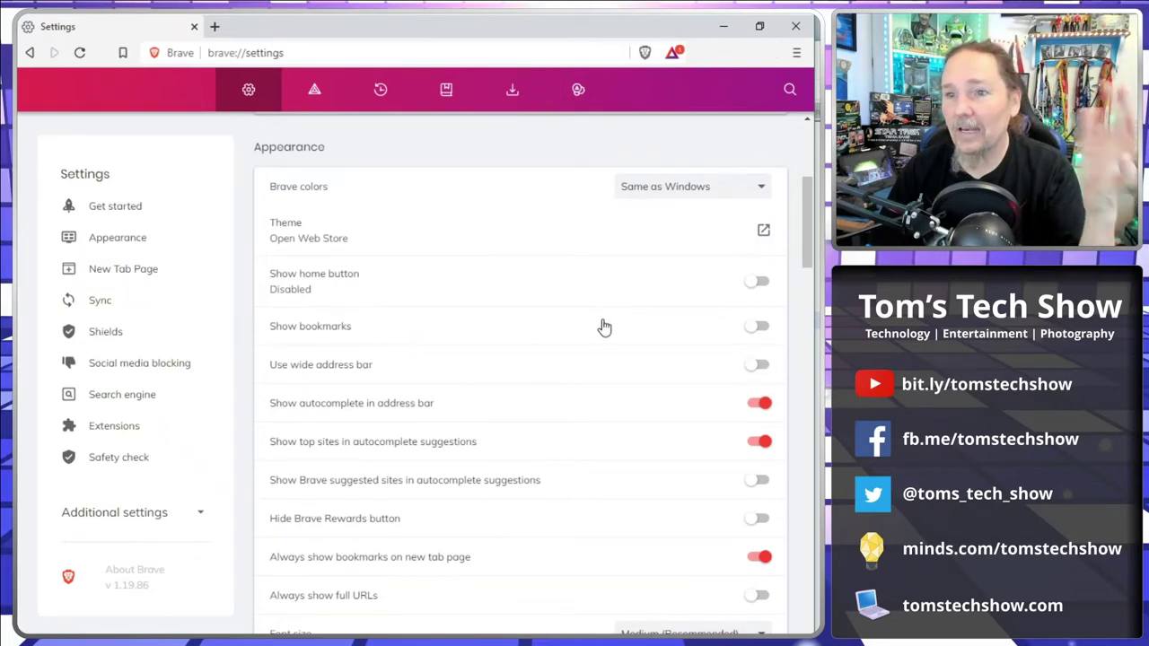
scroll(601, 326, "down", 1)
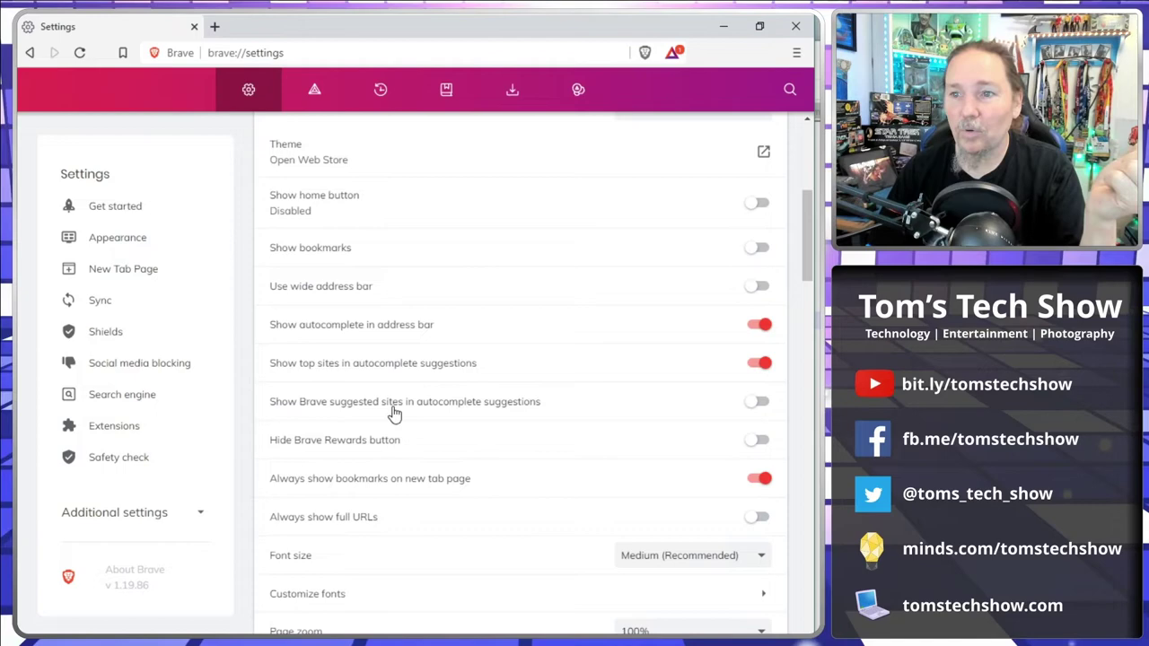
scroll(532, 406, "down", 1)
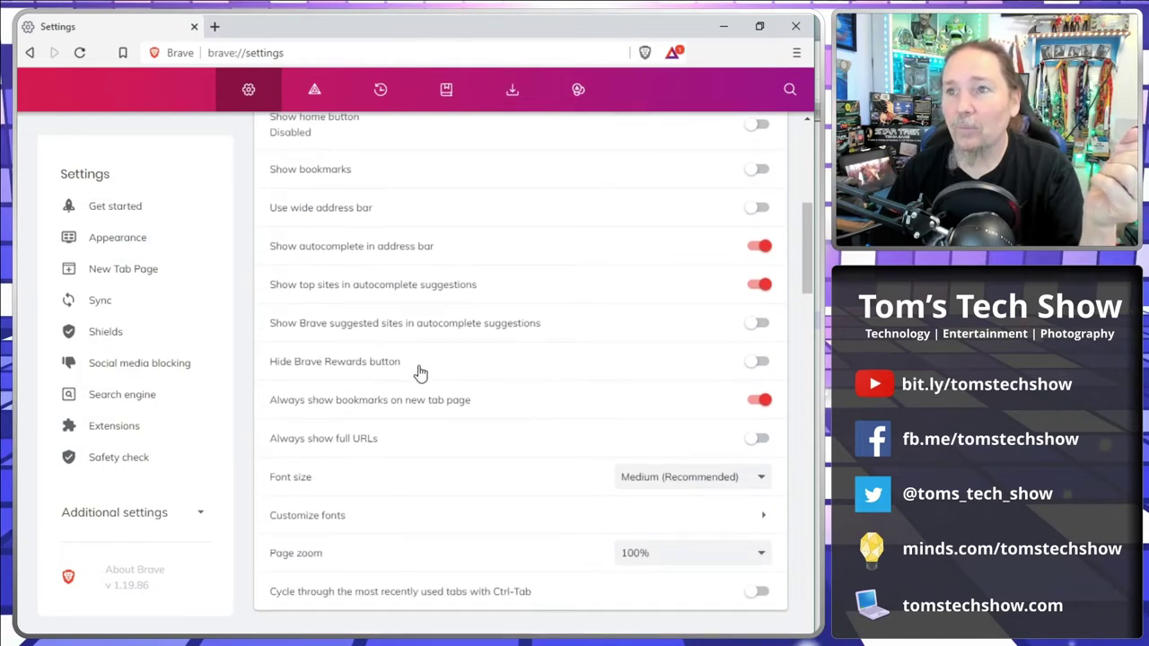
Step: Turn on Hide Brave Rewards button in the Appearance settings
left_click(758, 364)
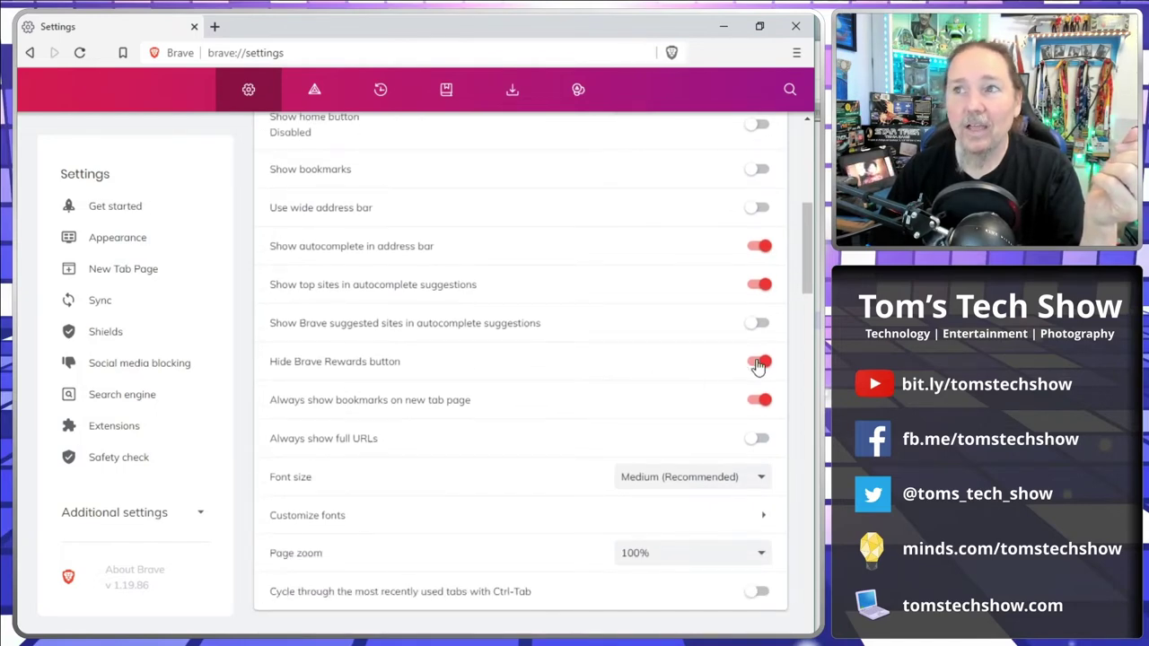
left_click(759, 365)
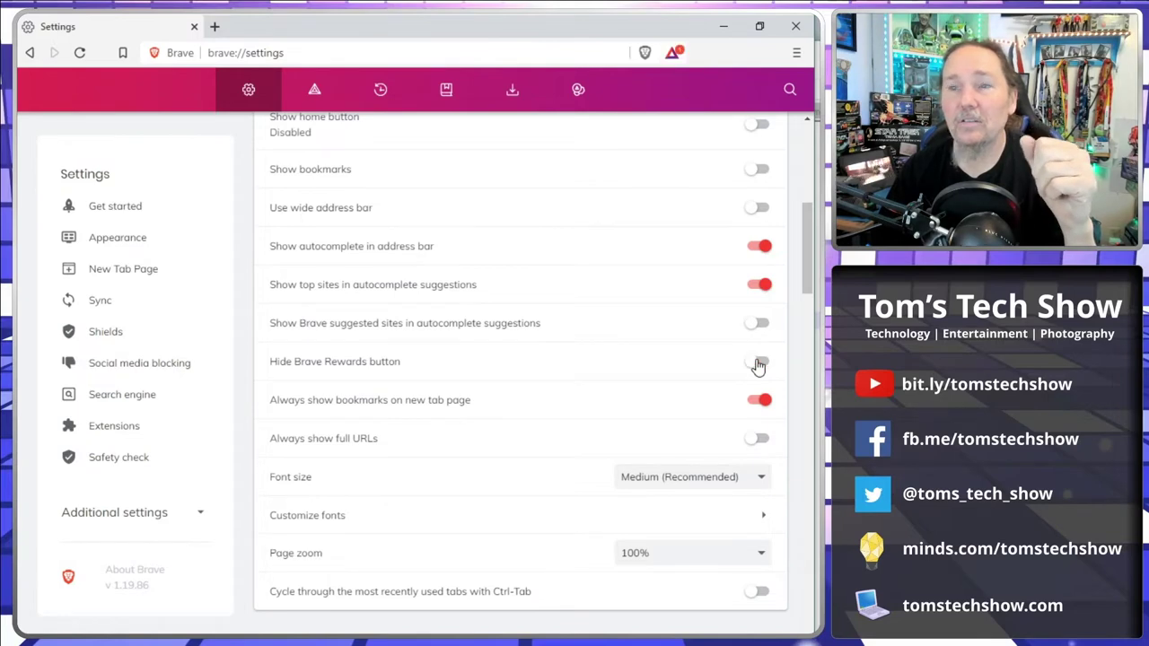
left_click(758, 365)
left_click(758, 364)
left_click(759, 364)
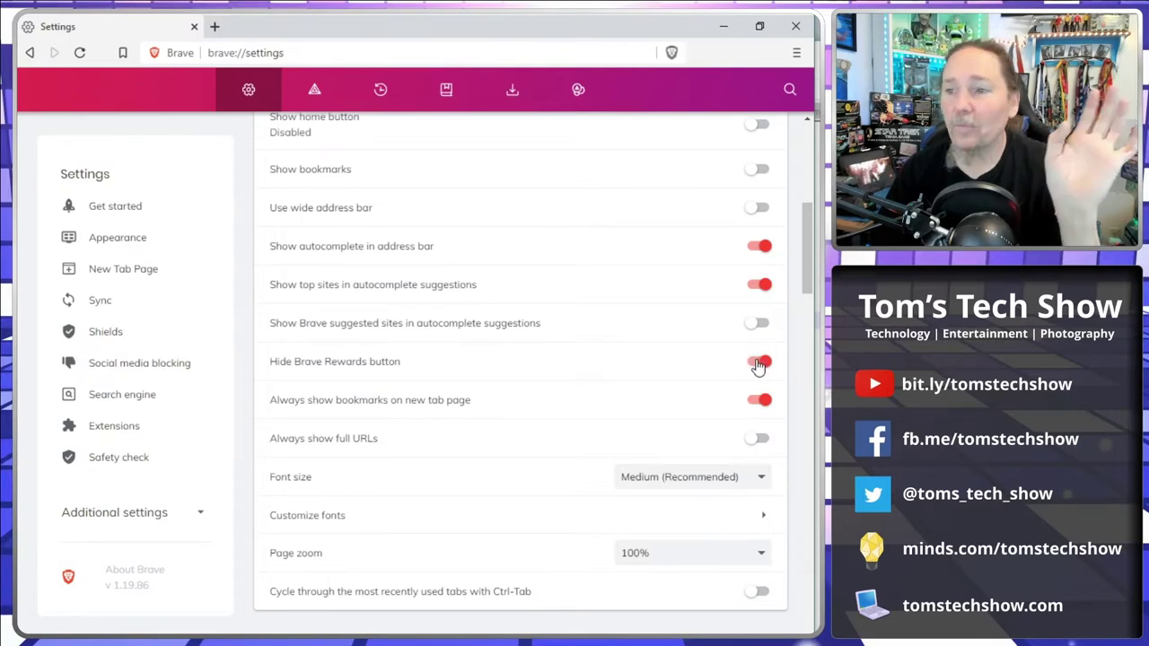
Step: Stop always showing bookmarks on the new tab page and turn on Always show full URLs
scroll(593, 350, "down", 1)
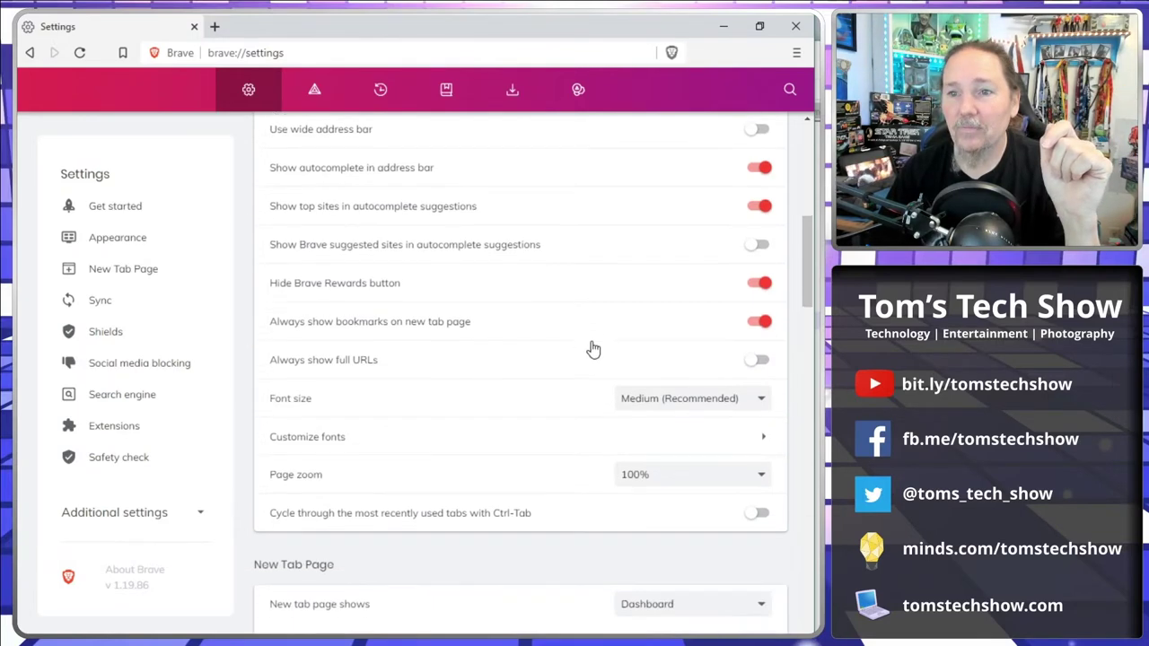
left_click(759, 325)
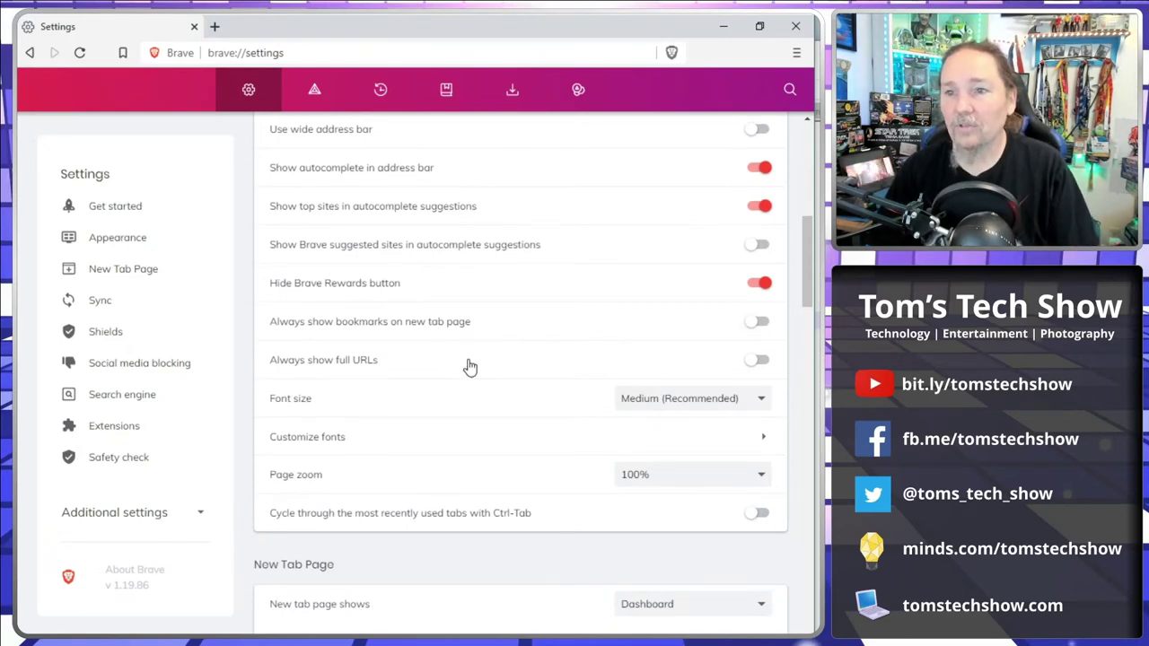
left_click(759, 361)
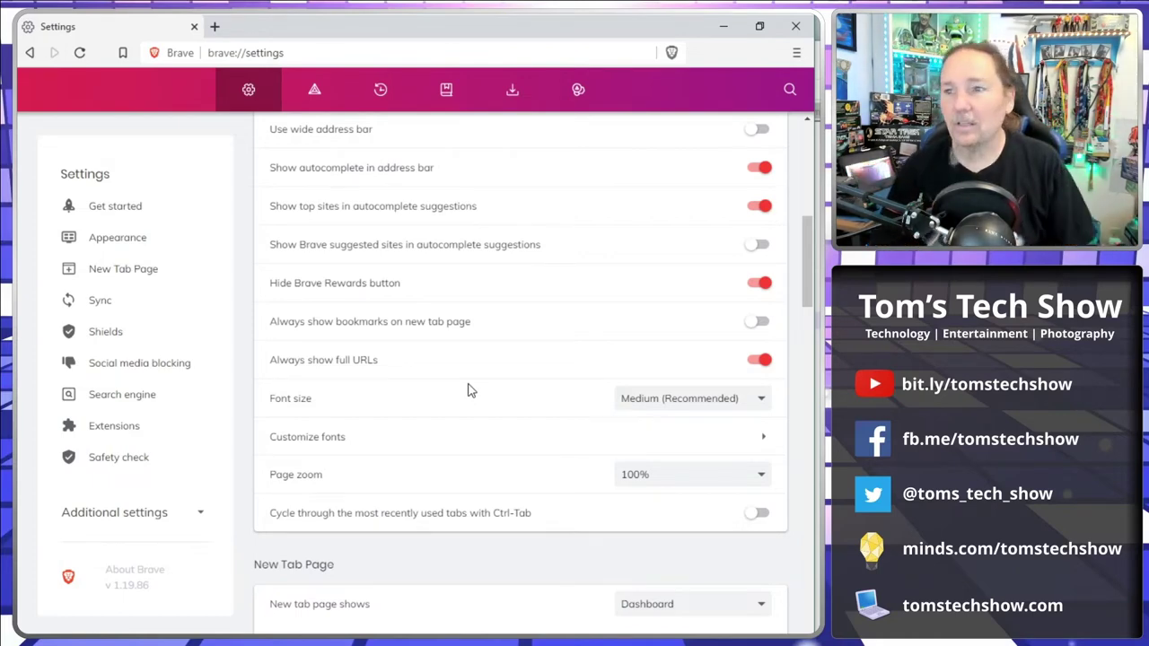
scroll(499, 402, "down", 1)
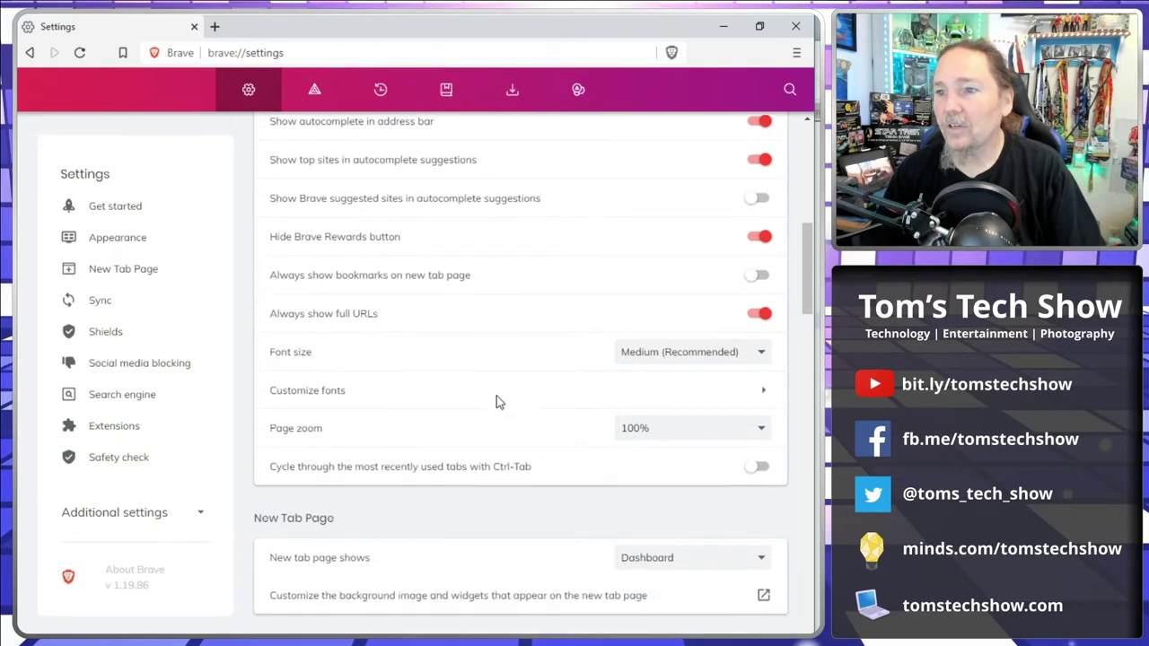
scroll(496, 396, "down", 3)
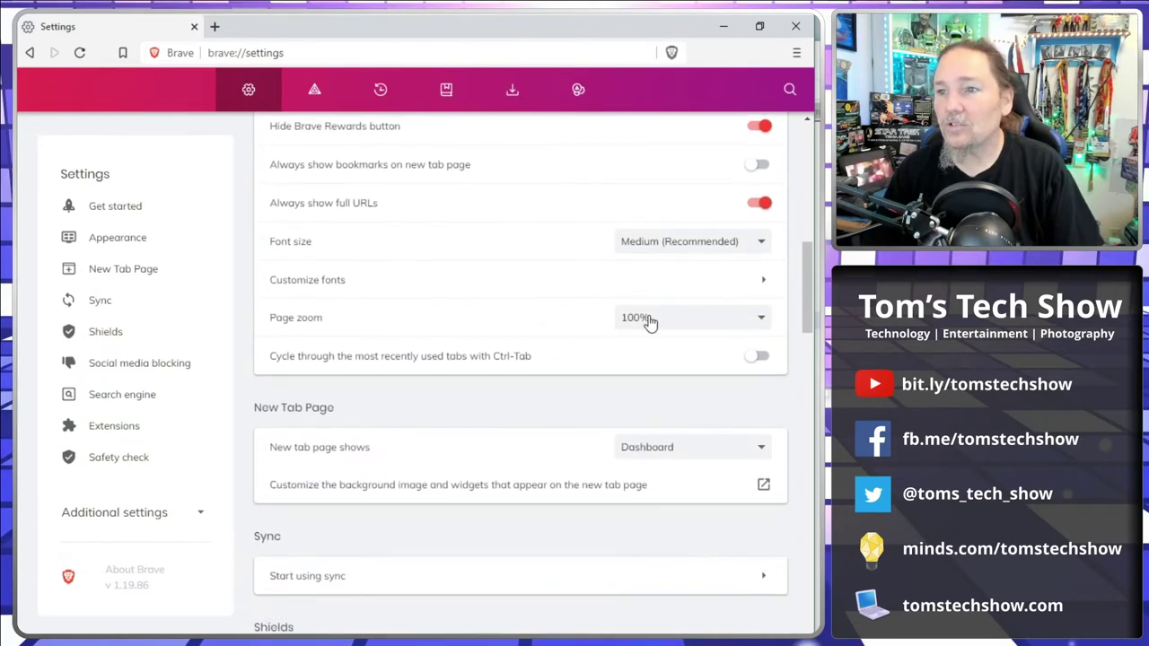
scroll(480, 403, "down", 3)
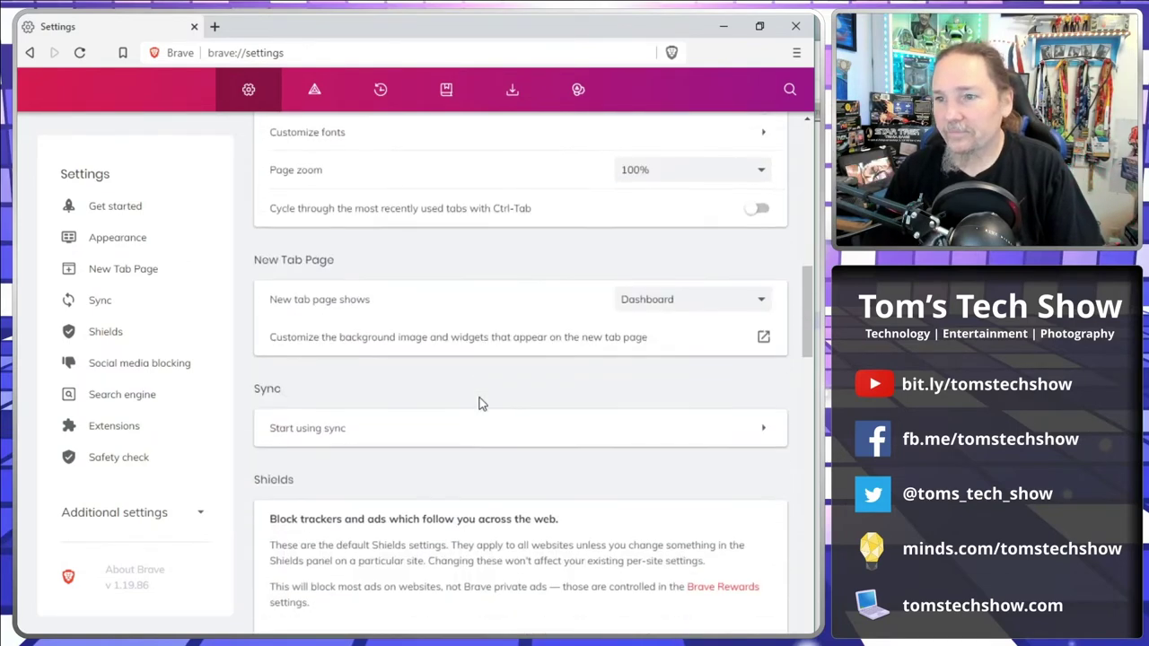
scroll(447, 361, "up", 2)
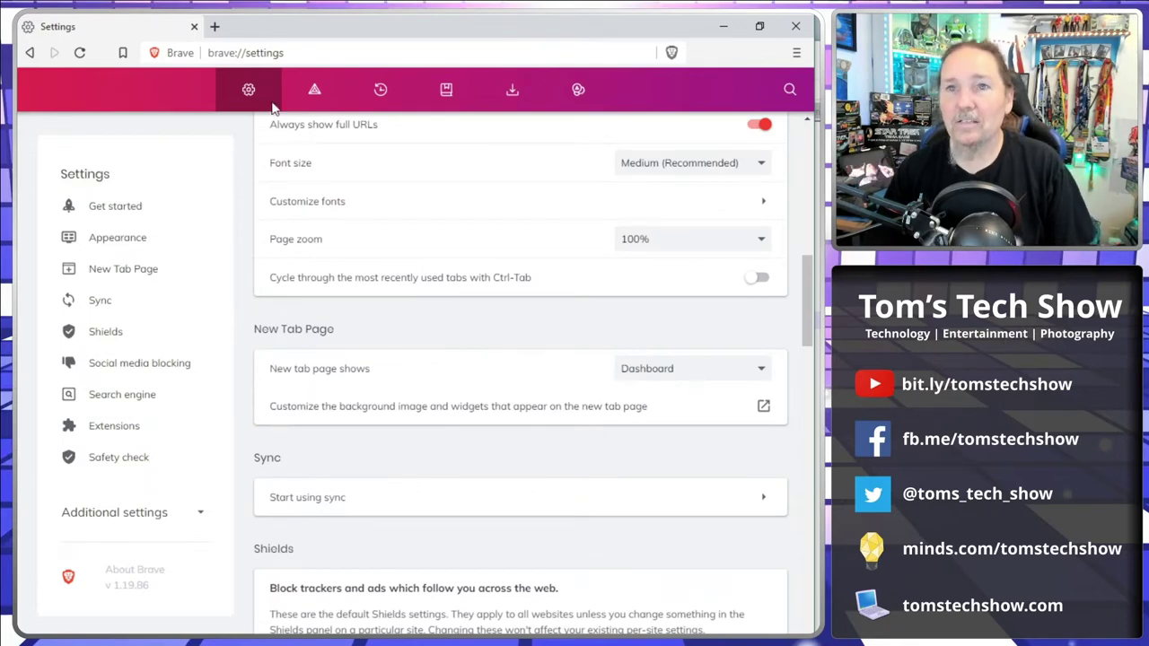
Step: Set 'New tab page shows' to Blank page and close the dashboard new tab
left_click(215, 26)
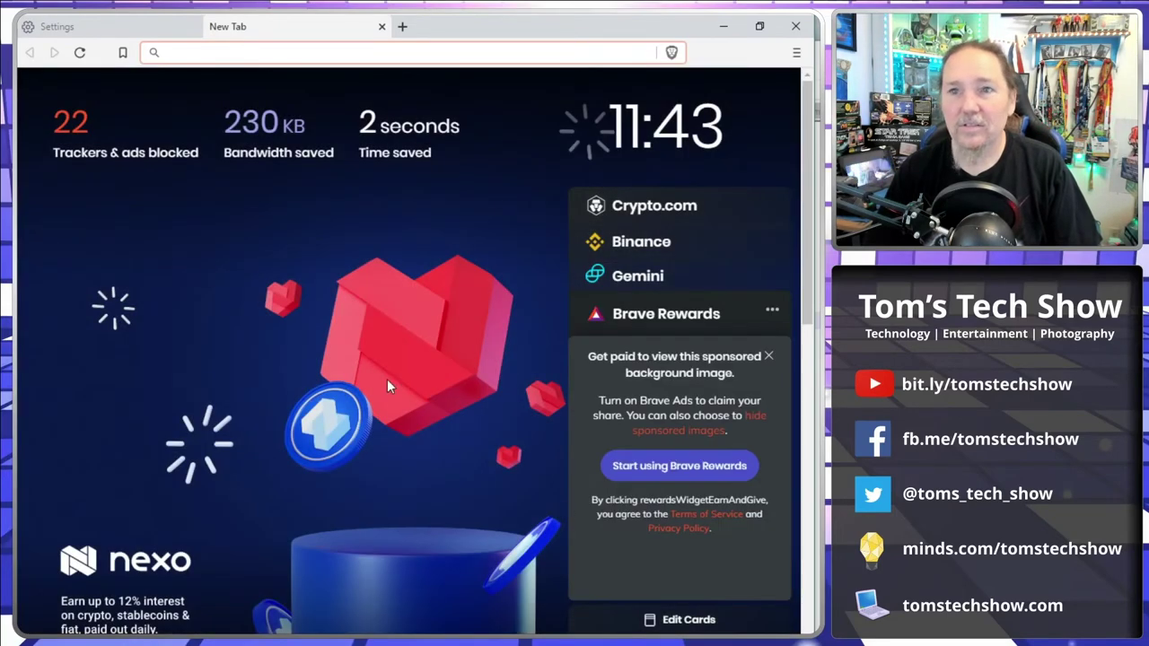
left_click(56, 26)
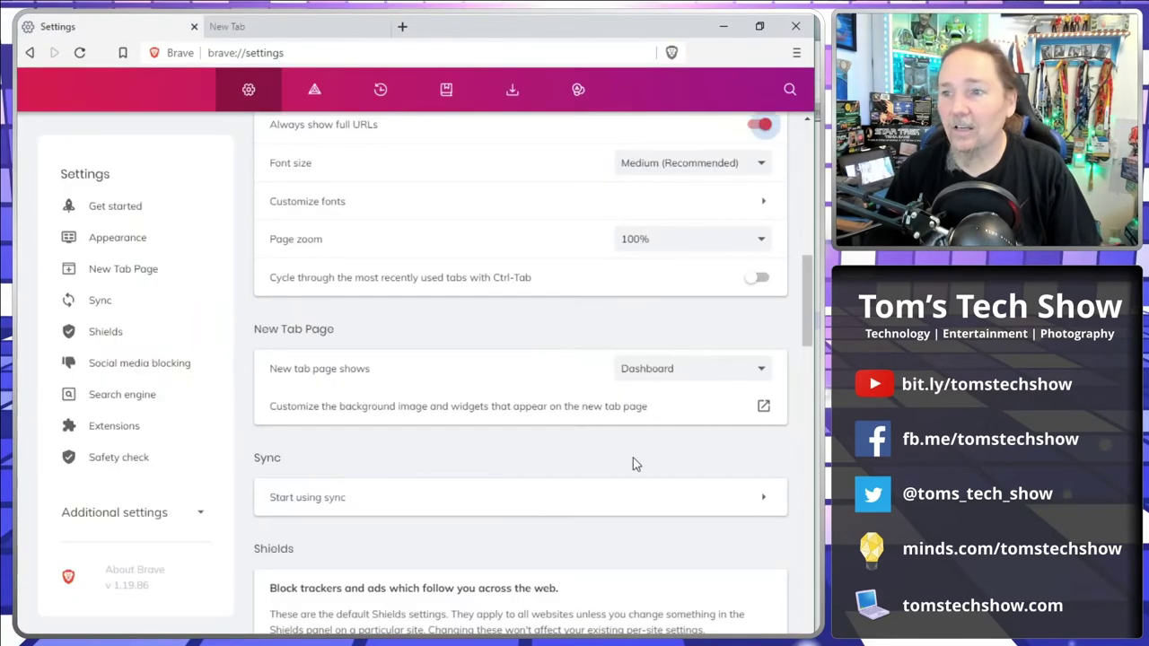
left_click(683, 376)
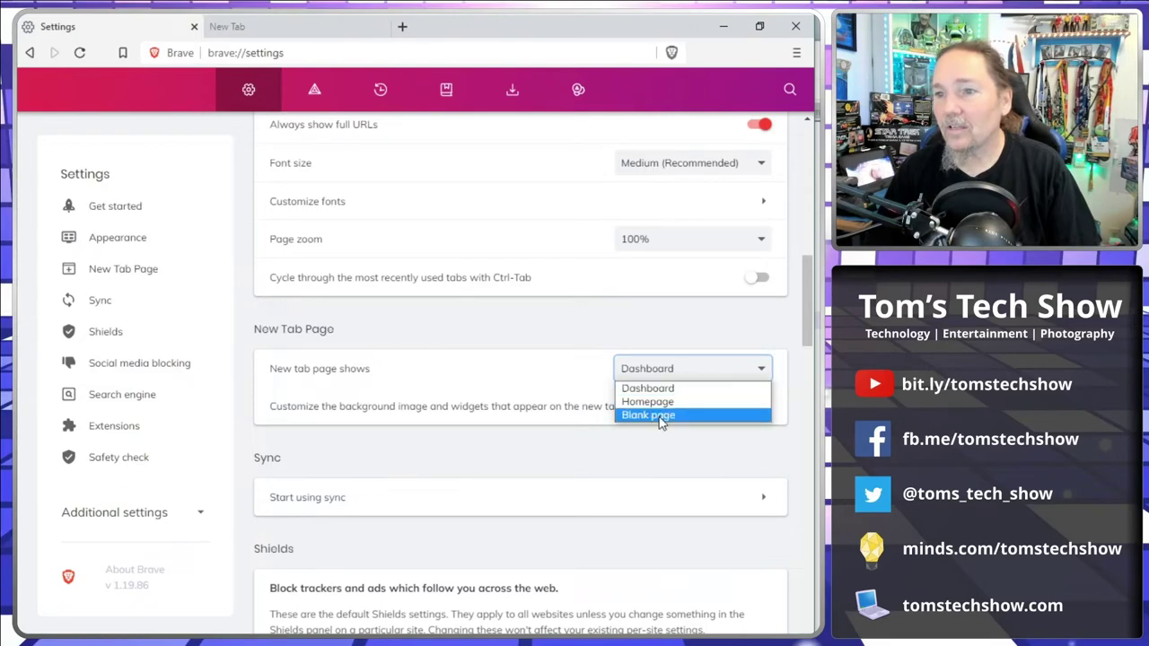
left_click(659, 417)
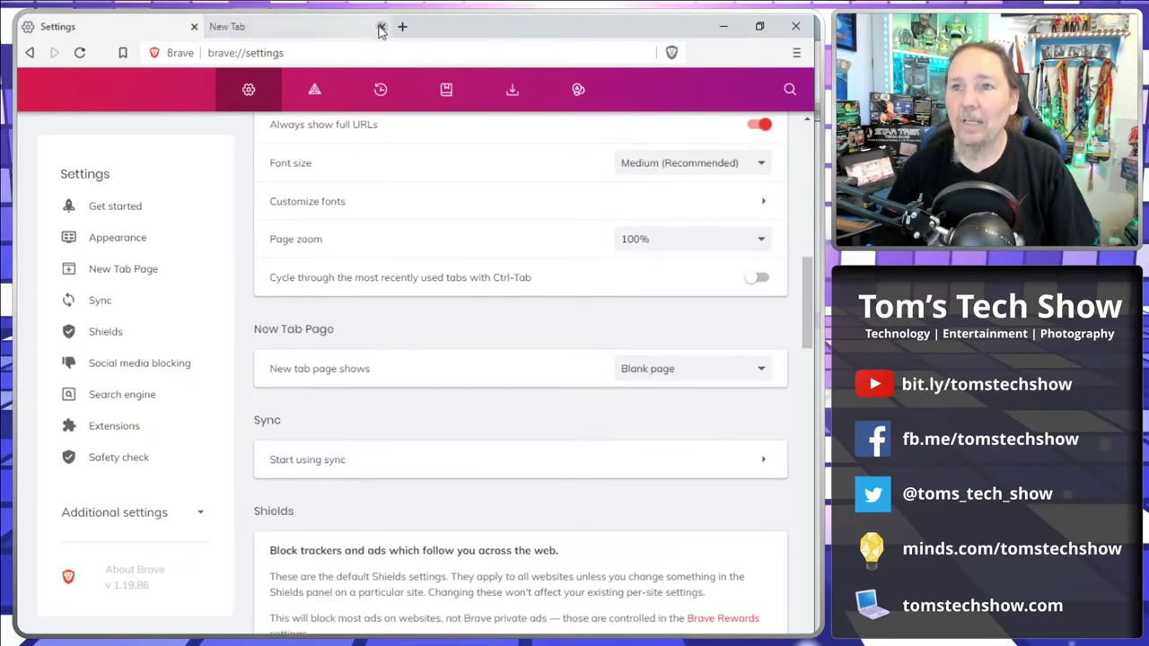
left_click(384, 26)
Step: Search DuckDuckGo for 'disney' from a fresh blank new tab
left_click(215, 26)
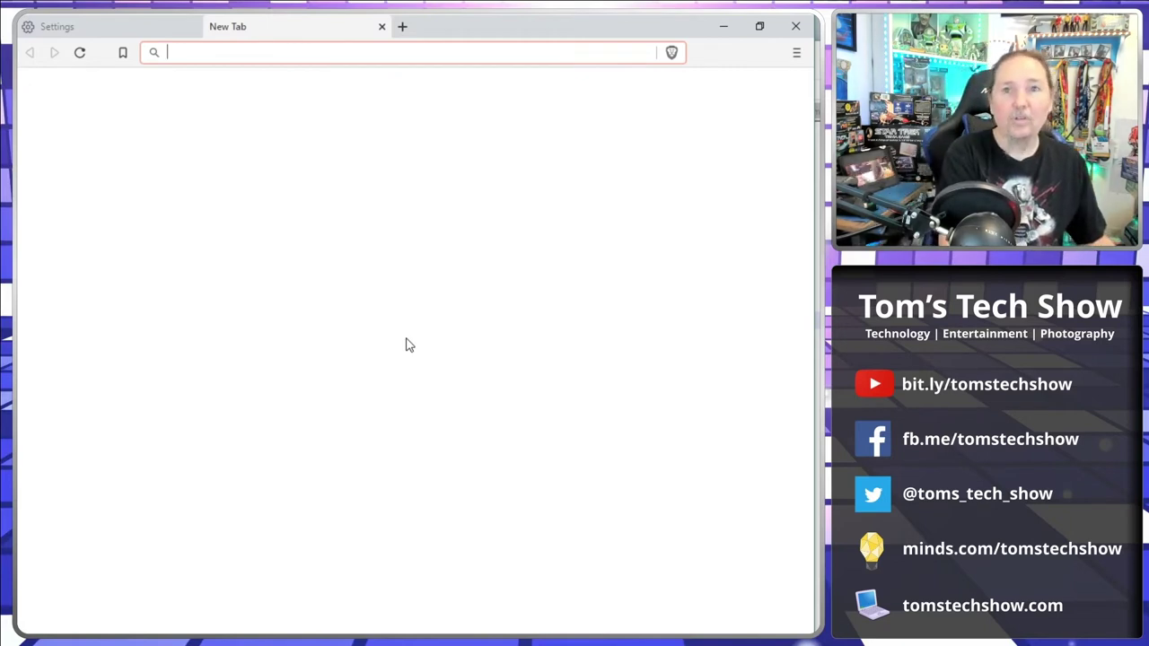
type("disney")
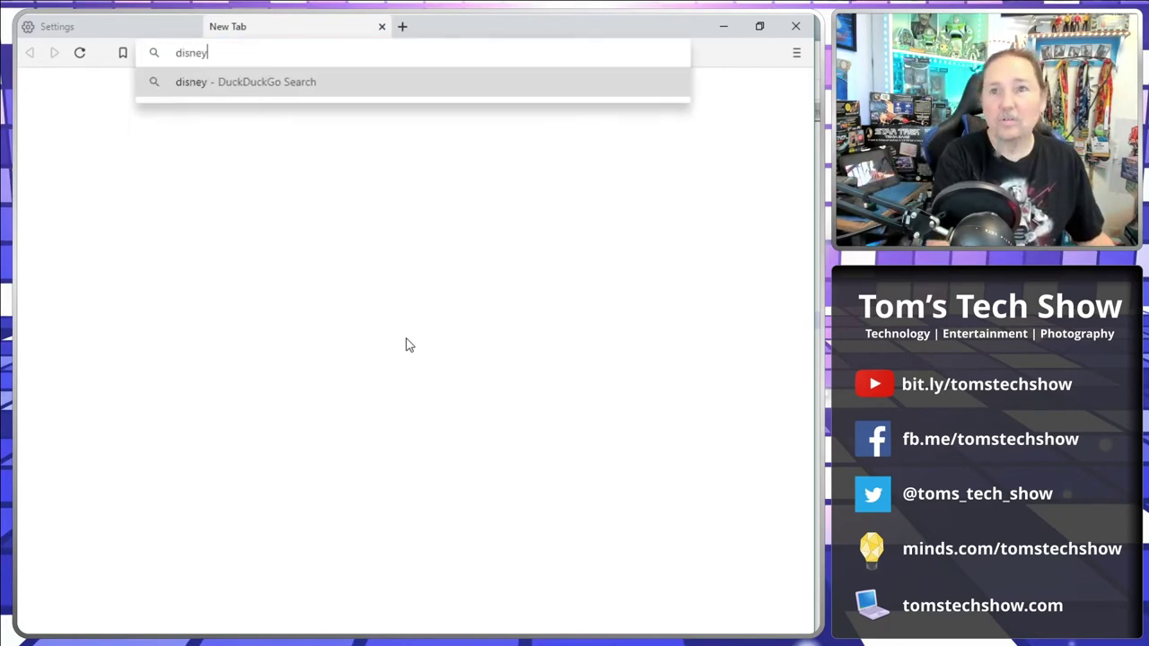
key("Return")
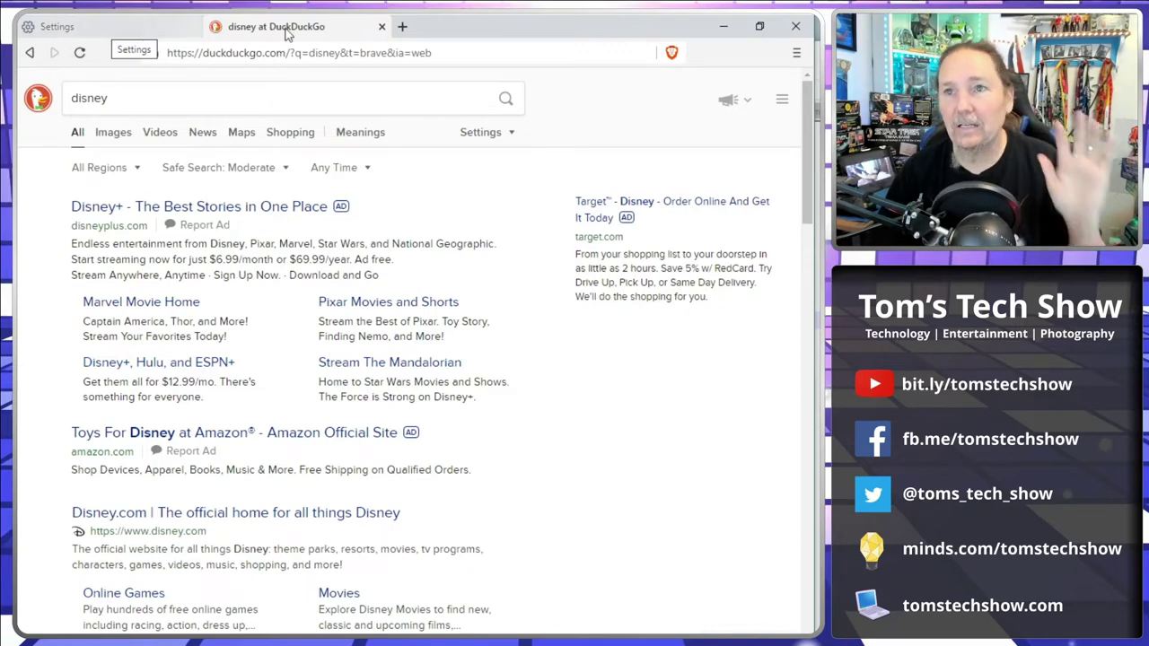
left_click(382, 26)
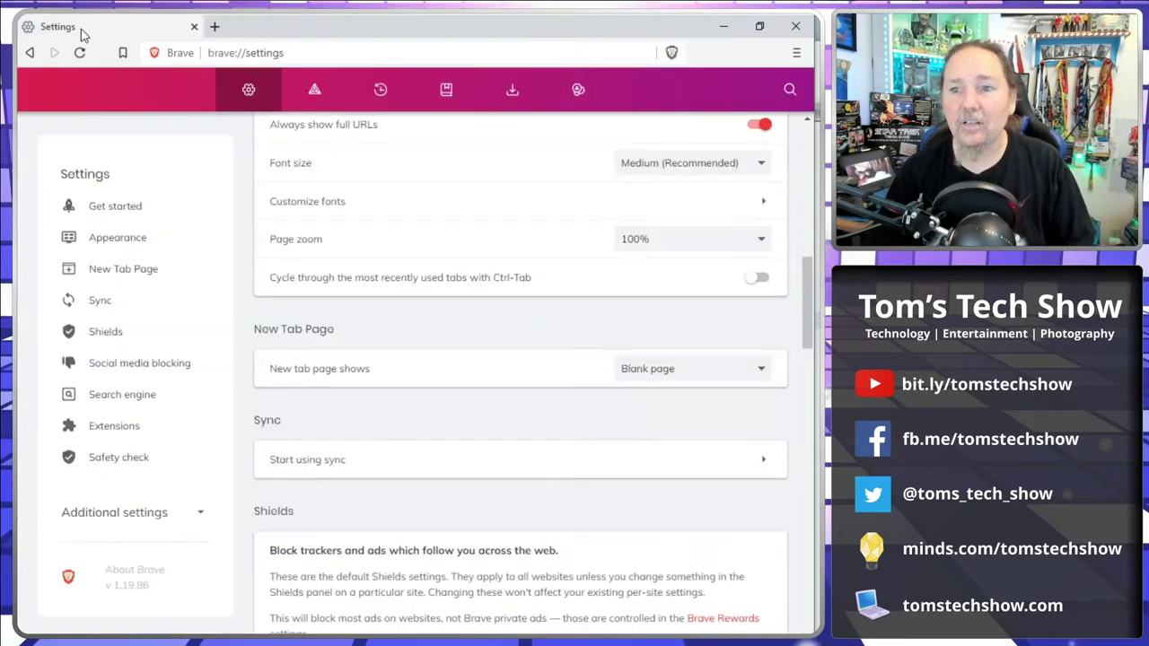
scroll(556, 441, "down", 2)
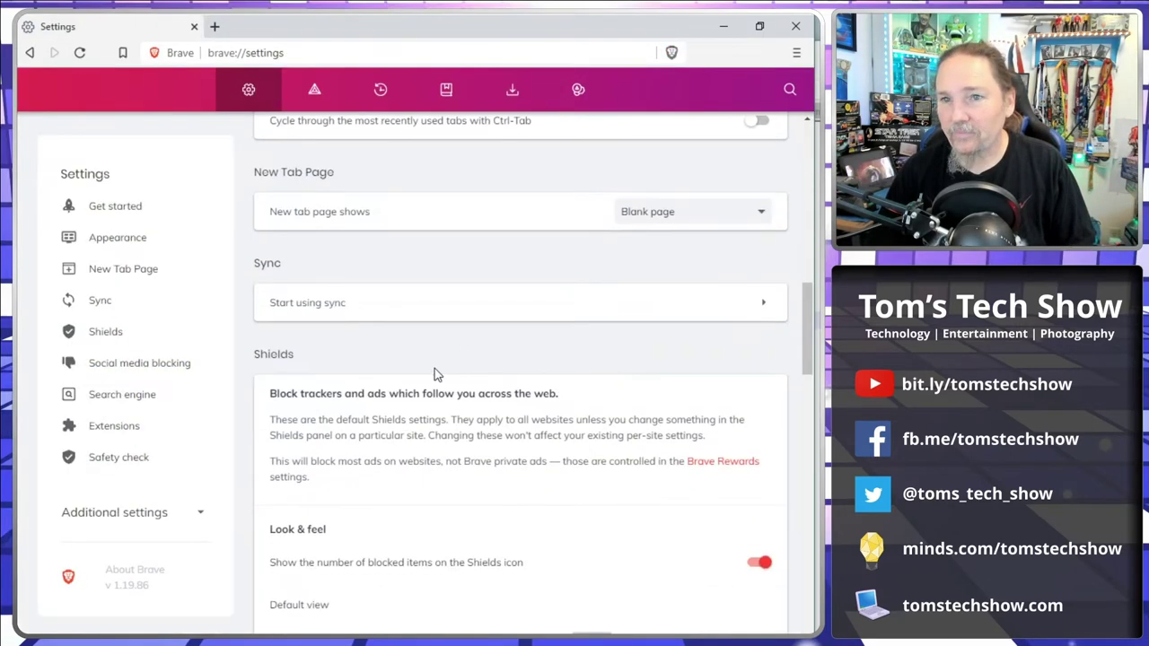
left_click(311, 306)
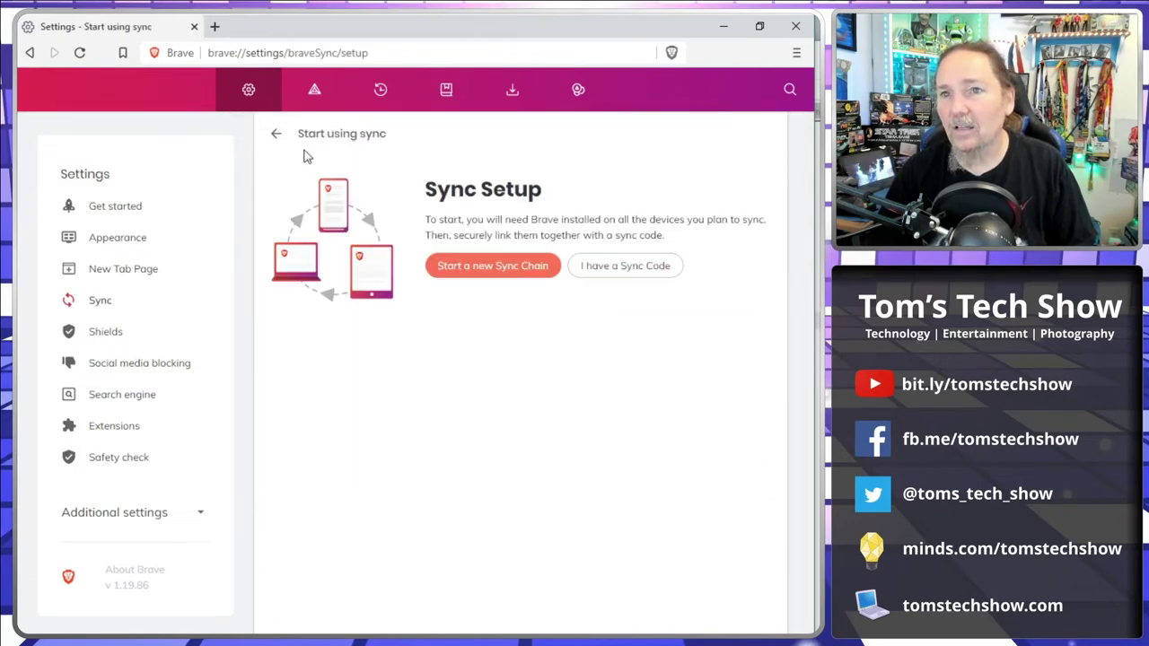
left_click(277, 136)
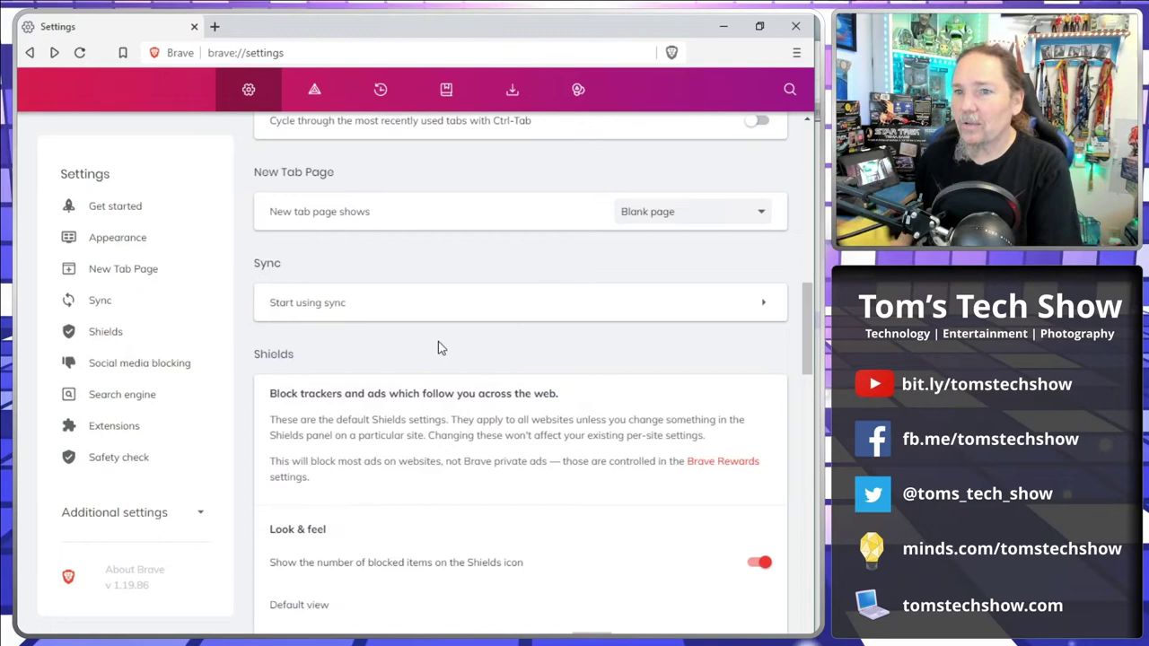
Step: Set the Shields default view to Advanced, leaving tracker and ad blocking at Standard
scroll(554, 405, "down", 2)
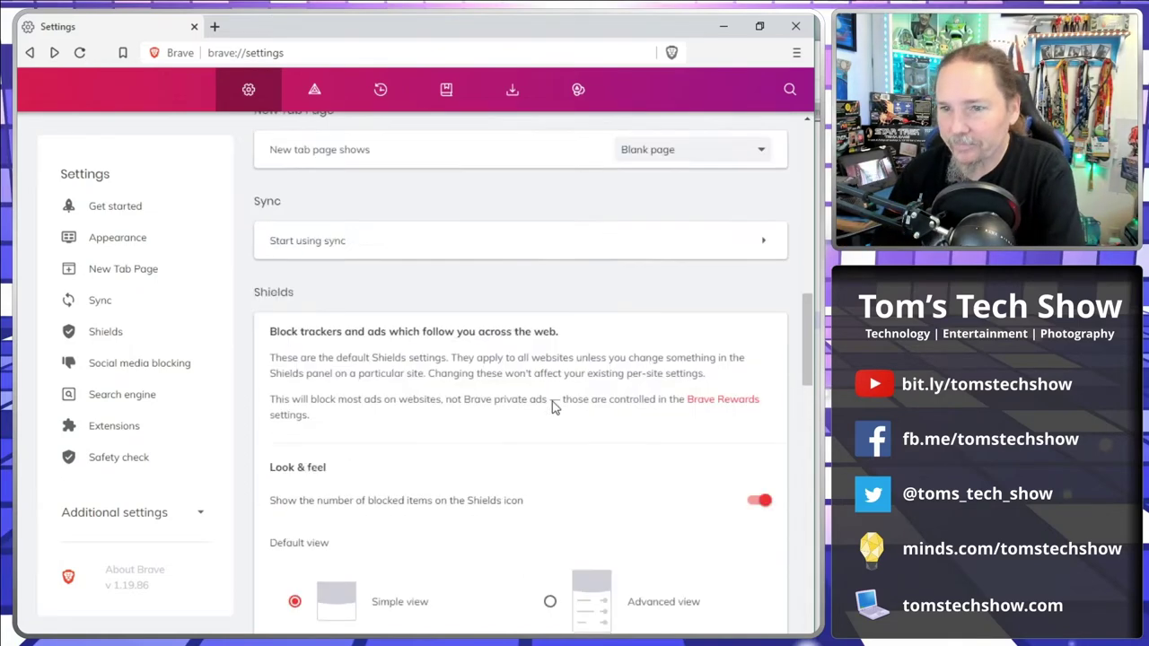
scroll(477, 376, "down", 1)
scroll(477, 376, "up", 1)
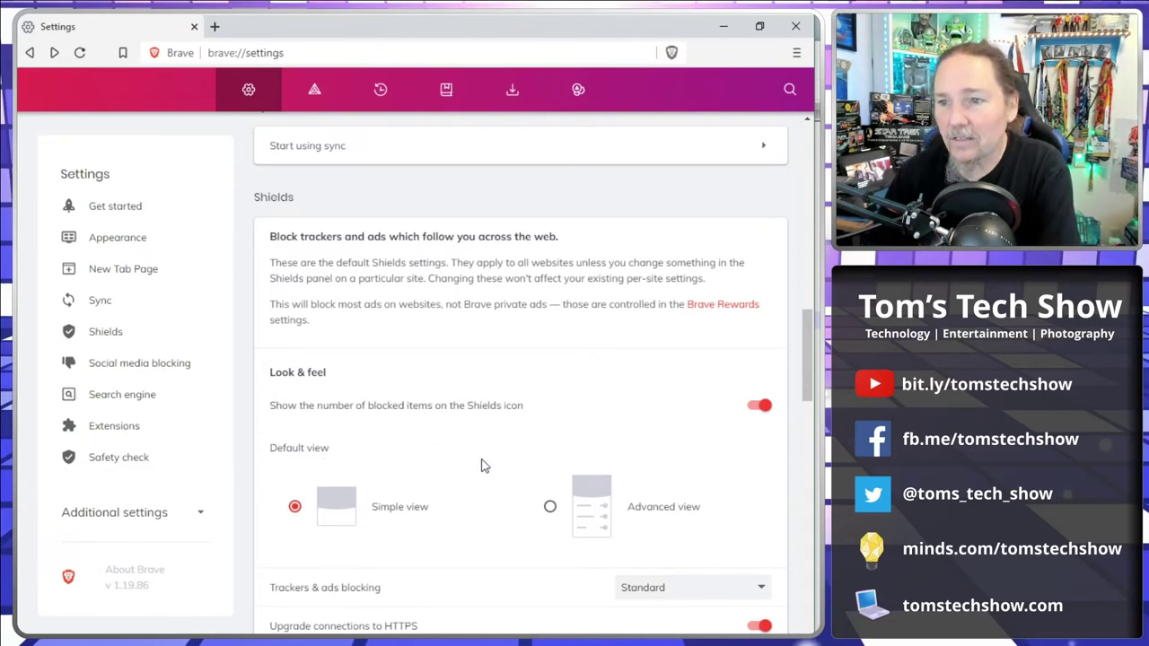
scroll(482, 465, "down", 1)
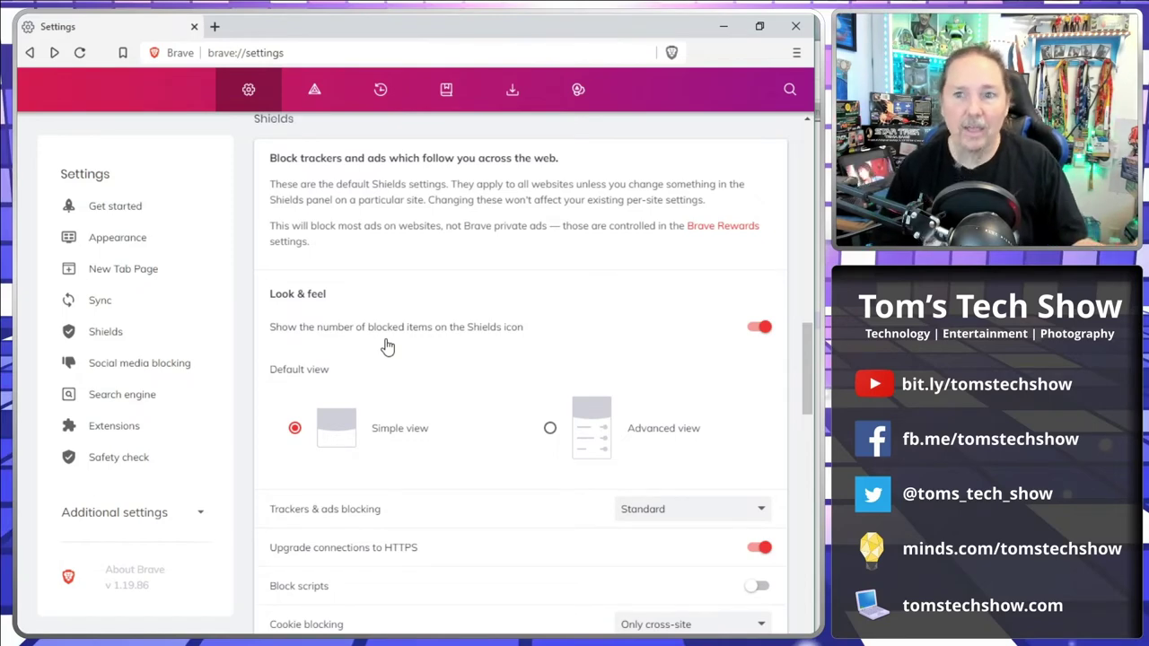
left_click(550, 428)
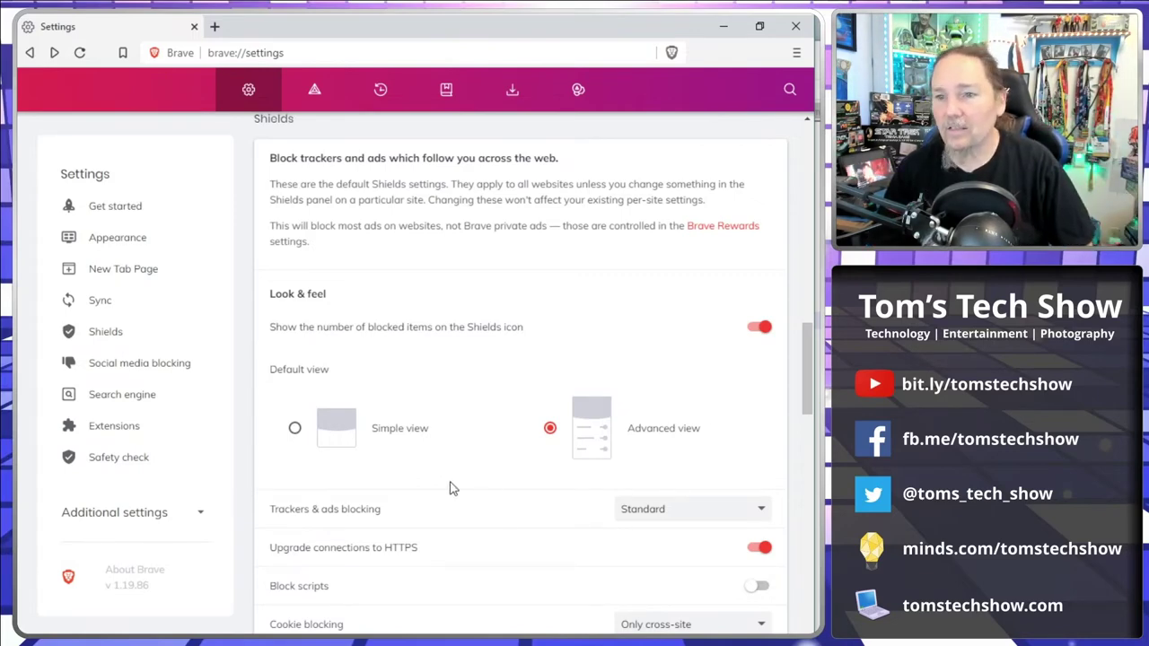
scroll(449, 487, "down", 1)
left_click(652, 434)
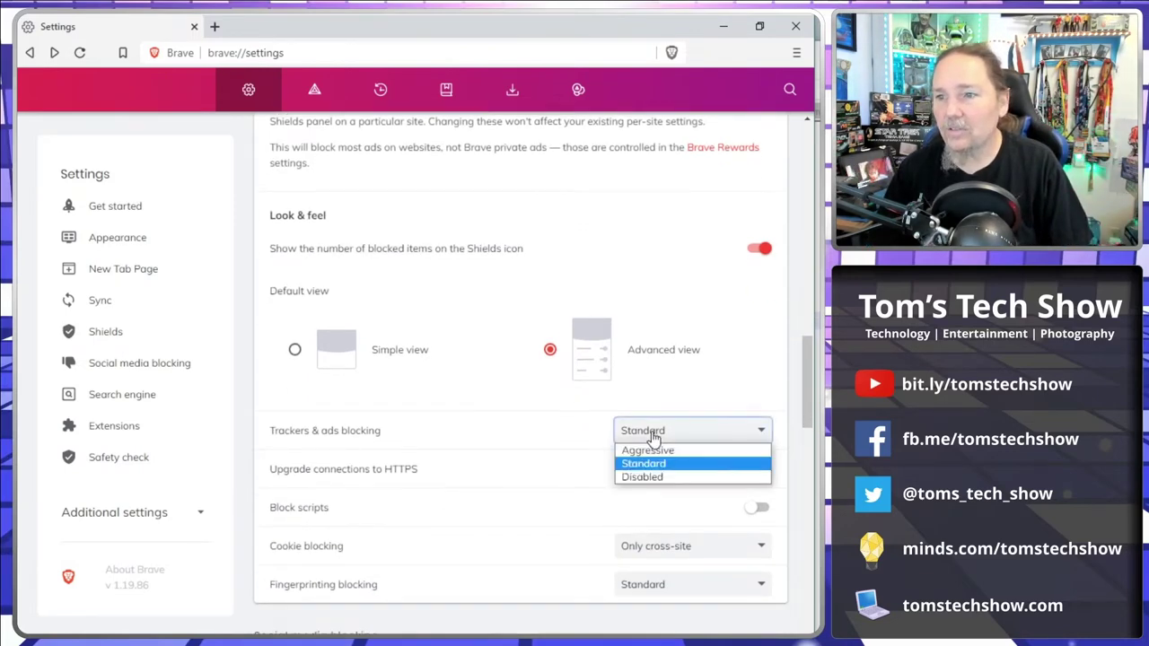
left_click(530, 432)
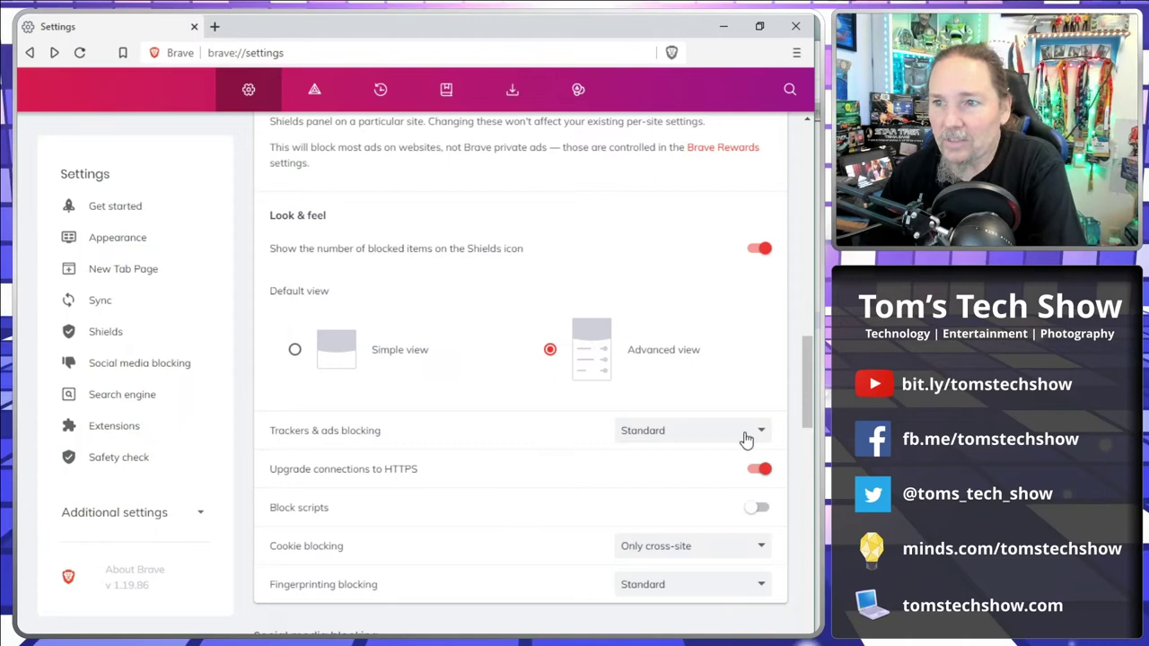
scroll(533, 495, "down", 1)
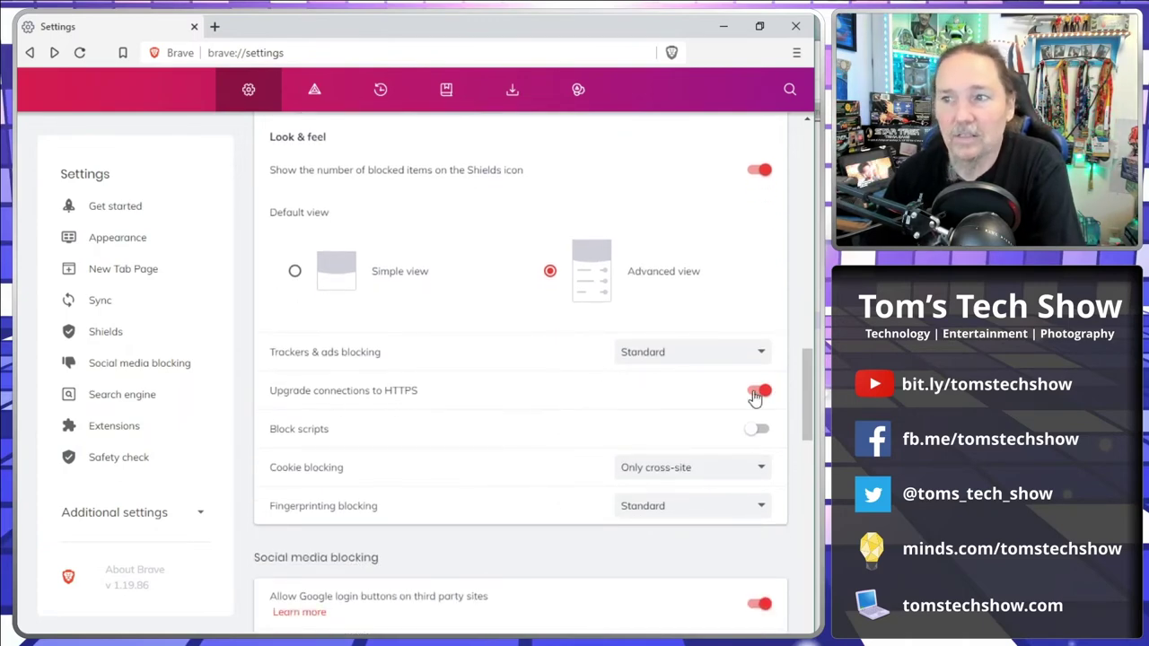
scroll(507, 434, "down", 1)
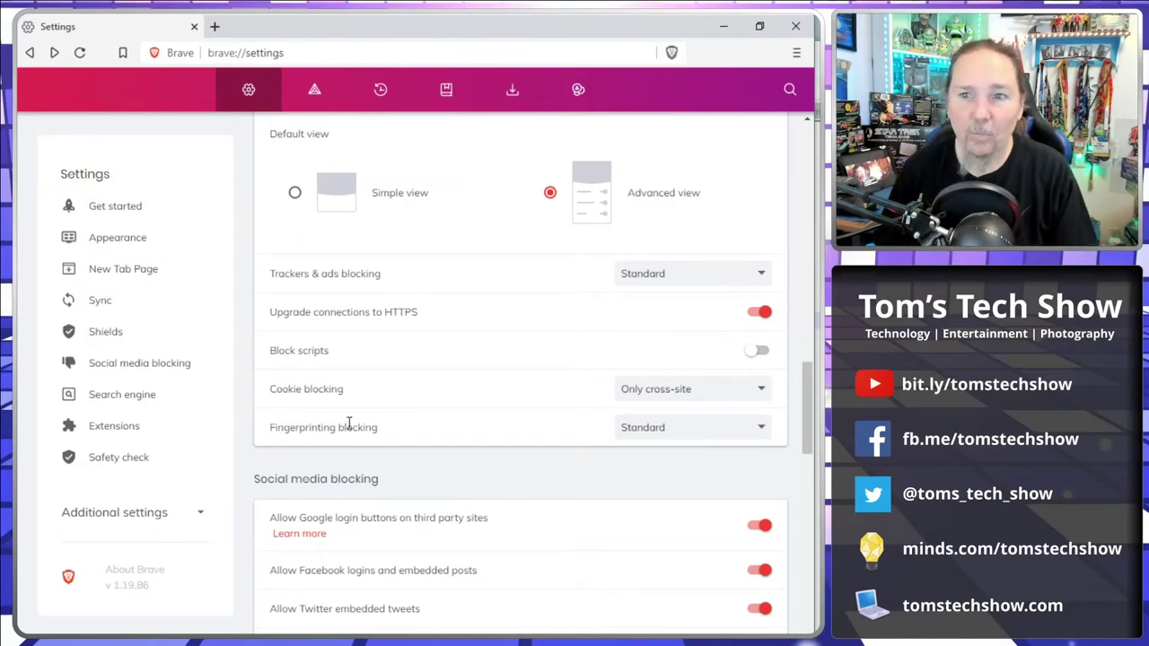
left_click(662, 437)
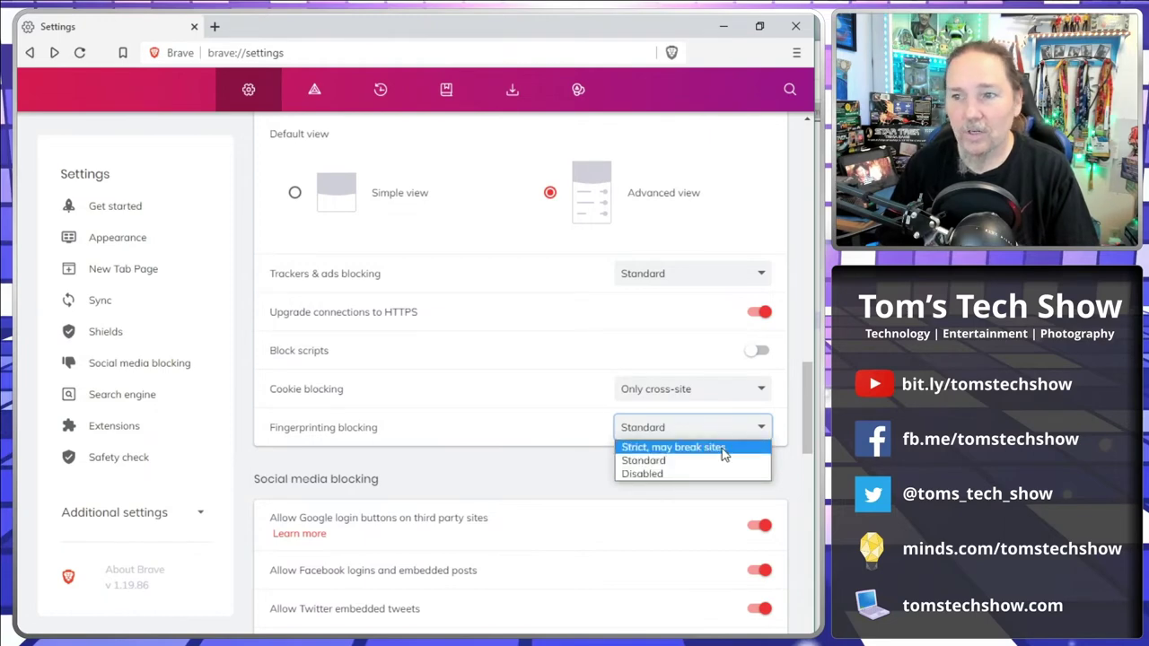
left_click(631, 461)
left_click(655, 436)
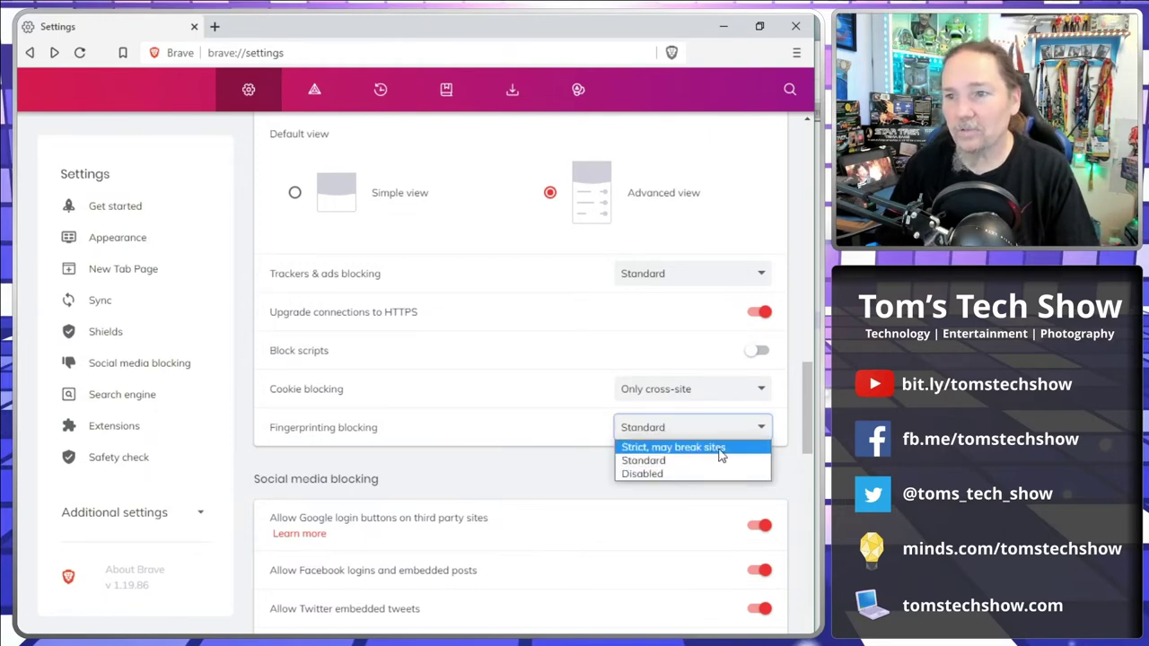
left_click(533, 446)
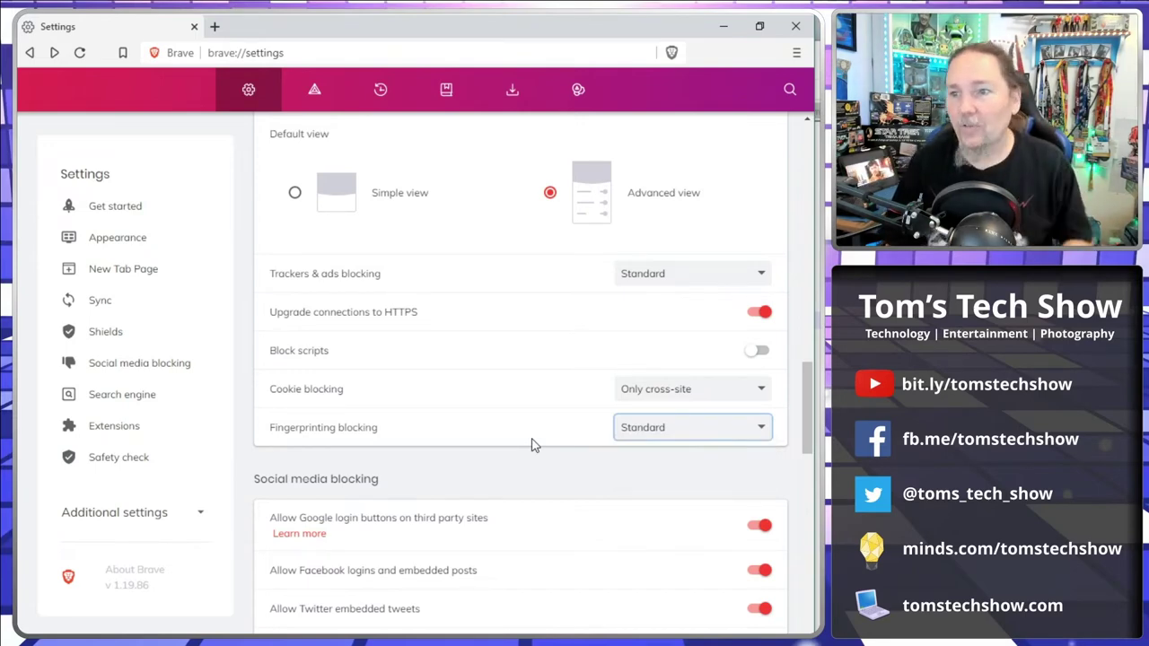
Step: Turn off Google login buttons, Facebook logins and embedded posts, and Twitter embedded tweets
scroll(572, 464, "down", 3)
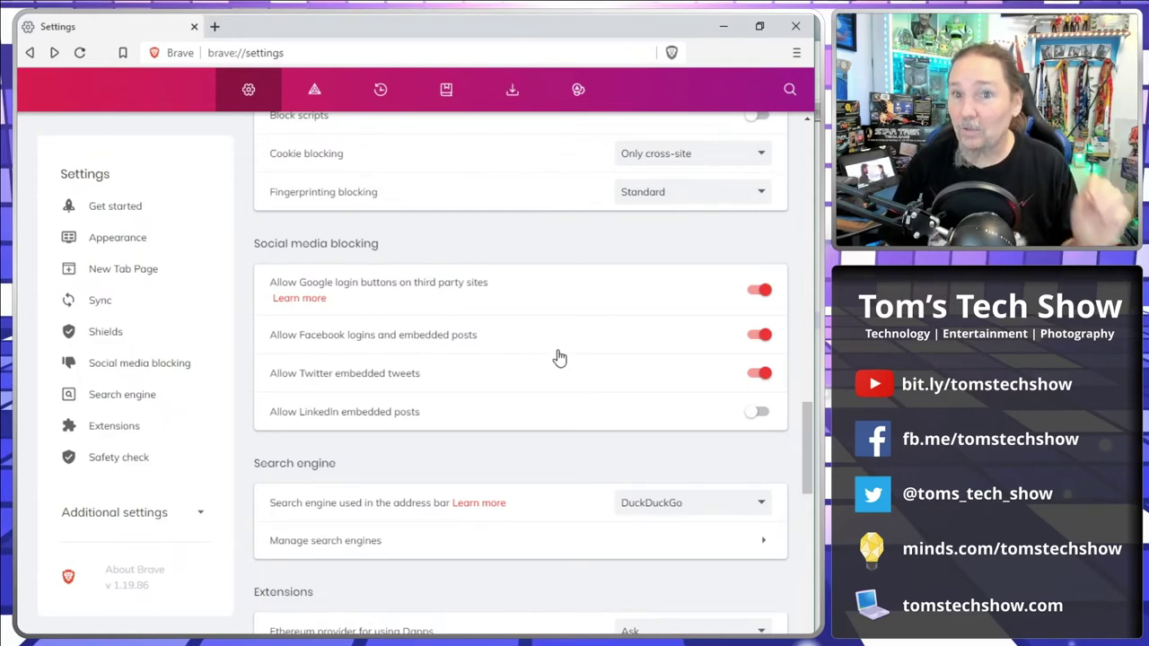
left_click(757, 292)
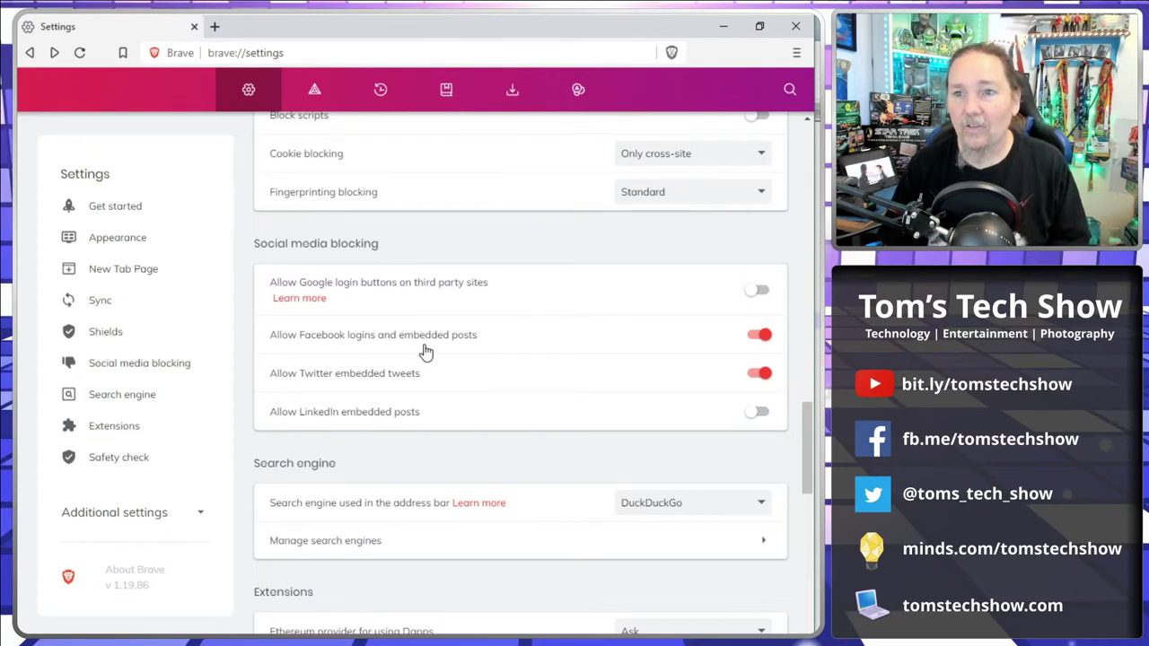
left_click(759, 342)
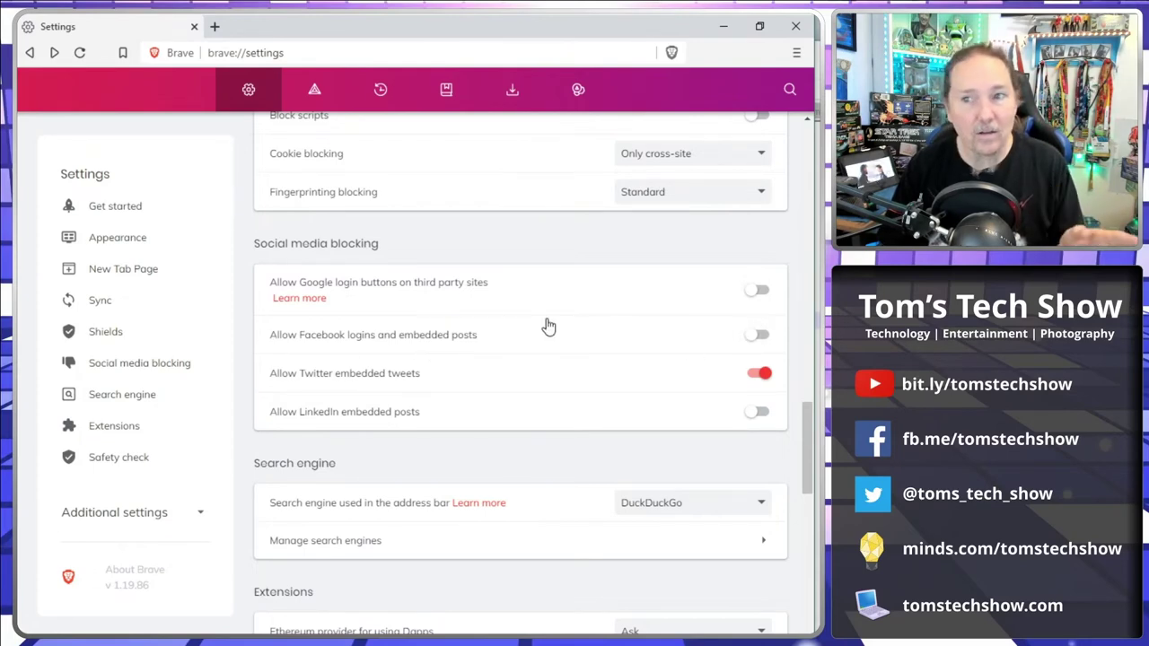
left_click(758, 375)
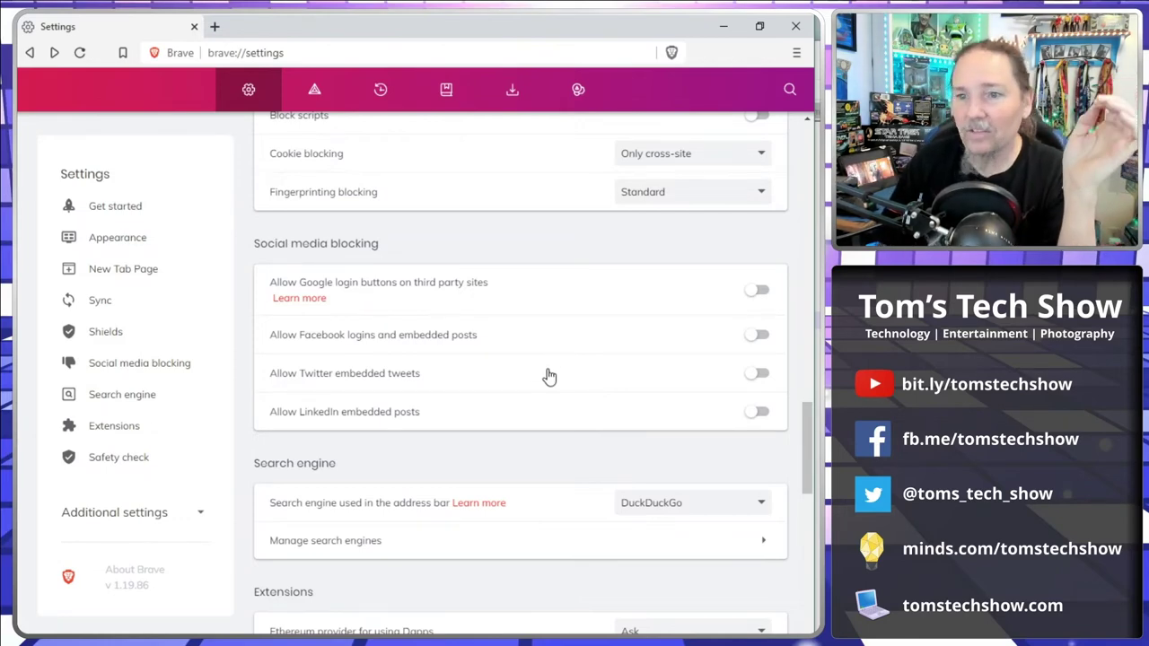
Step: Switch on 'Automatically redirect .onion sites' in the Extensions settings
scroll(549, 377, "down", 1)
scroll(549, 377, "down", 2)
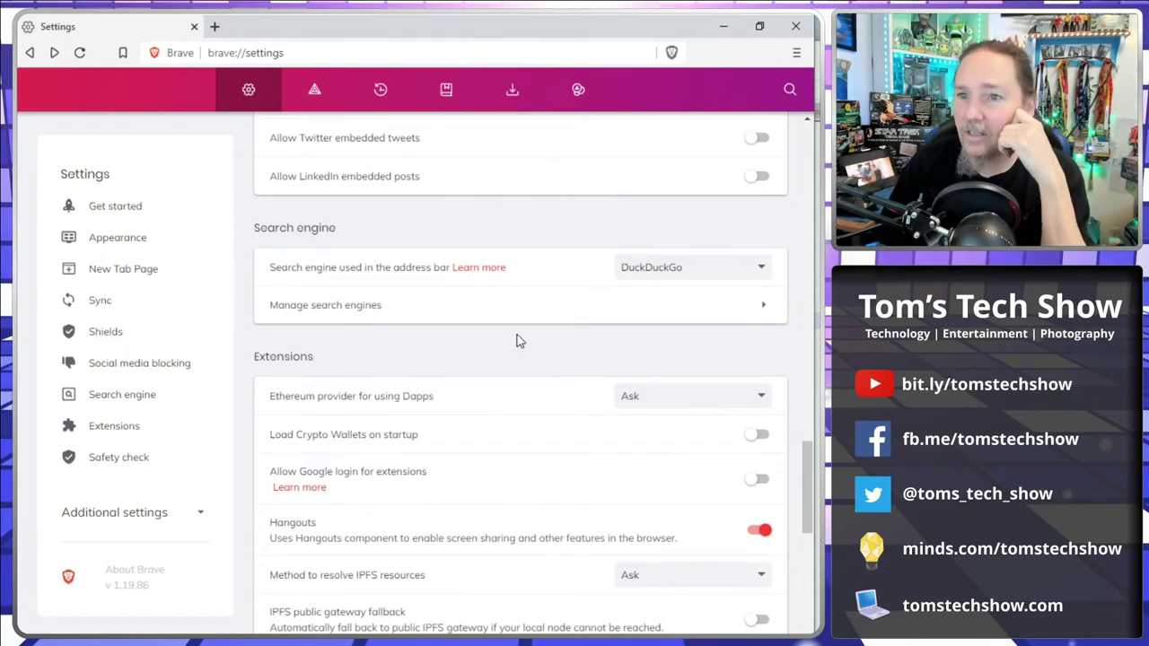
scroll(517, 341, "down", 2)
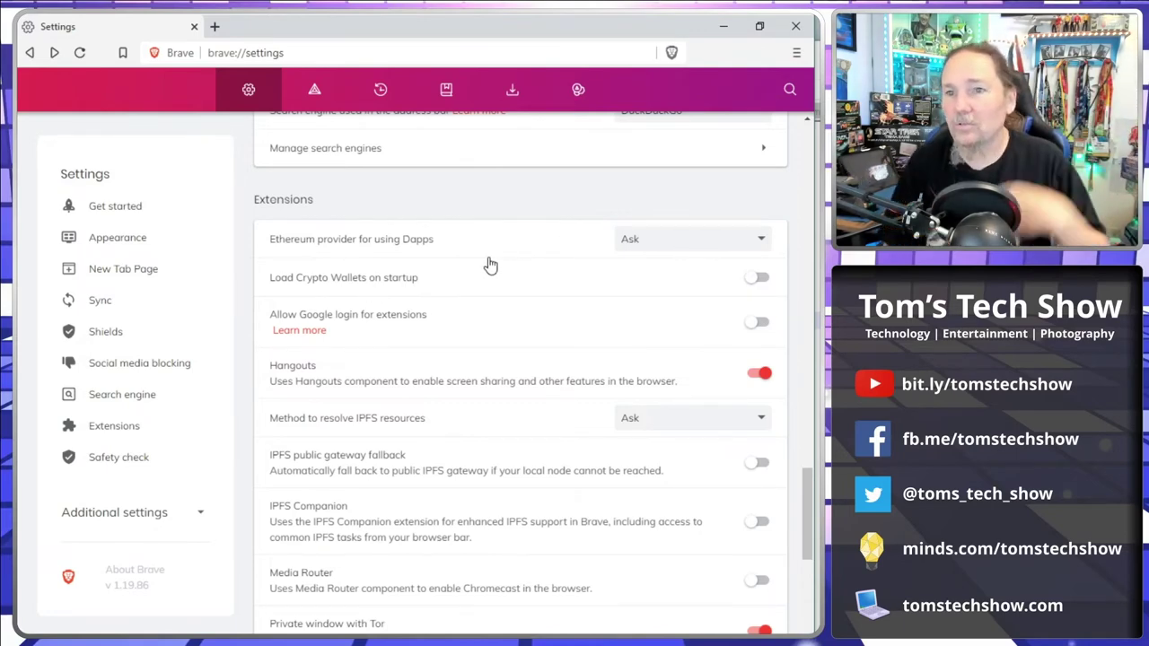
scroll(487, 281, "down", 1)
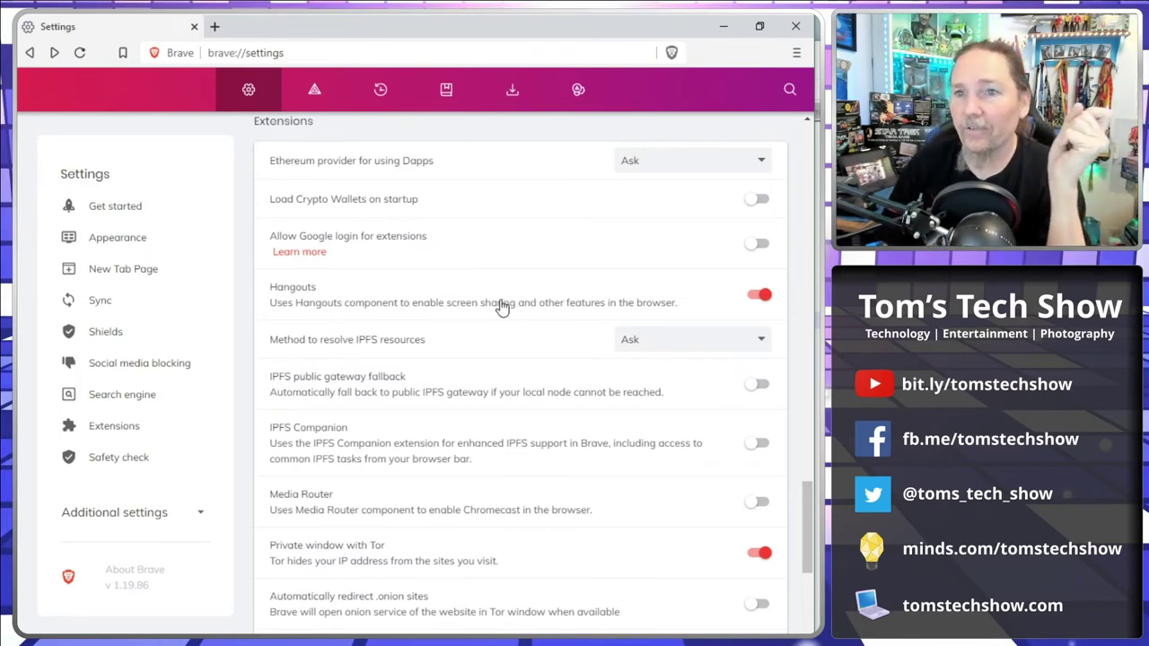
scroll(500, 305, "down", 1)
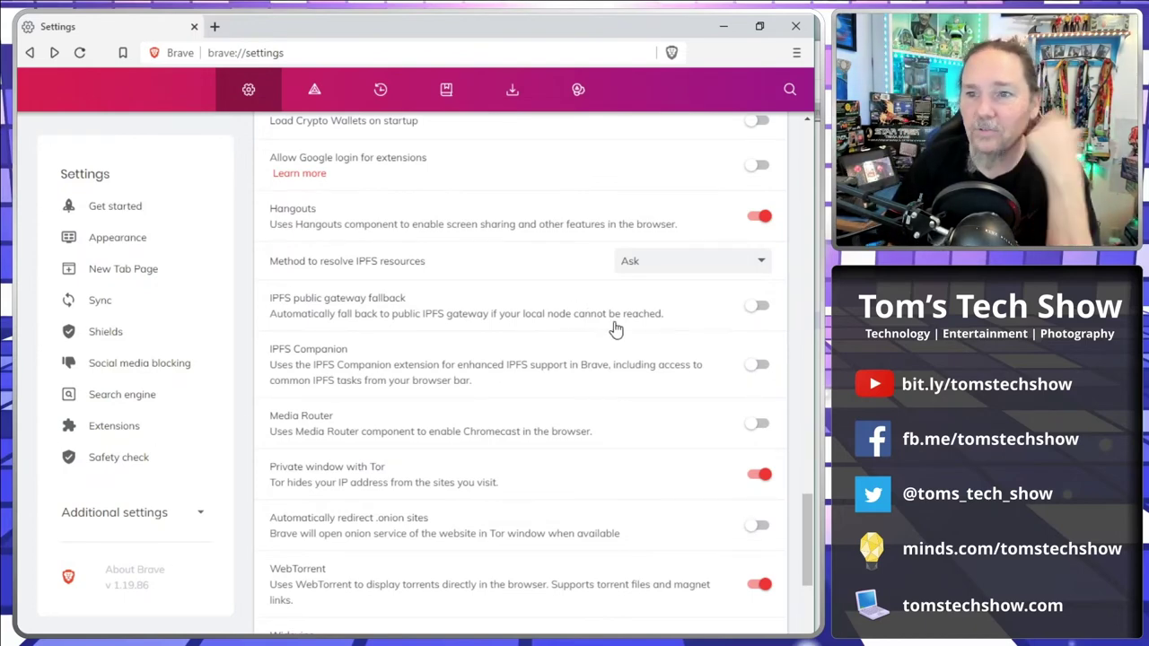
scroll(588, 418, "down", 1)
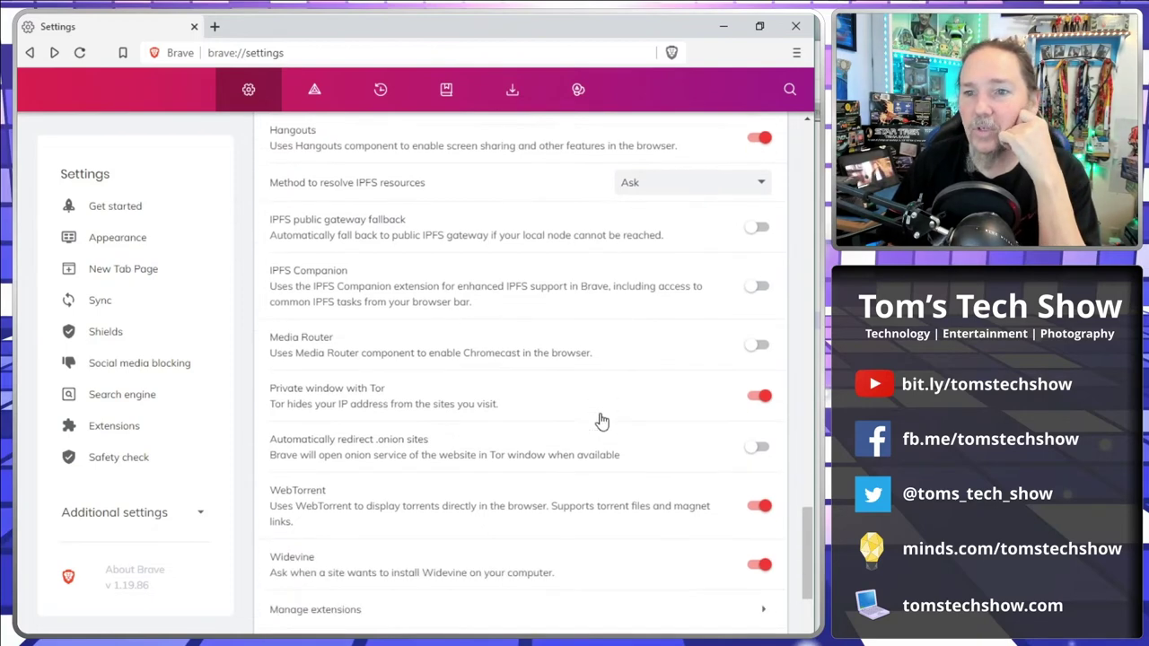
scroll(602, 421, "up", 1)
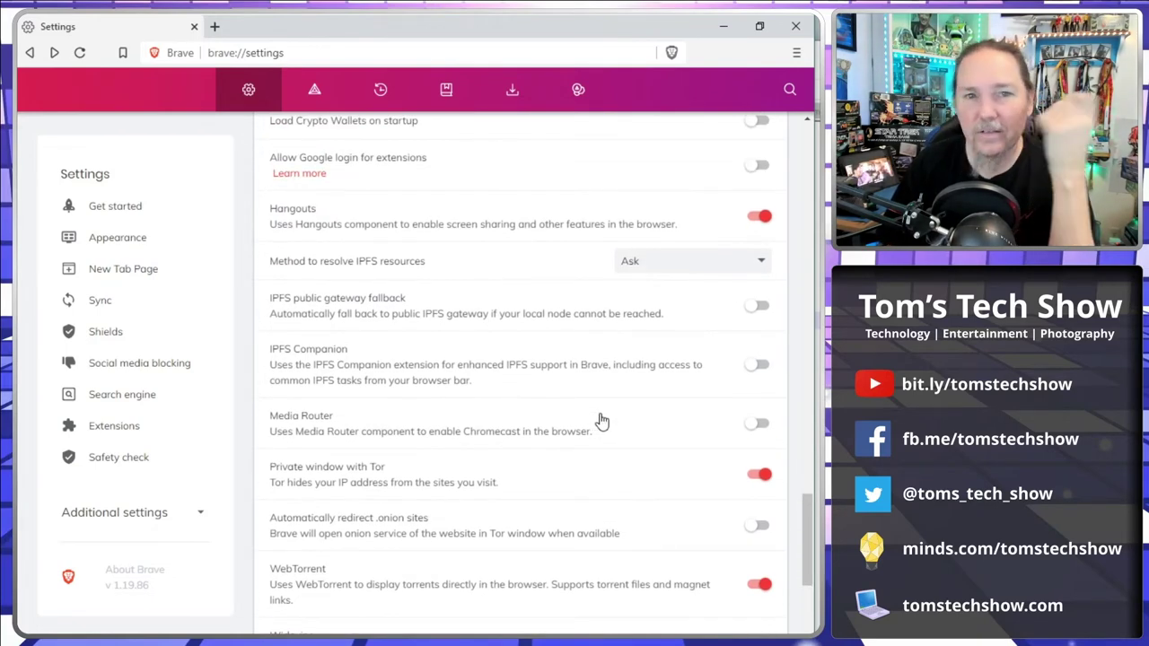
scroll(601, 421, "down", 3)
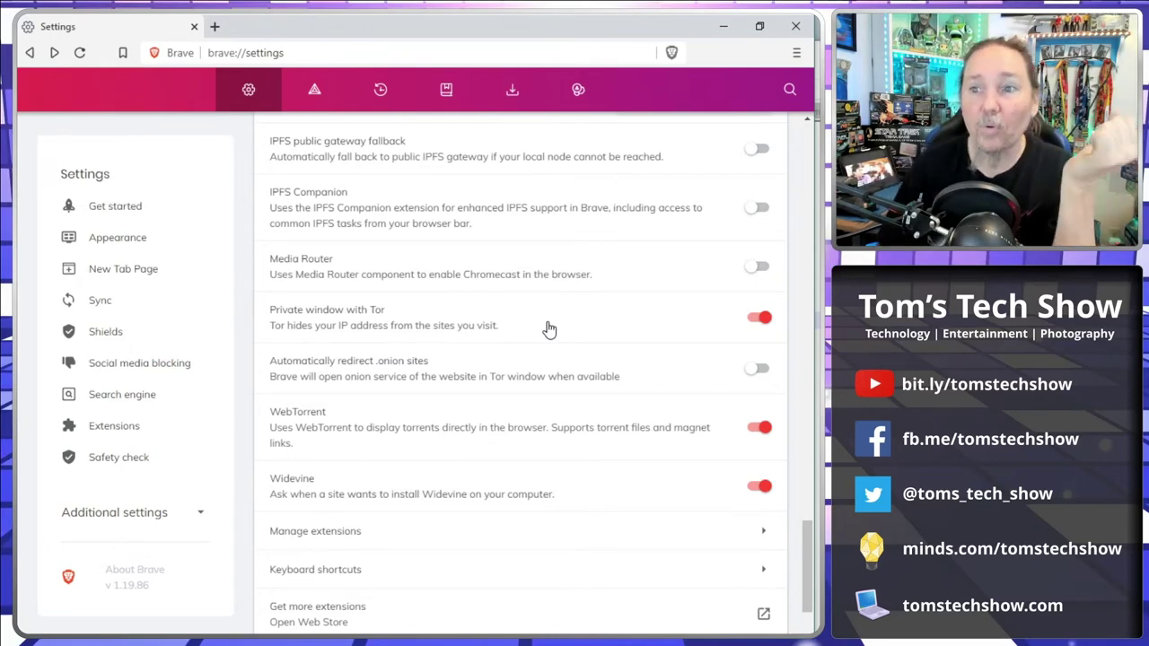
left_click(756, 370)
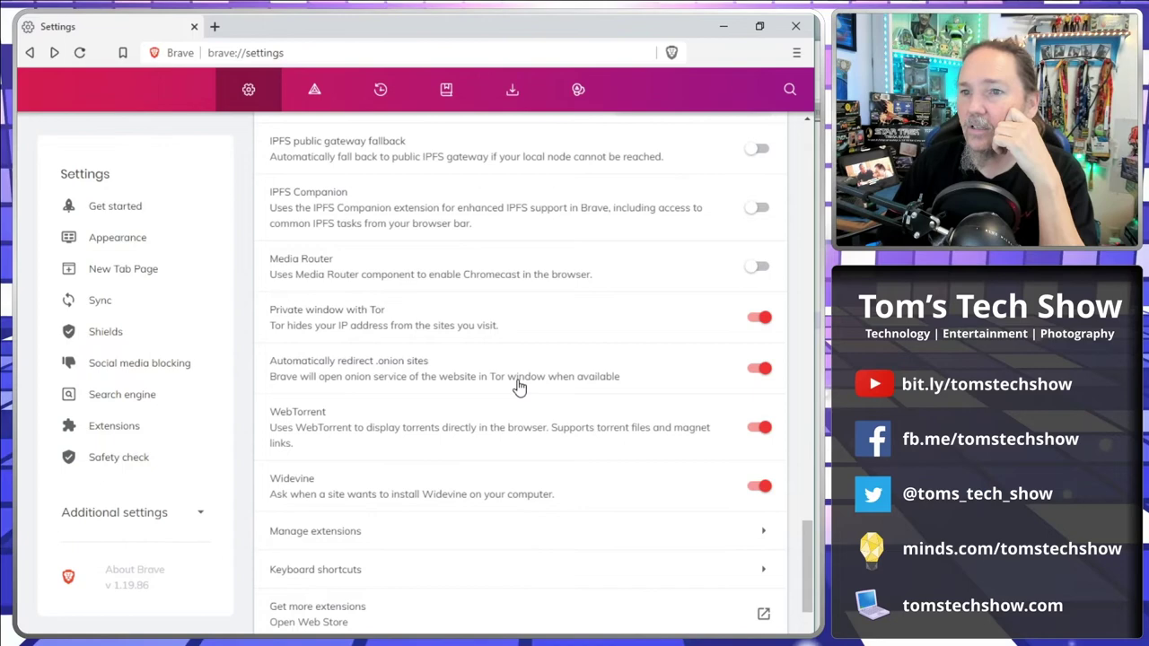
Step: Visit the Manage extensions page, then return to the settings and scroll further down
scroll(519, 386, "down", 1)
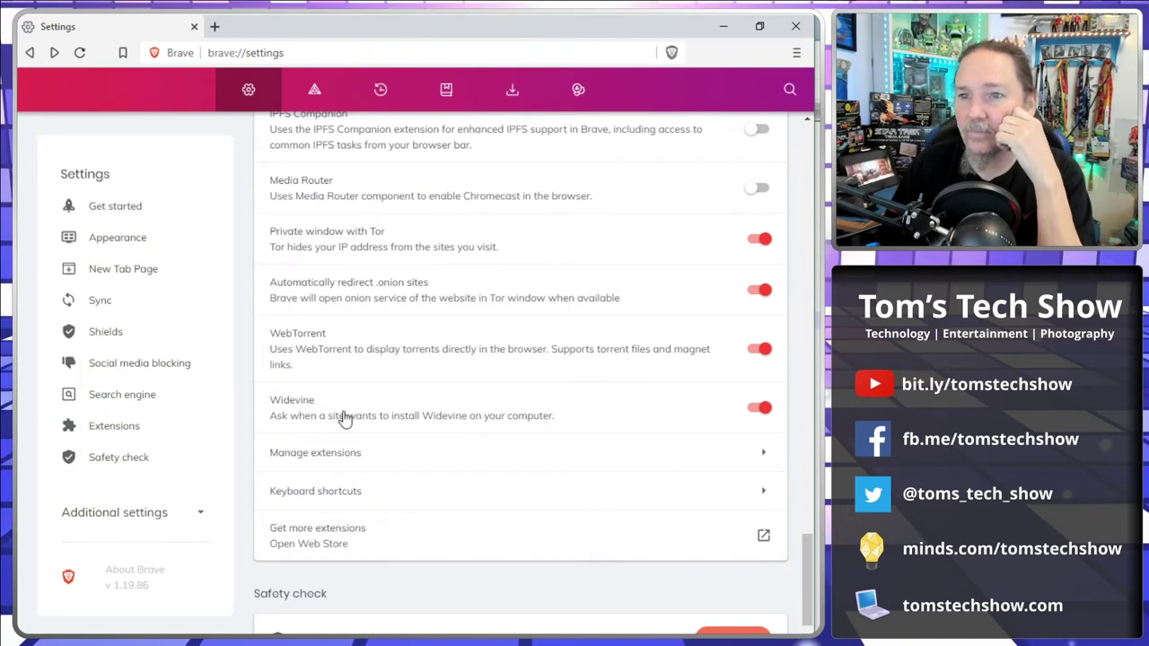
scroll(558, 440, "down", 1)
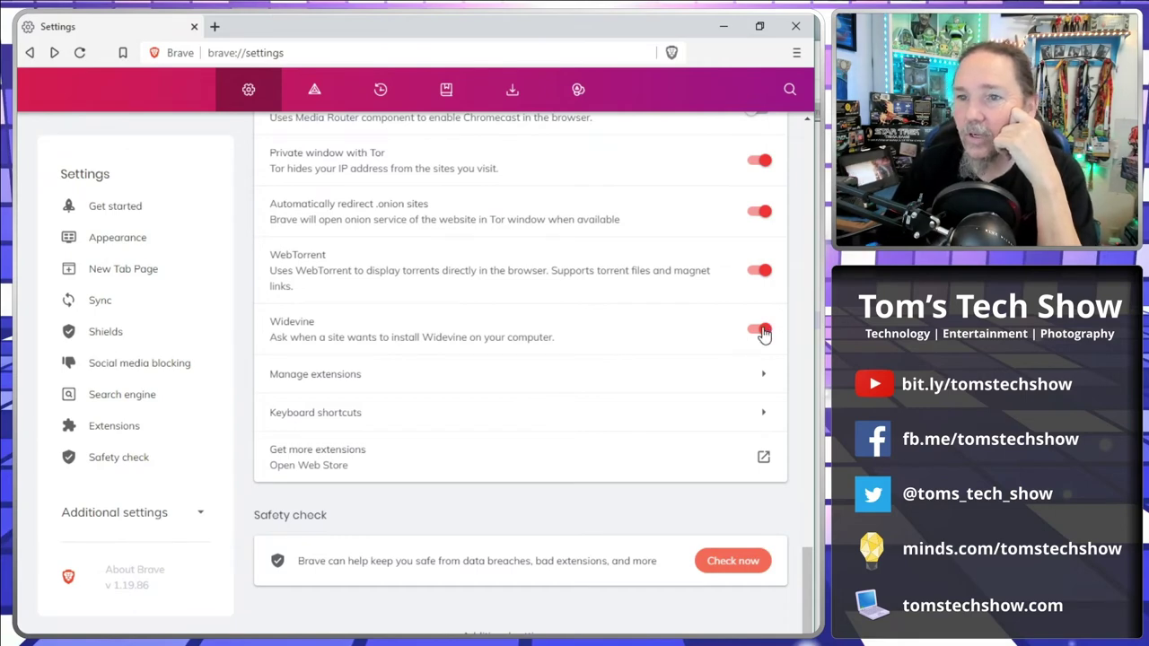
left_click(331, 381)
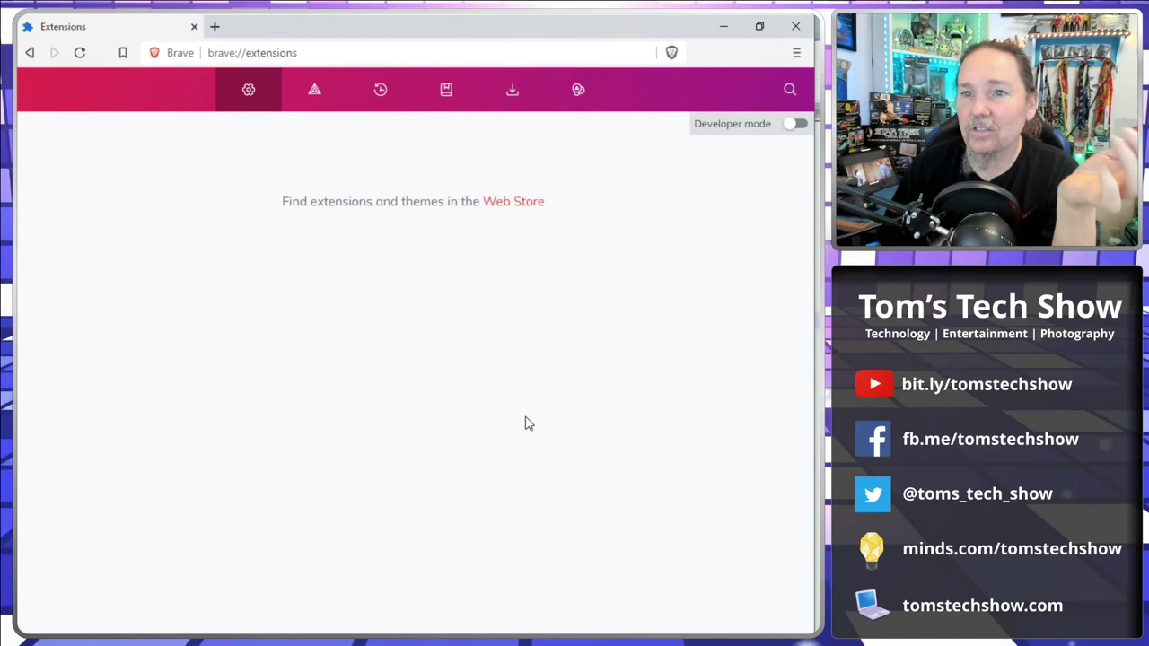
left_click(30, 54)
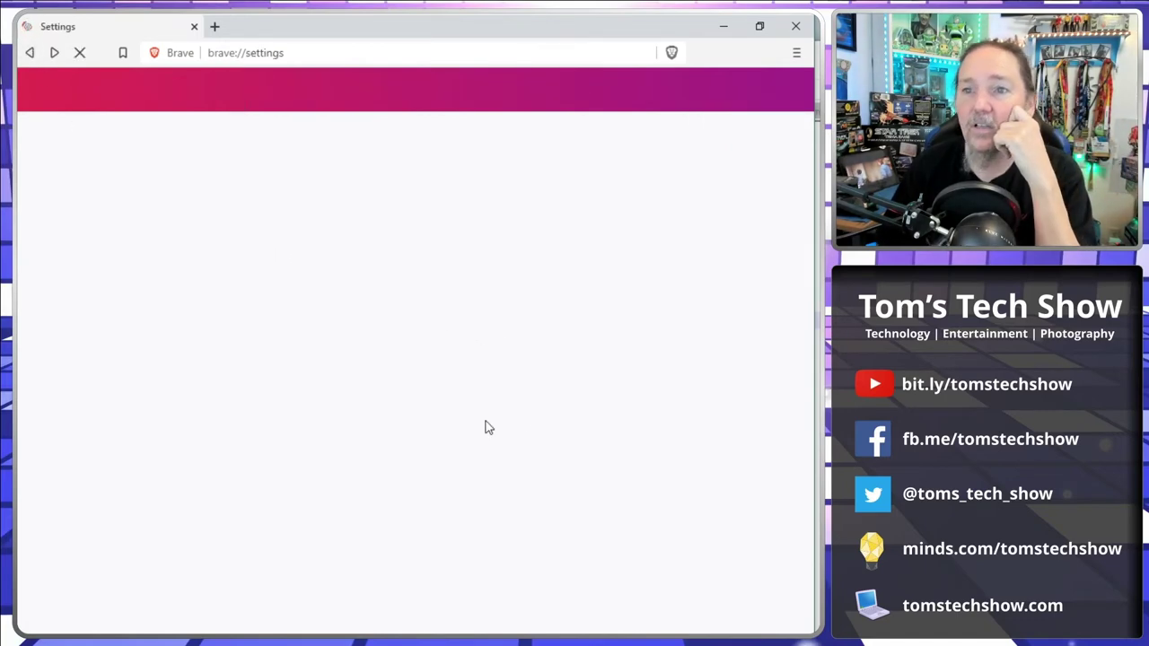
scroll(499, 429, "down", 15)
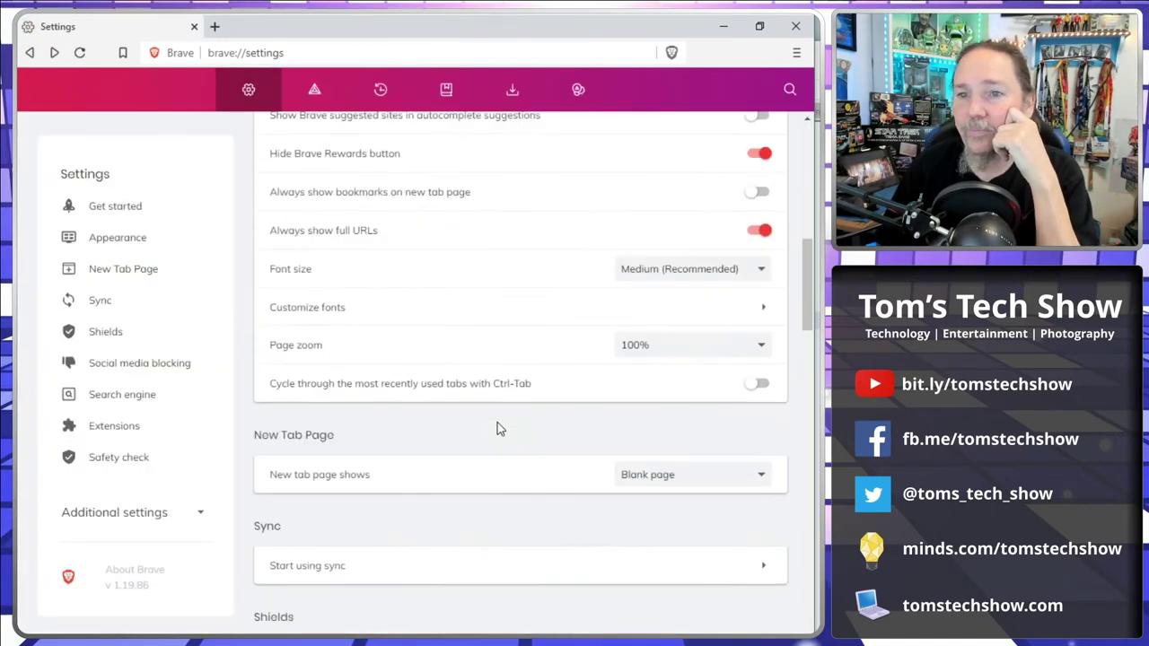
scroll(499, 429, "down", 15)
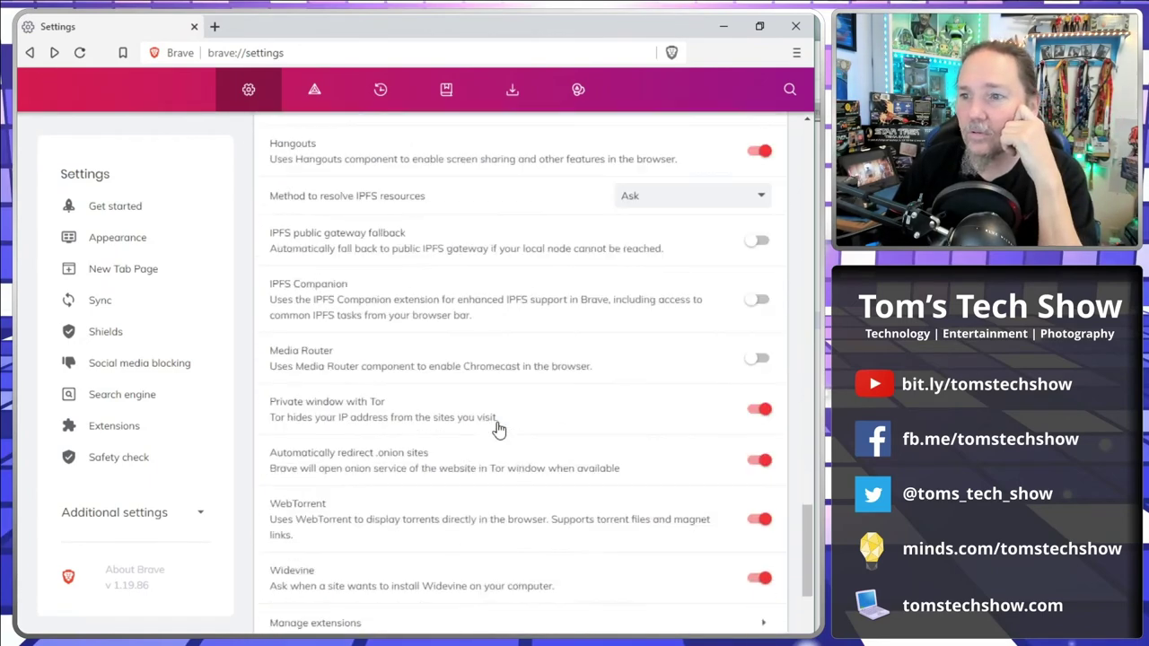
scroll(499, 429, "down", 1)
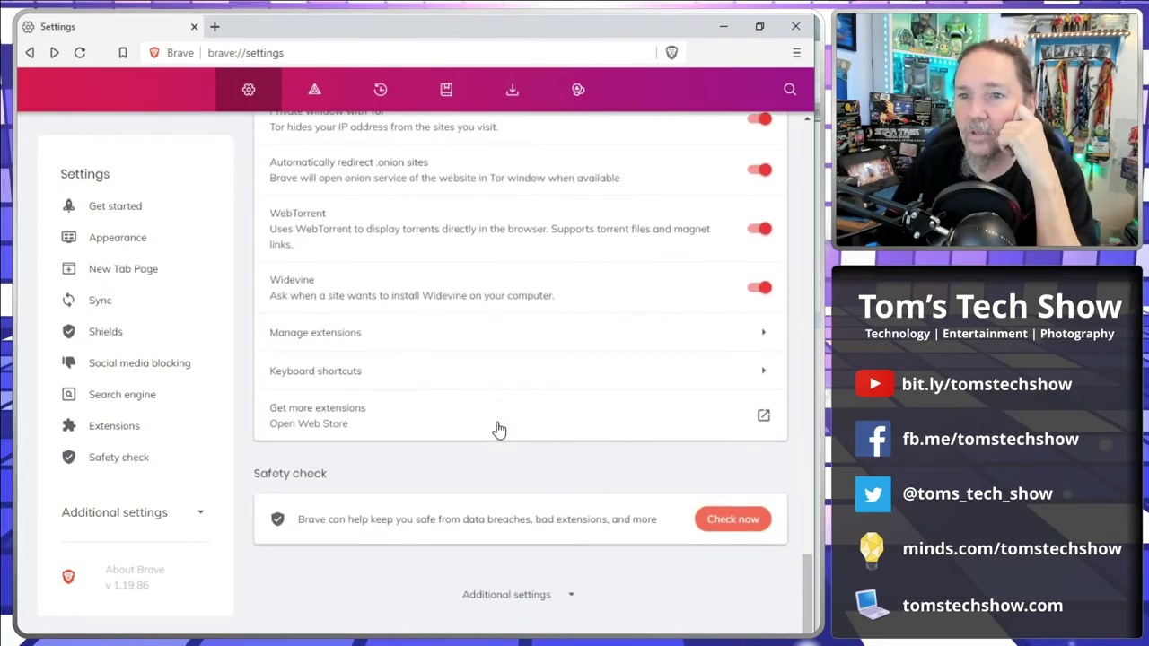
Step: Open the Chrome Web Store and search it for 'lastpass'
left_click(310, 429)
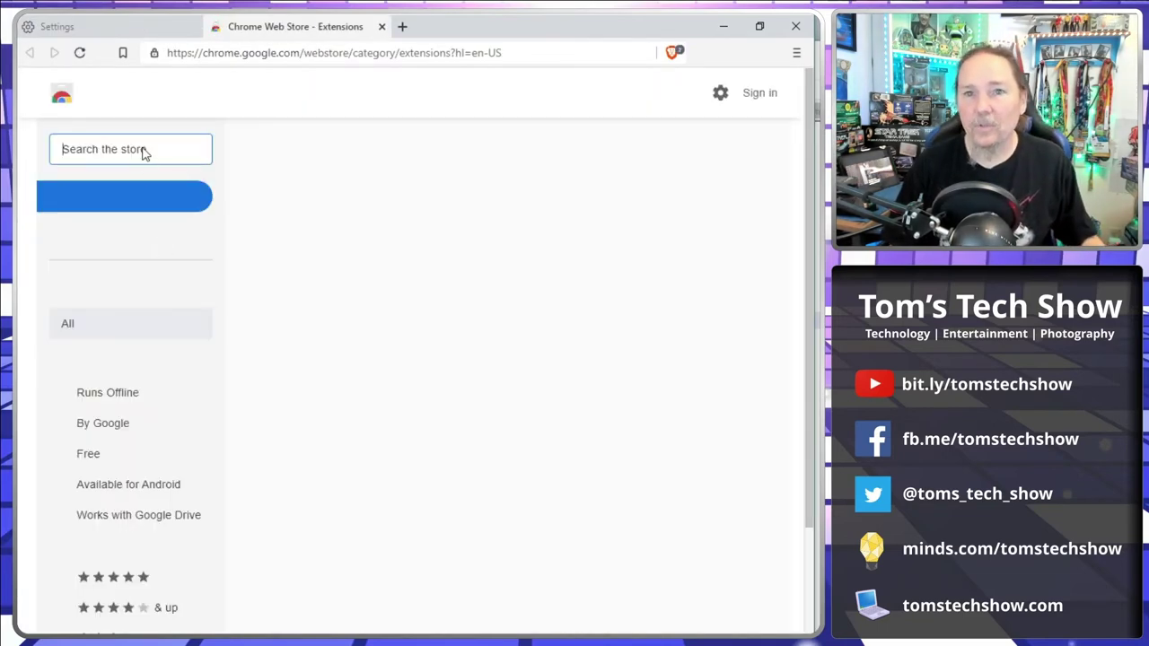
left_click(144, 153)
type("lastpass")
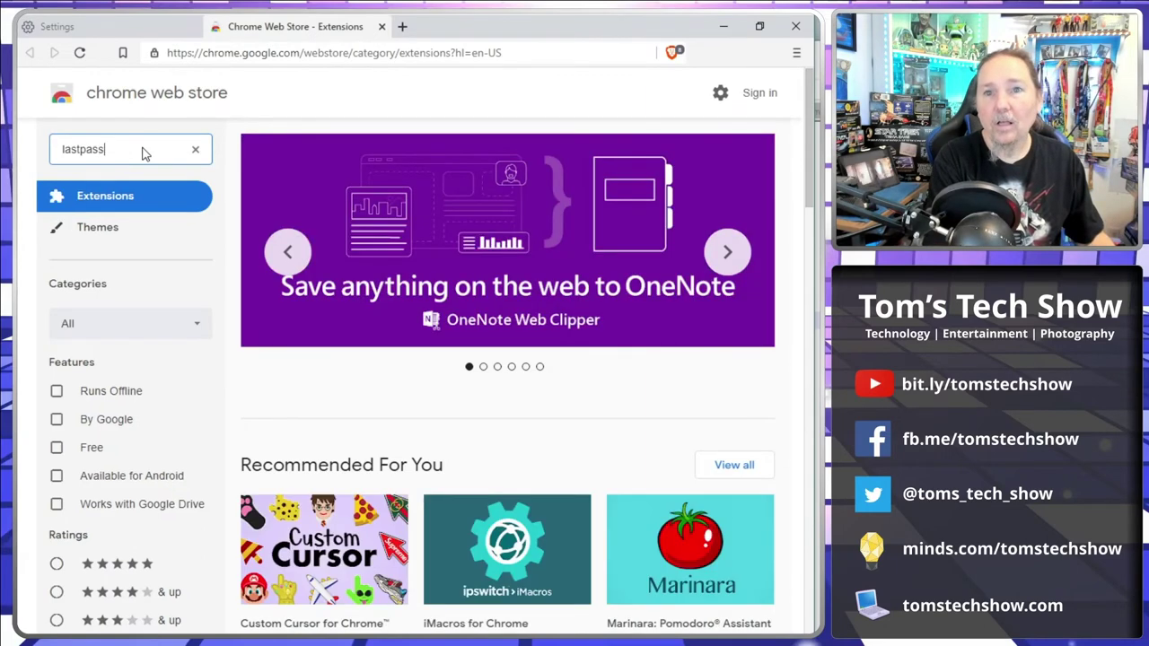
key("Return")
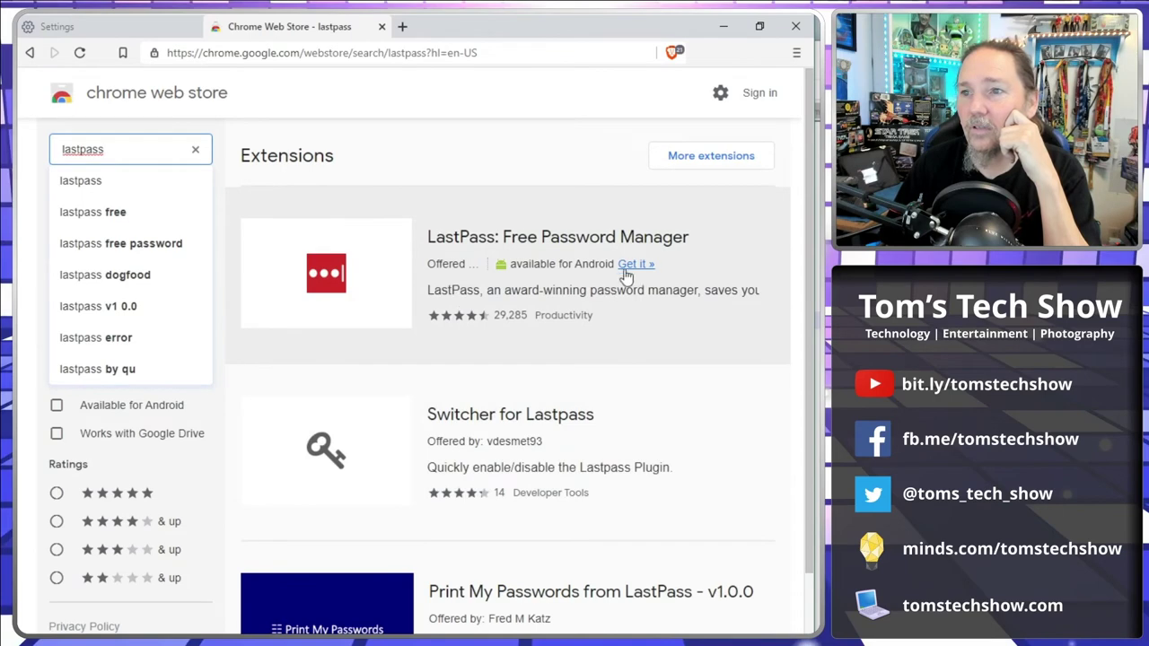
Step: Open the LastPass: Free Password Manager listing and add the extension to Brave
left_click(327, 282)
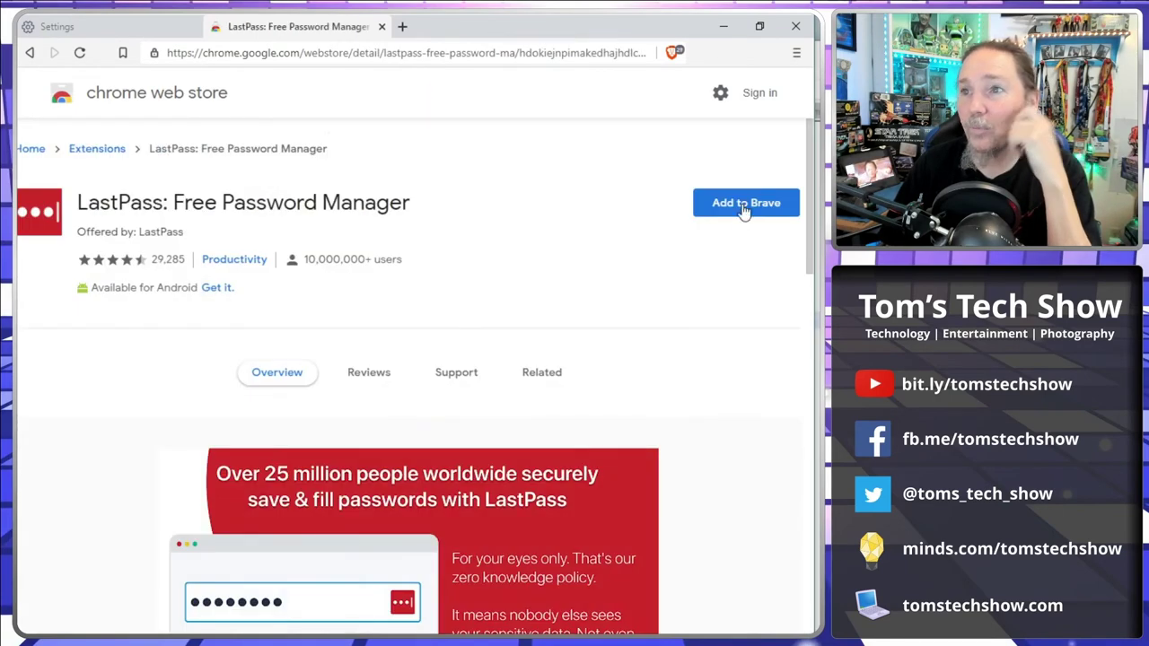
left_click(744, 205)
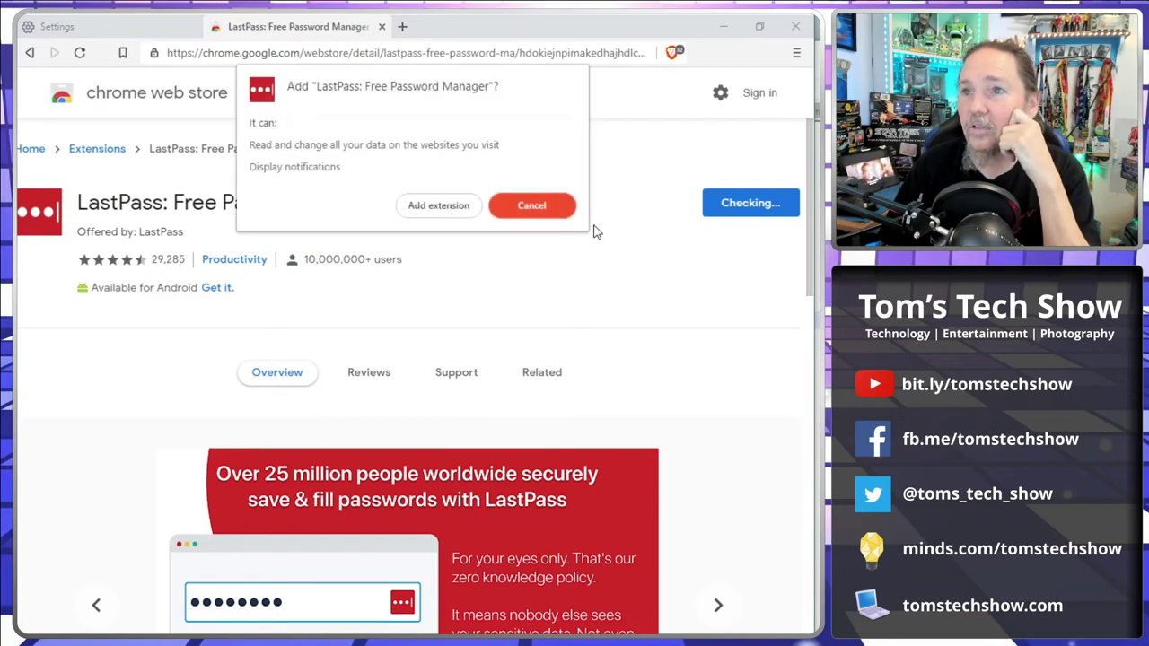
left_click(438, 212)
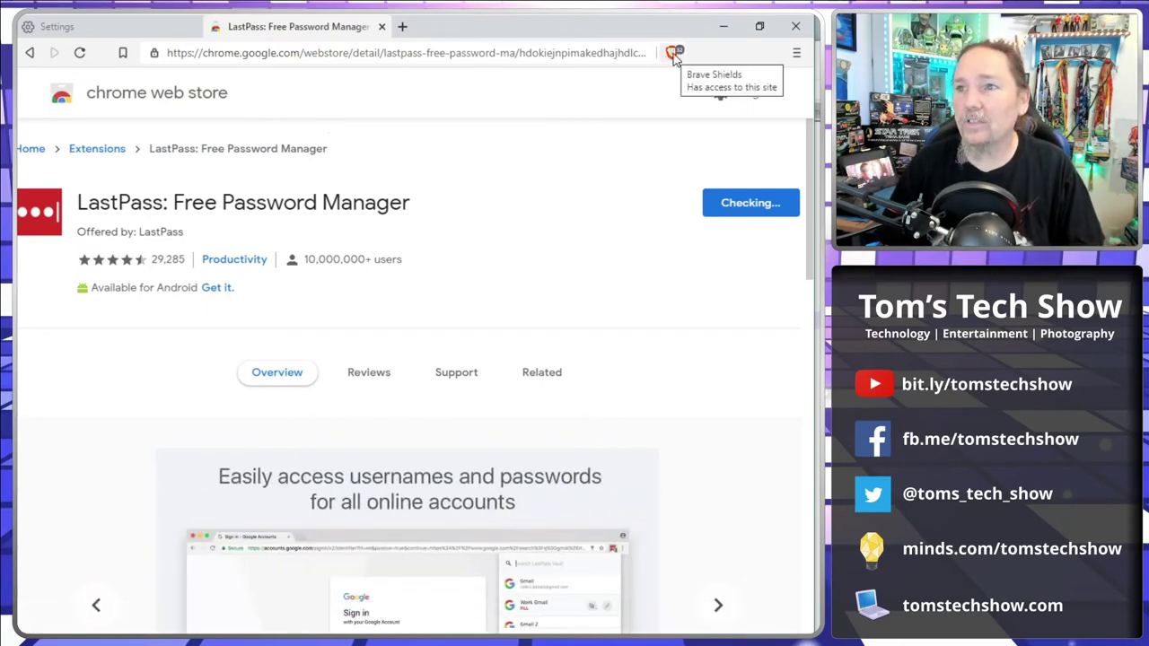
Step: Check the site's Shields panel, then close the LastPass automatic-login tab
left_click(673, 54)
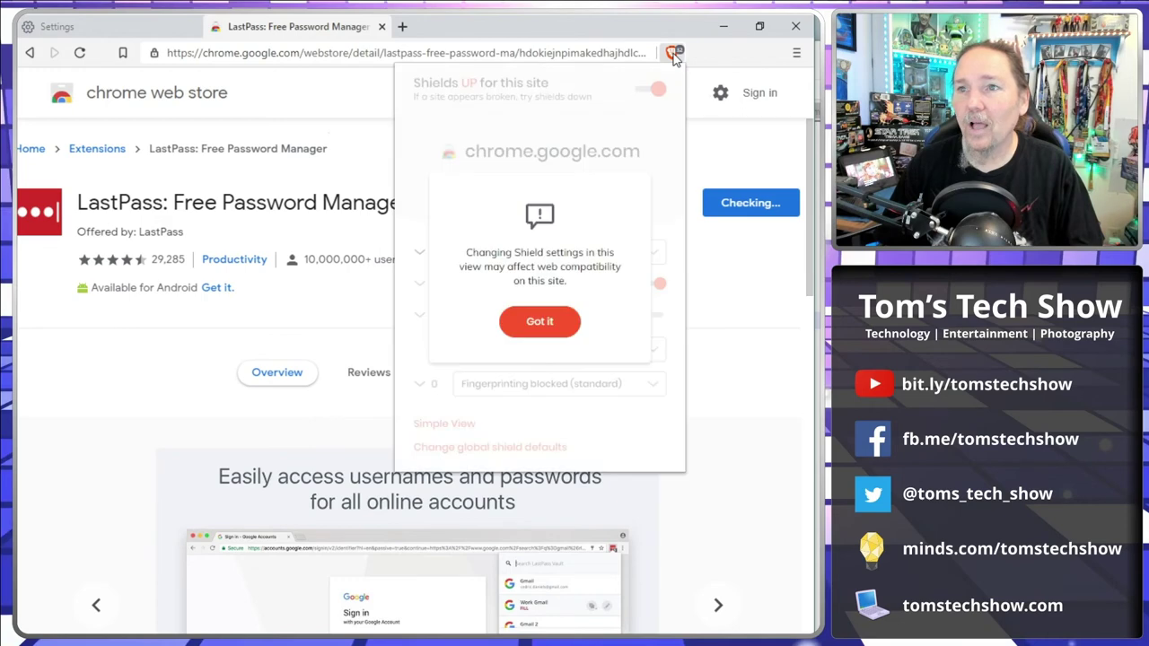
left_click(540, 324)
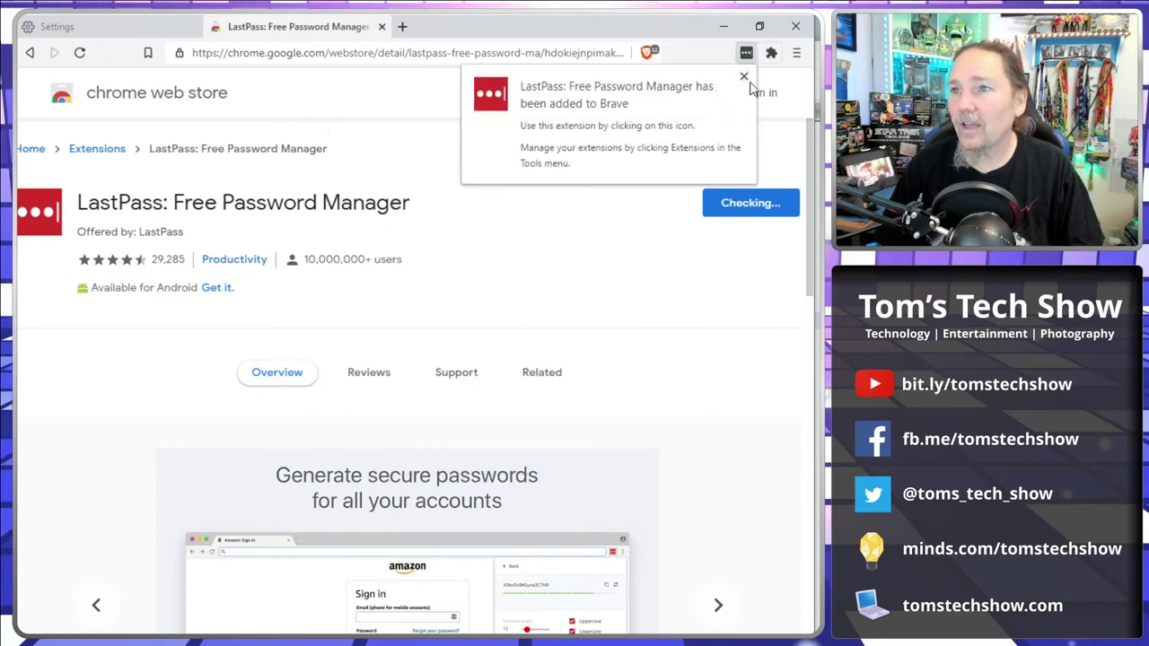
left_click(661, 53)
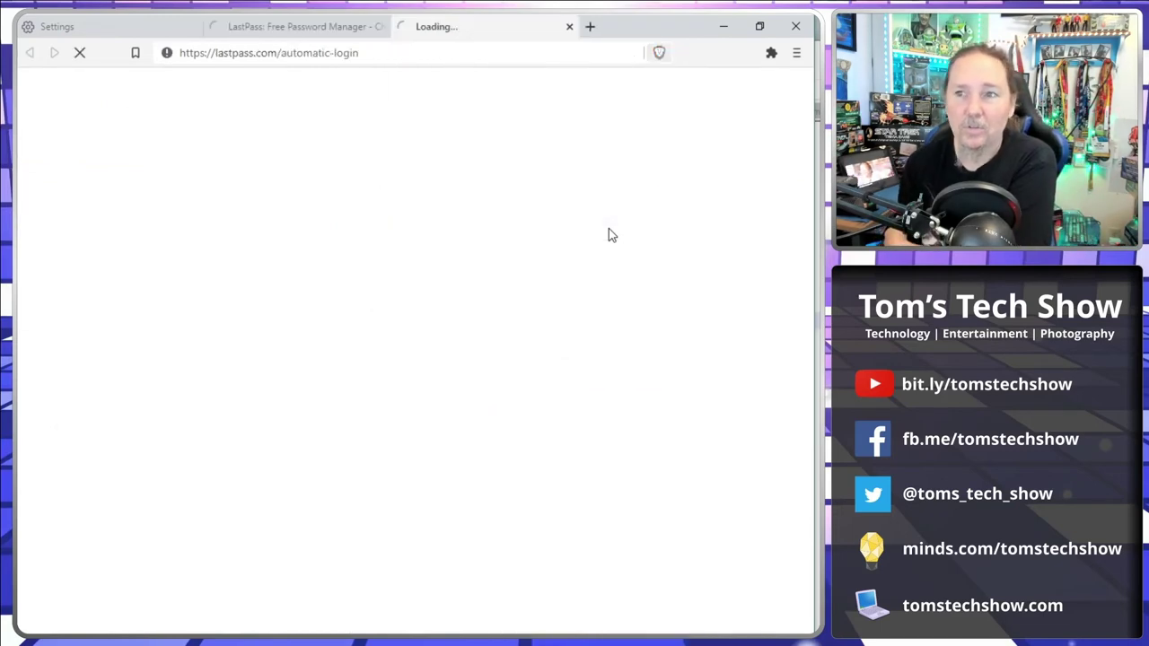
left_click(305, 28)
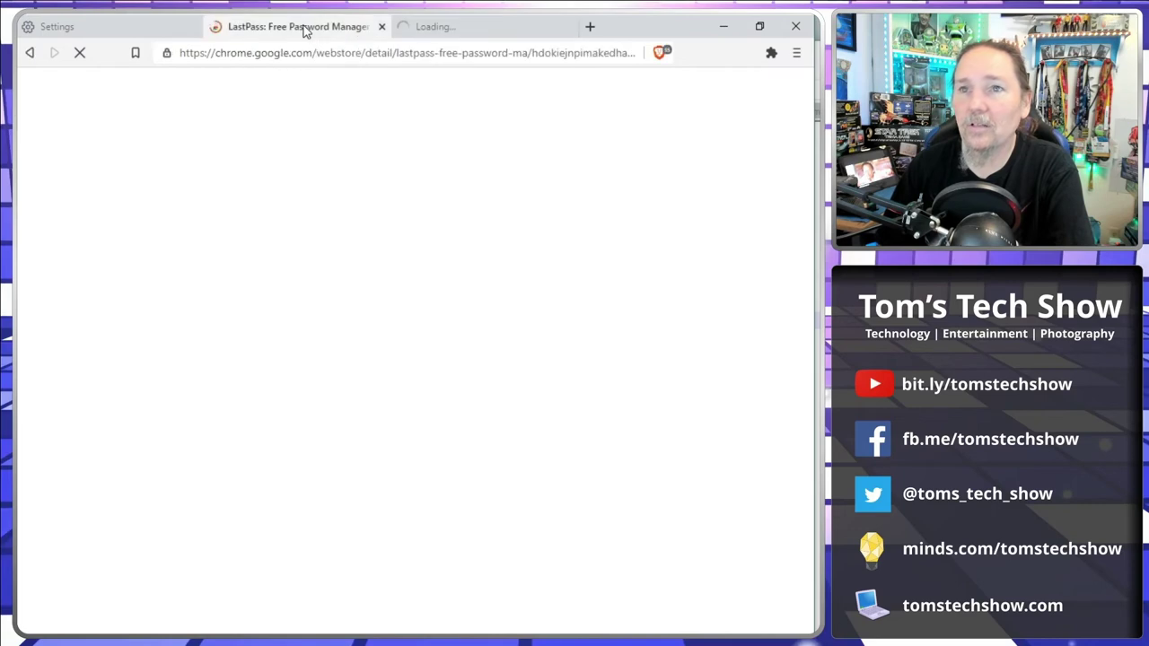
left_click(413, 29)
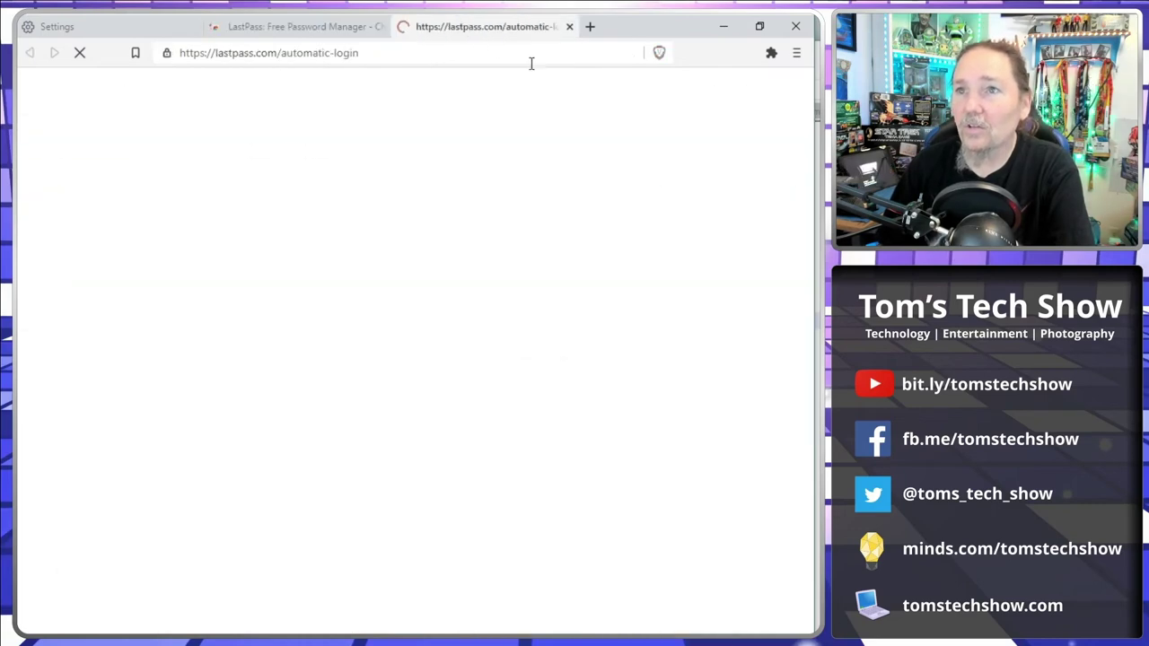
left_click(569, 27)
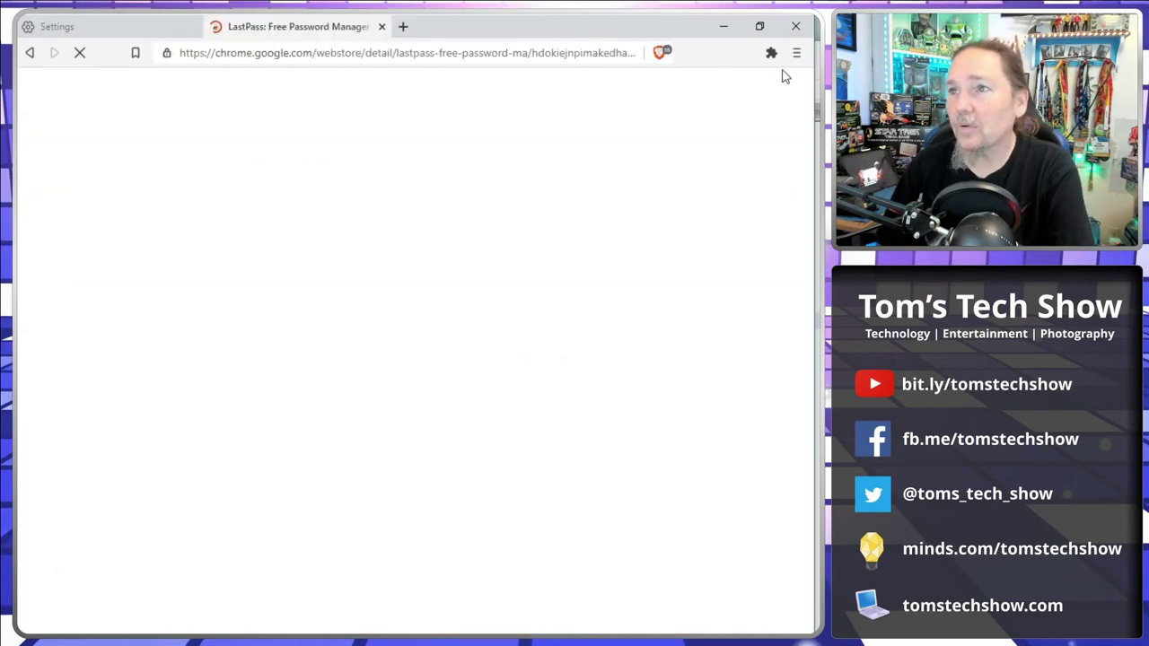
Step: Pin LastPass: Free Password Manager to the toolbar and confirm it stays pinned
left_click(771, 53)
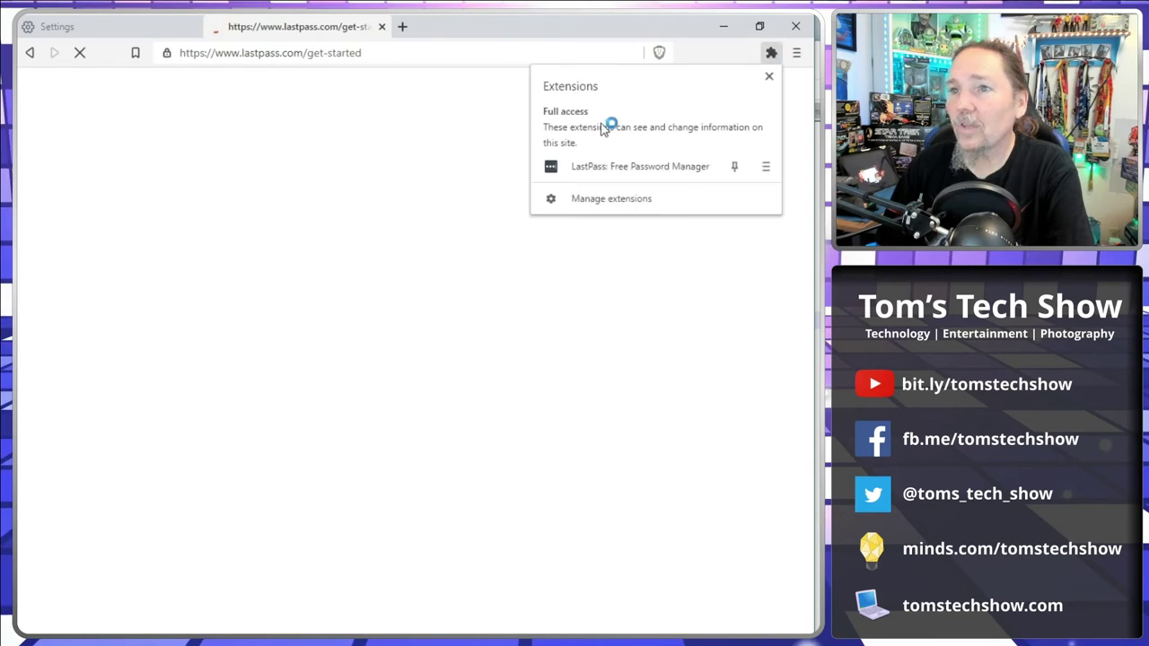
left_click(389, 143)
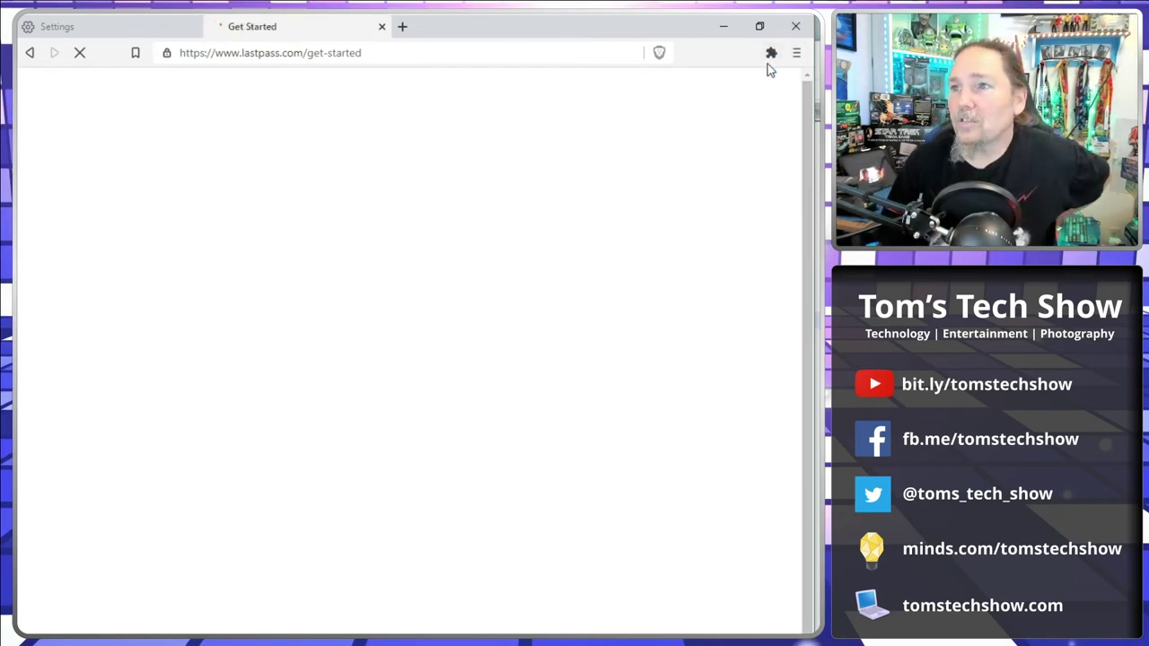
left_click(771, 54)
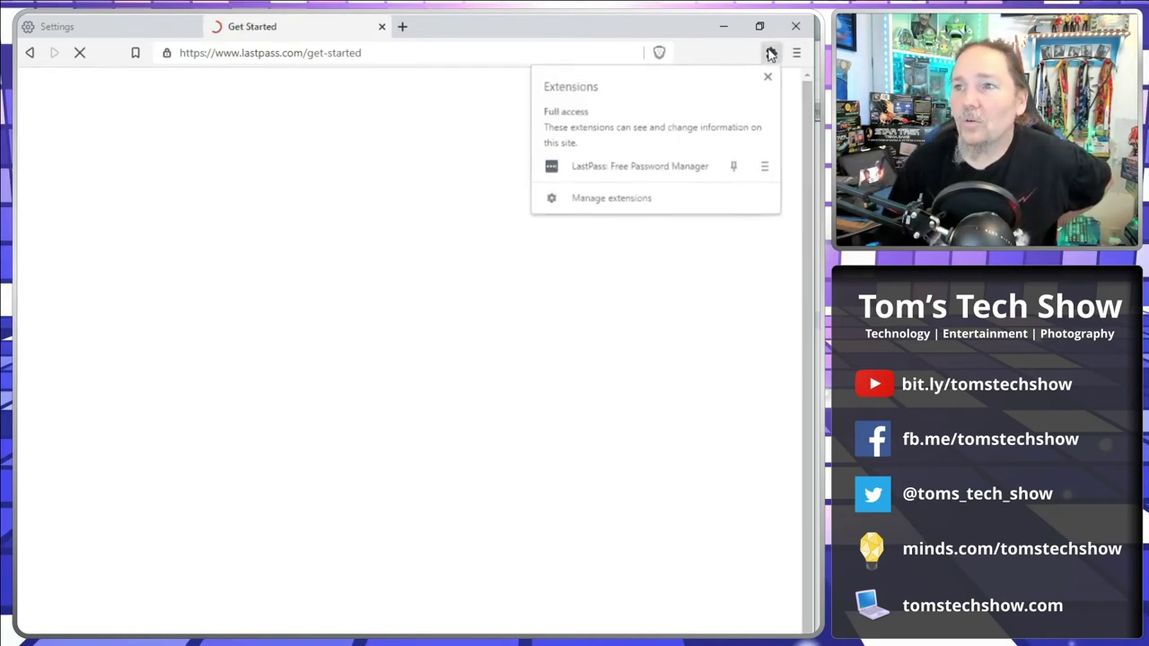
left_click(735, 168)
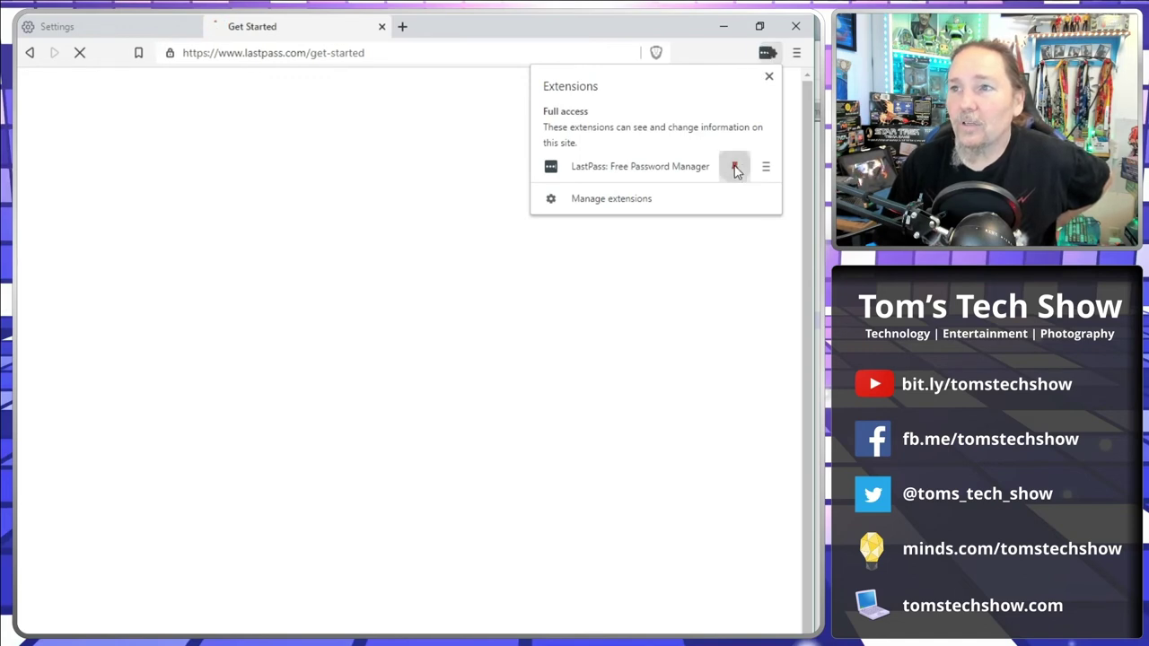
left_click(690, 52)
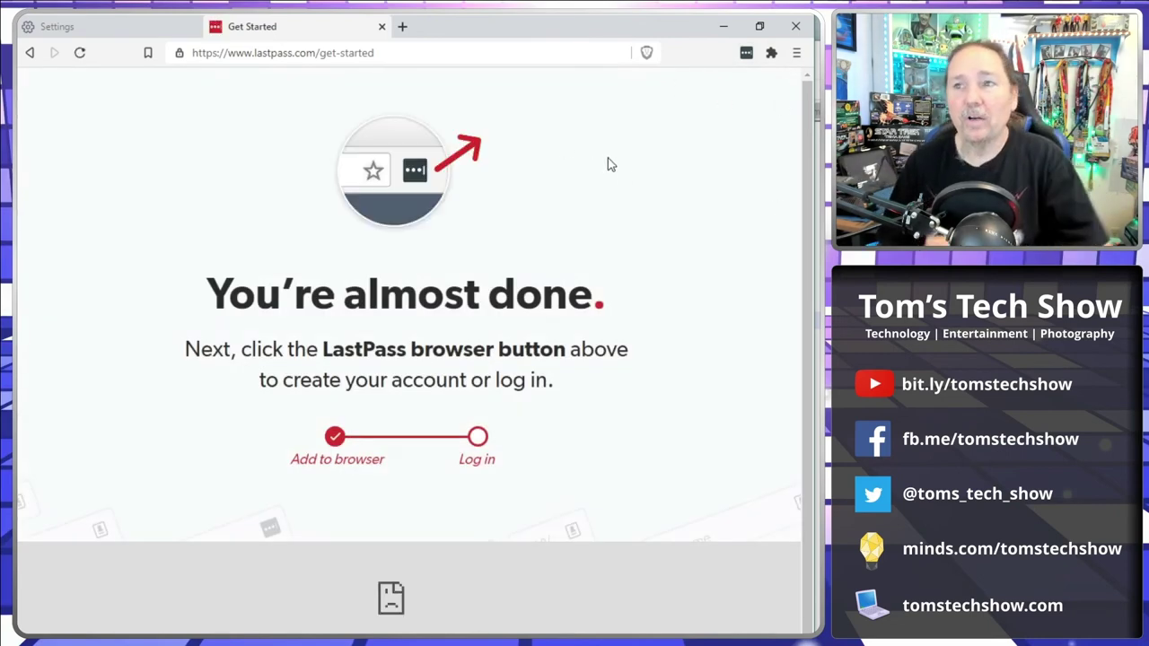
left_click(771, 53)
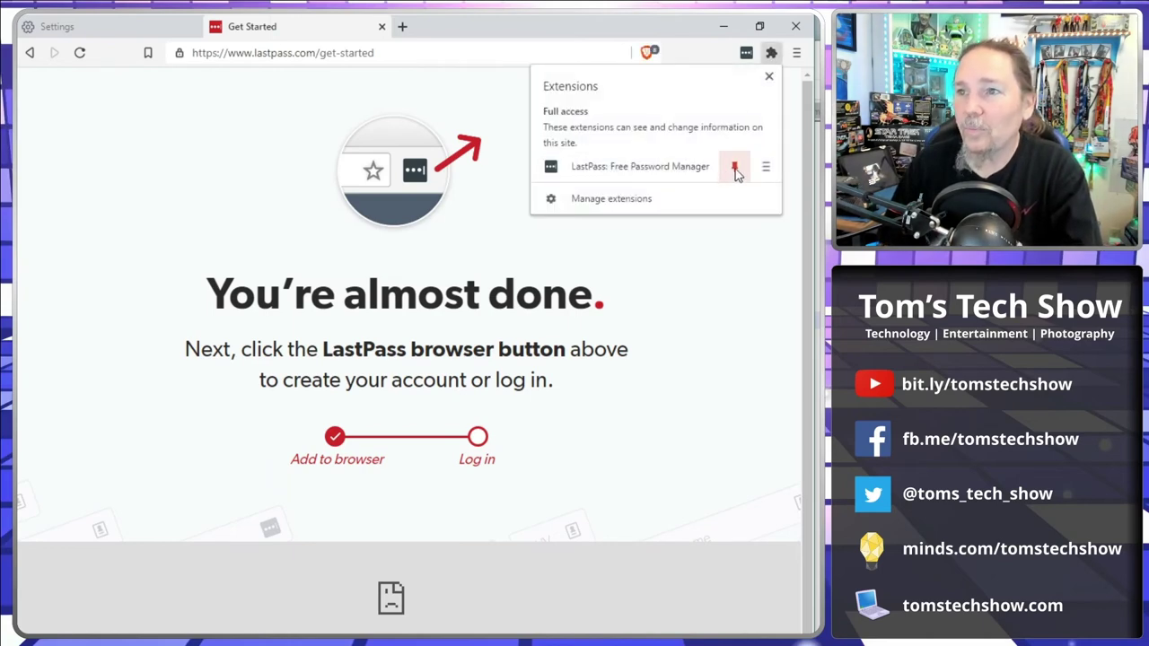
left_click(717, 57)
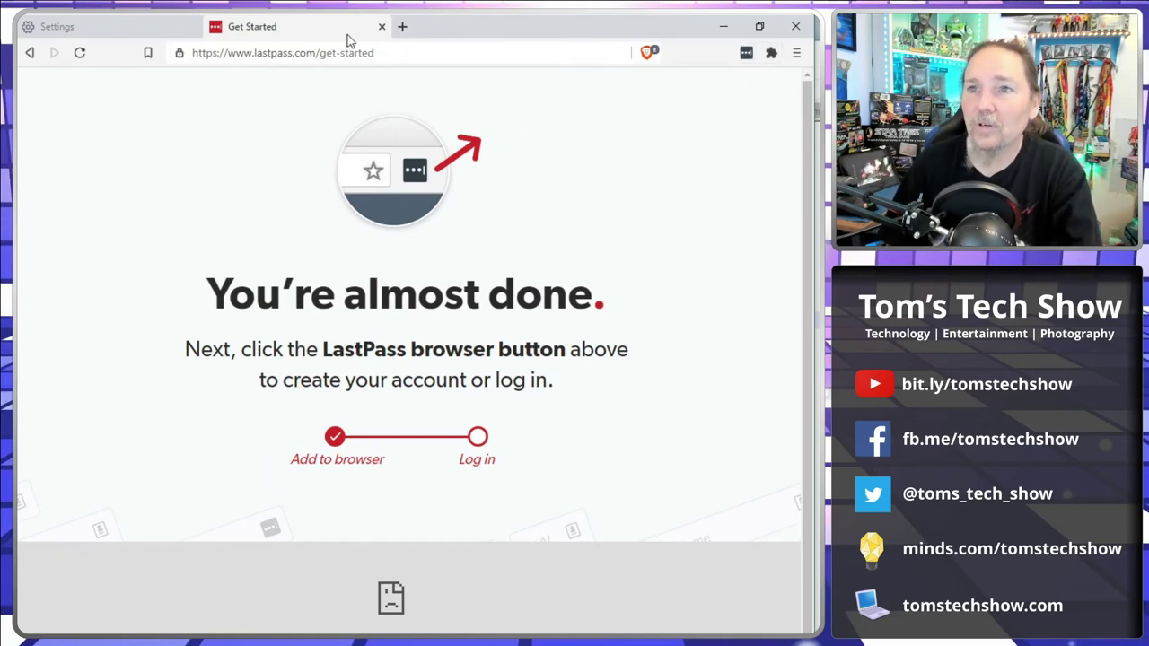
Step: Open and close the LastPass log-in popup, then close the Get Started tab
left_click(746, 52)
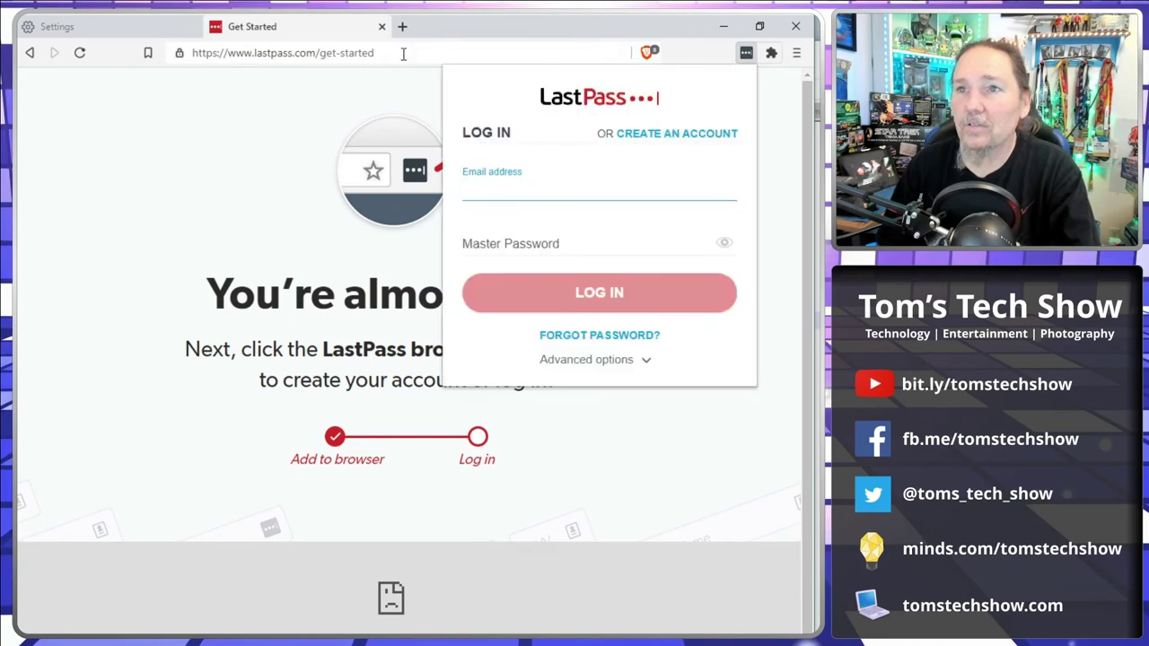
left_click(382, 26)
left_click(381, 27)
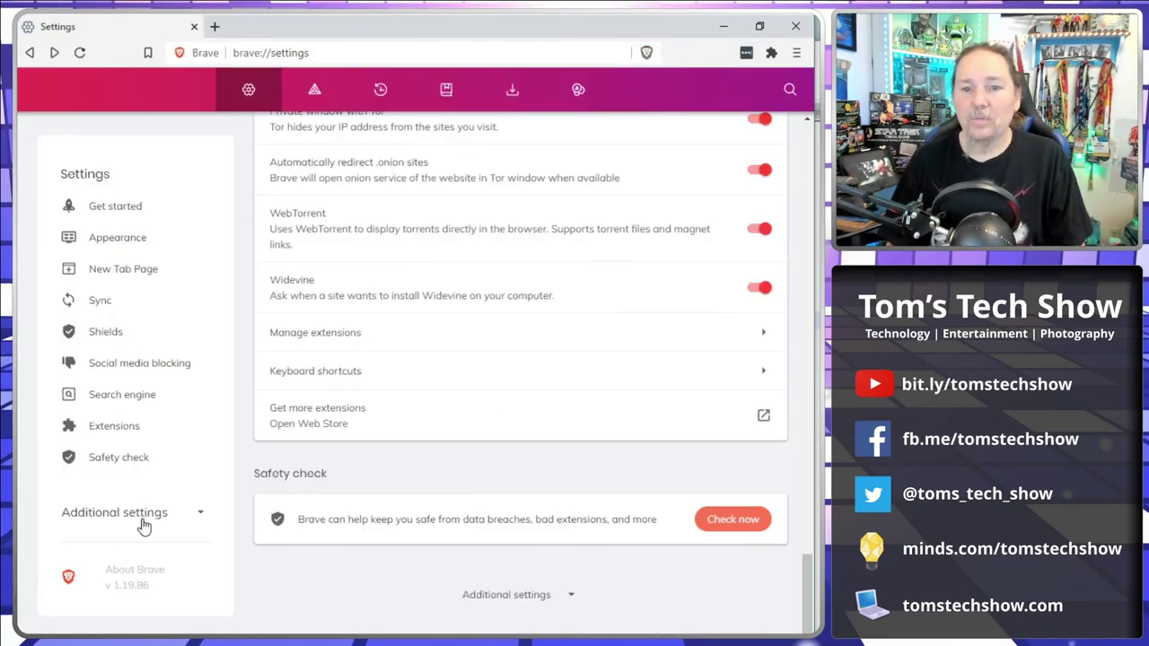
Step: Expand Additional settings and open the Brave Rewards page
left_click(506, 594)
scroll(185, 451, "down", 2)
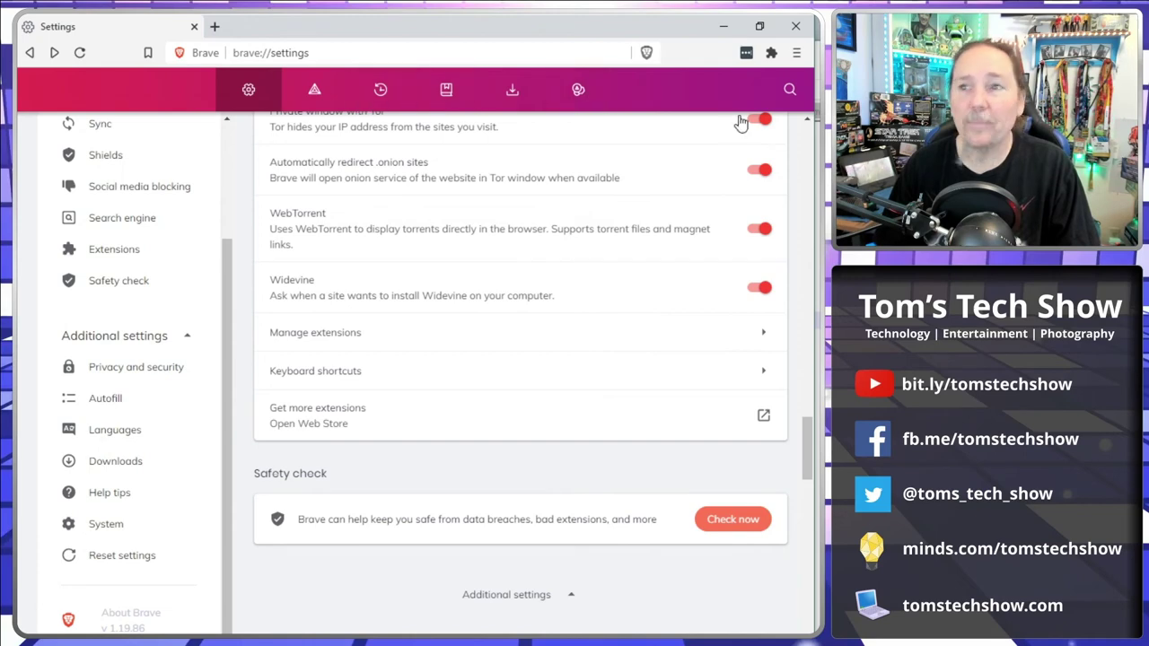
left_click(328, 106)
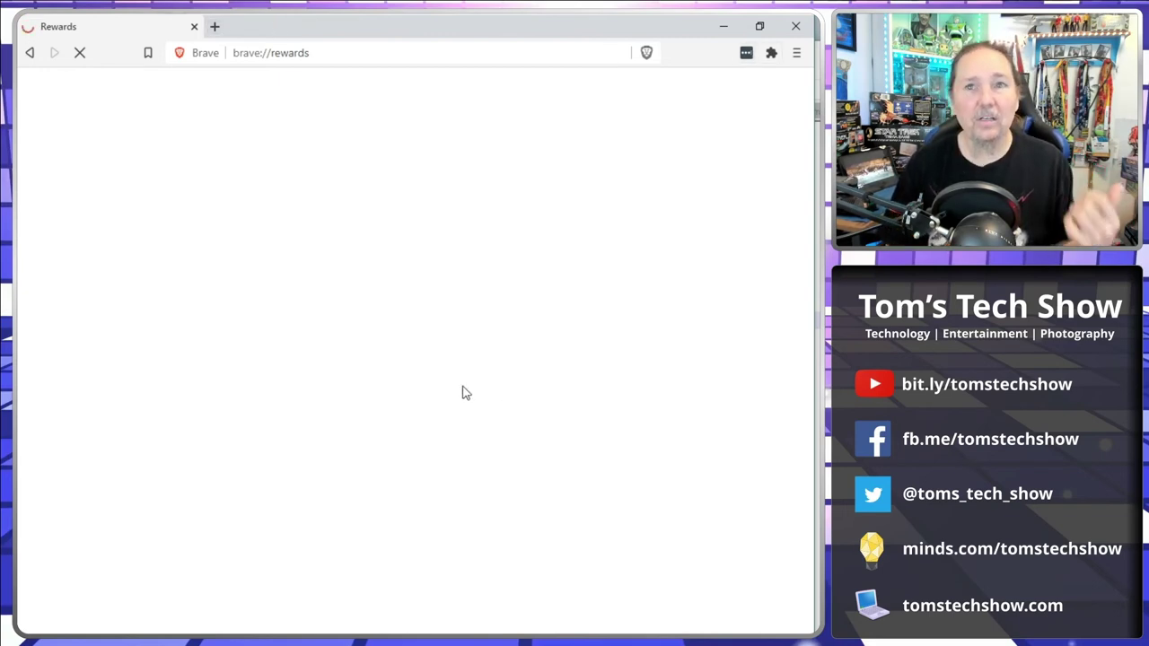
Step: Add a blank new tab, close the Rewards 'Earn Tokens & Give Back' message, and return to the first tab
left_click(214, 26)
left_click(93, 27)
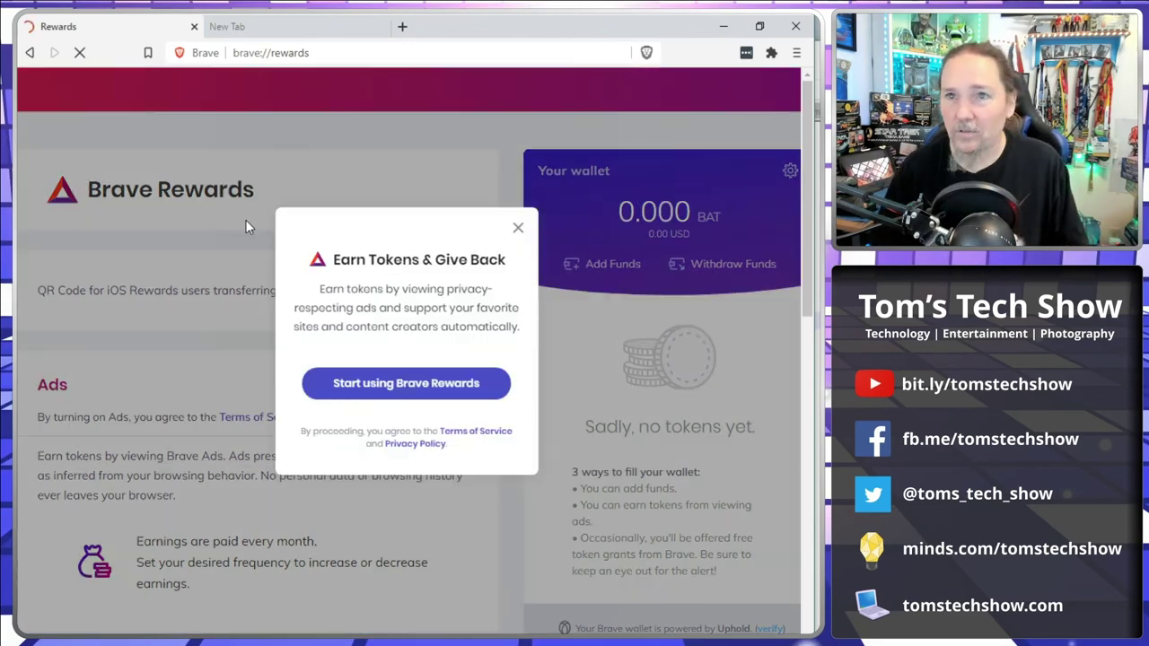
left_click(519, 231)
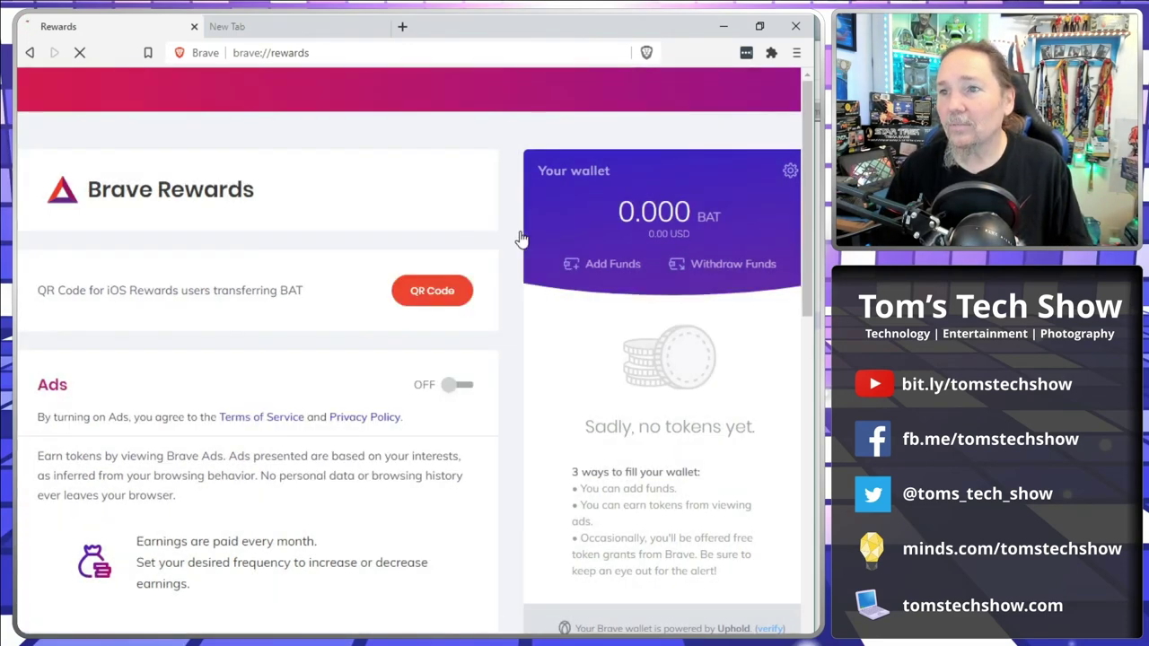
left_click(301, 33)
left_click(134, 31)
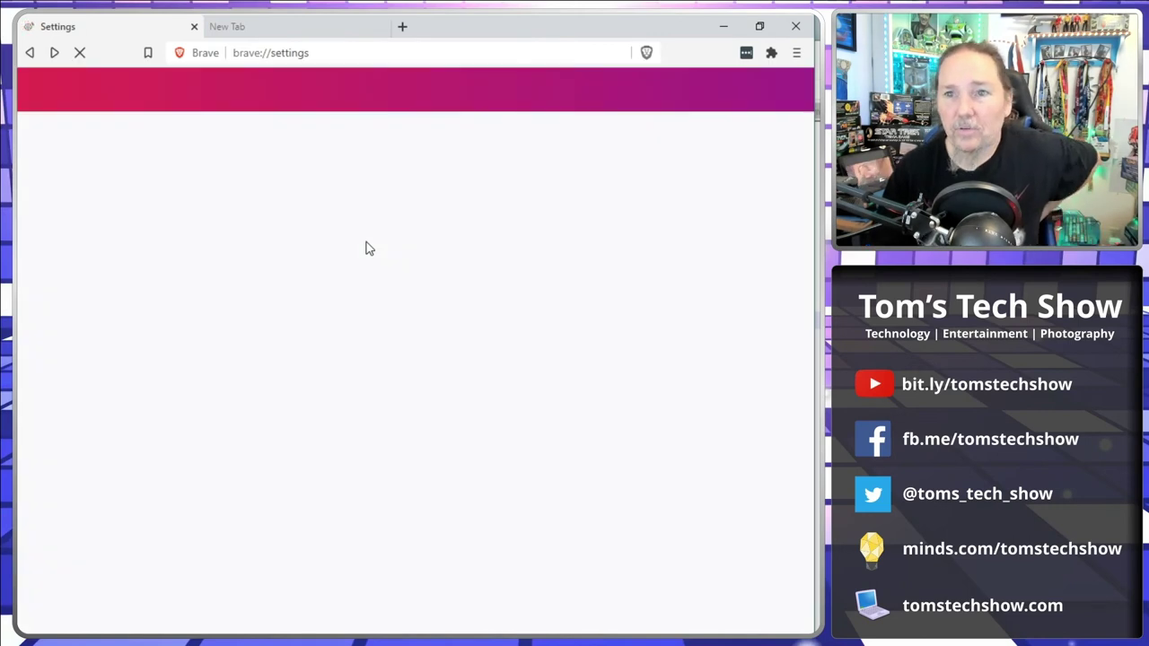
Step: Close Brave and relaunch it from the desktop icon
left_click(296, 32)
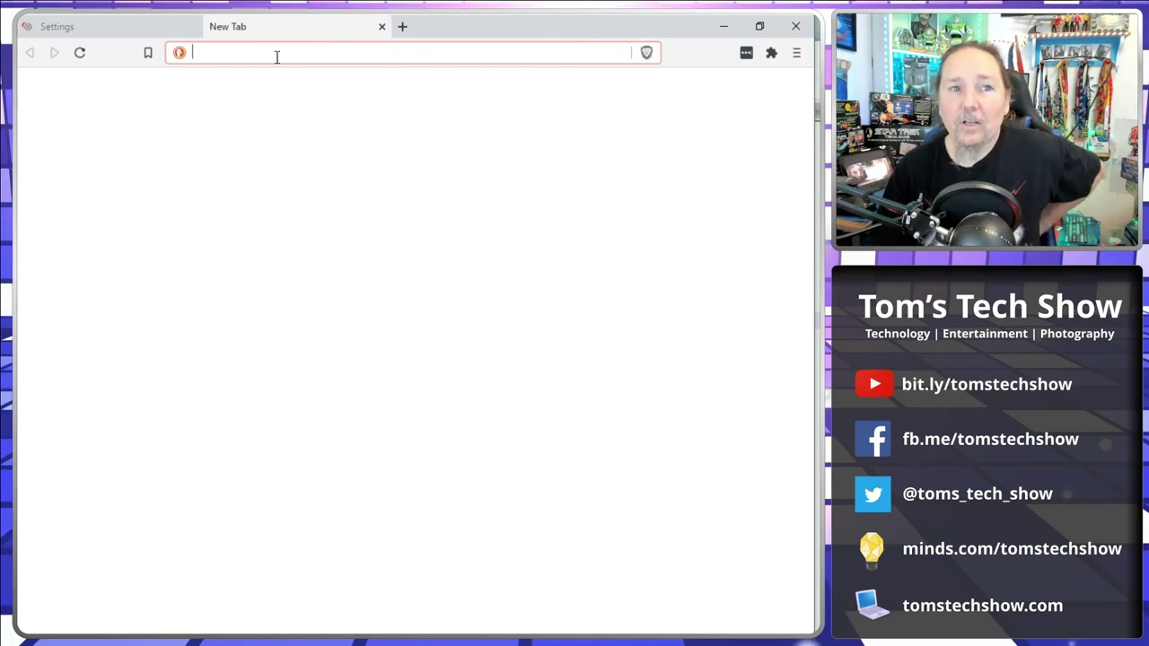
left_click(795, 26)
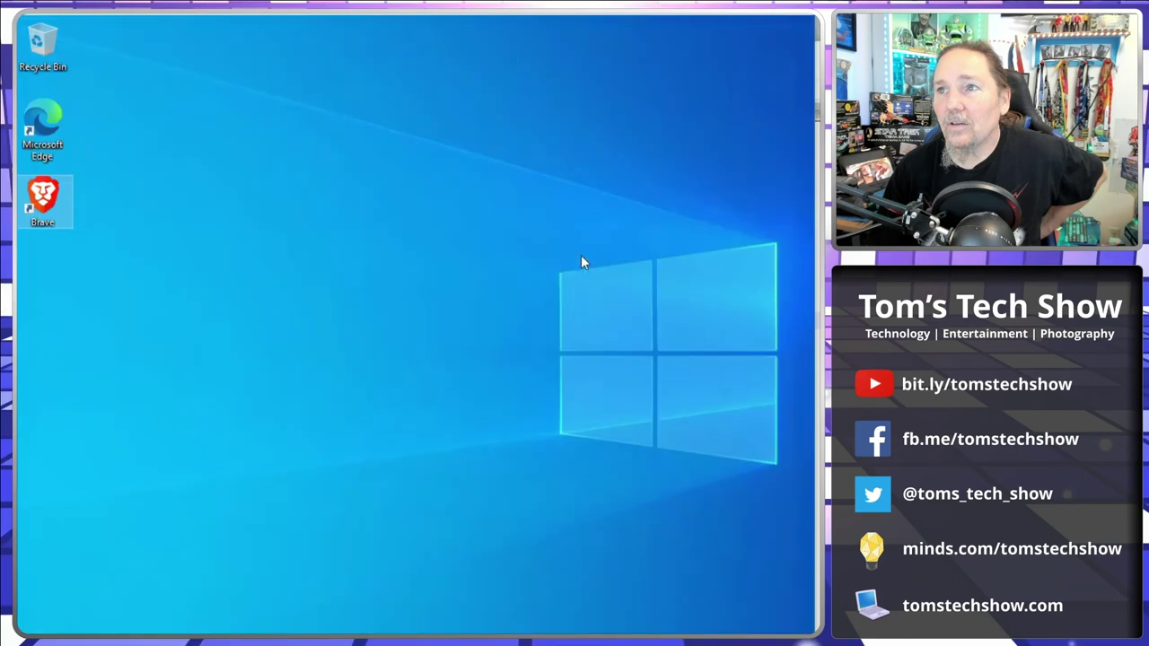
double_click(47, 203)
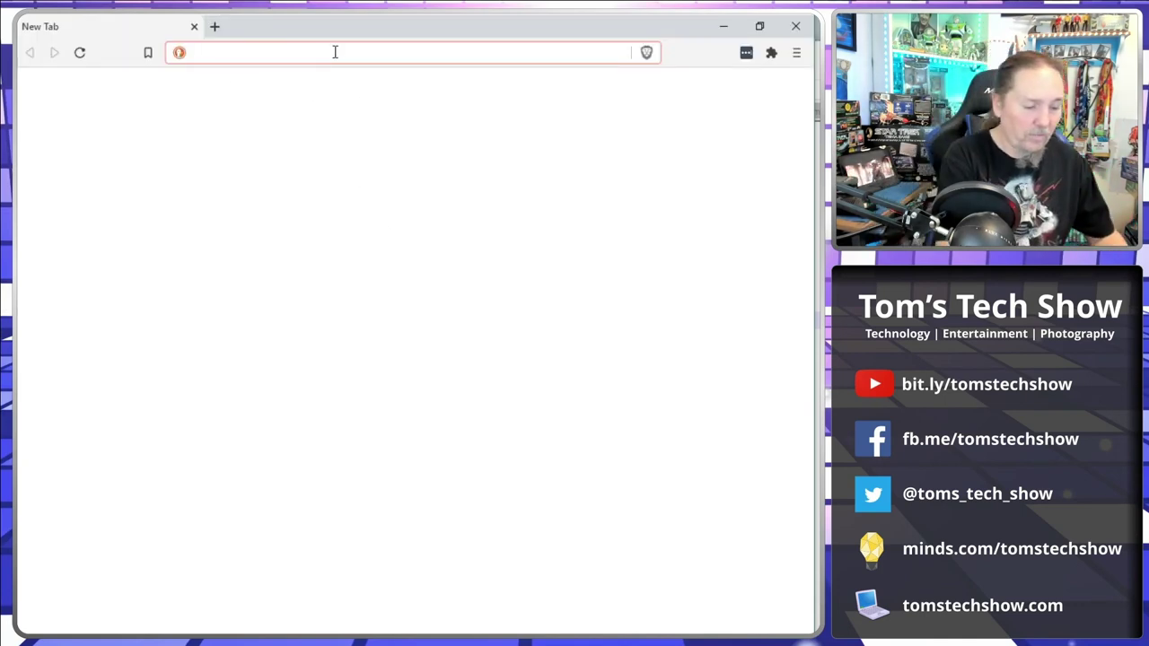
Step: Search DuckDuckGo for 'dsisney' and follow the corrected 'disney' results, briefly checking the main menu
type("dsisney")
key("Return")
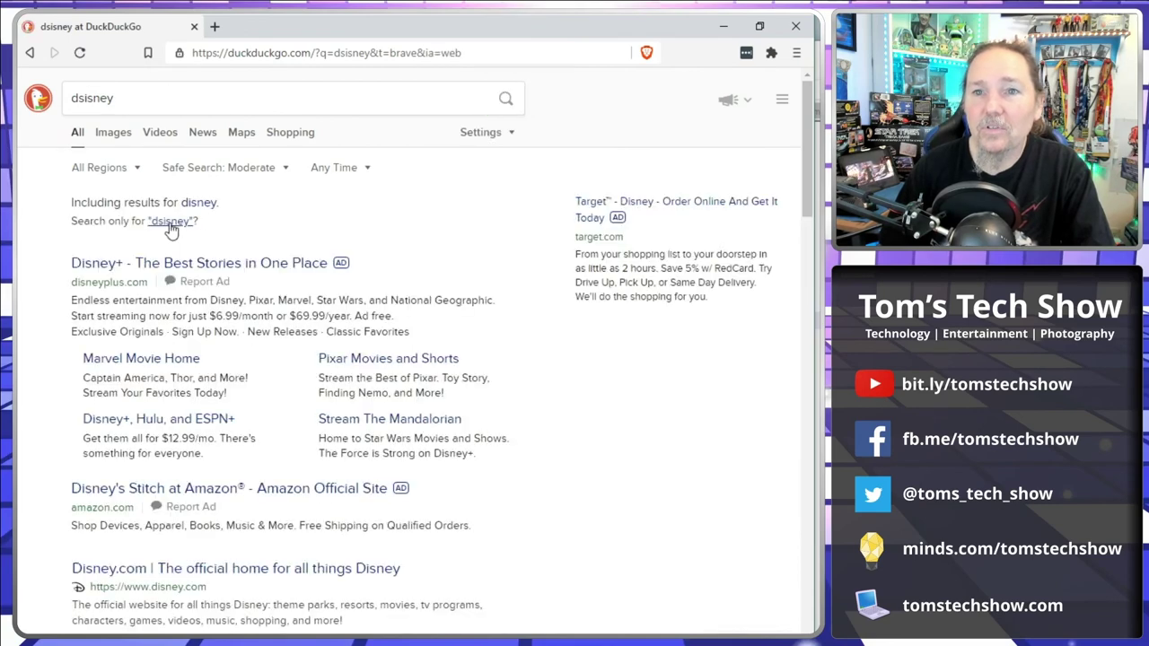
left_click(203, 204)
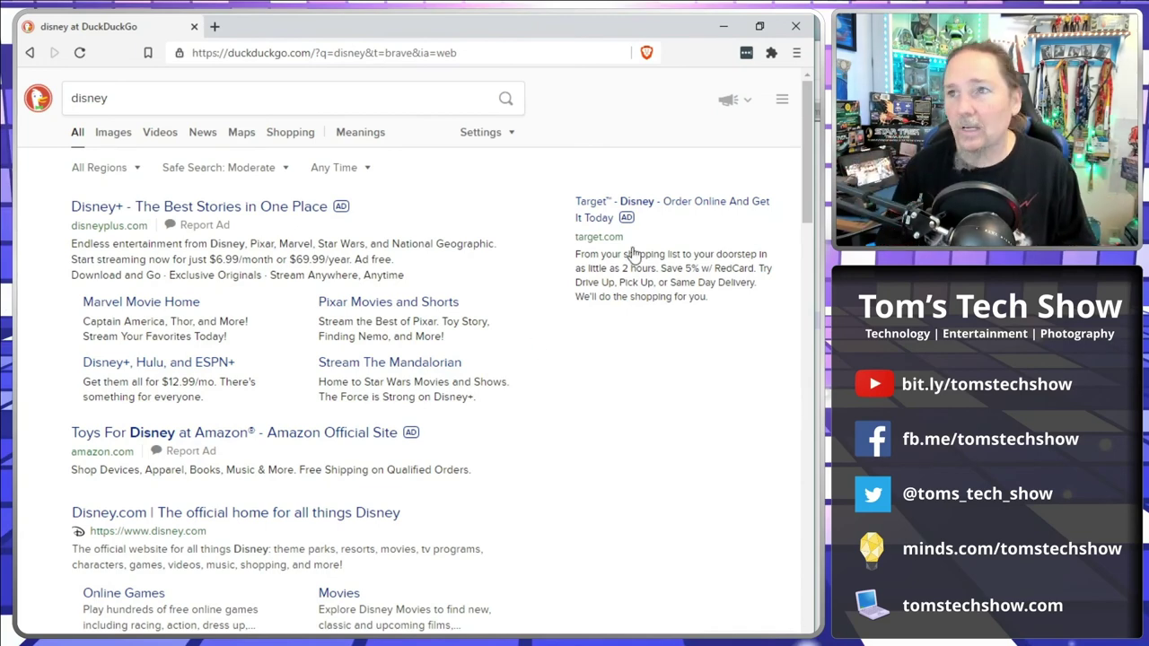
left_click(798, 54)
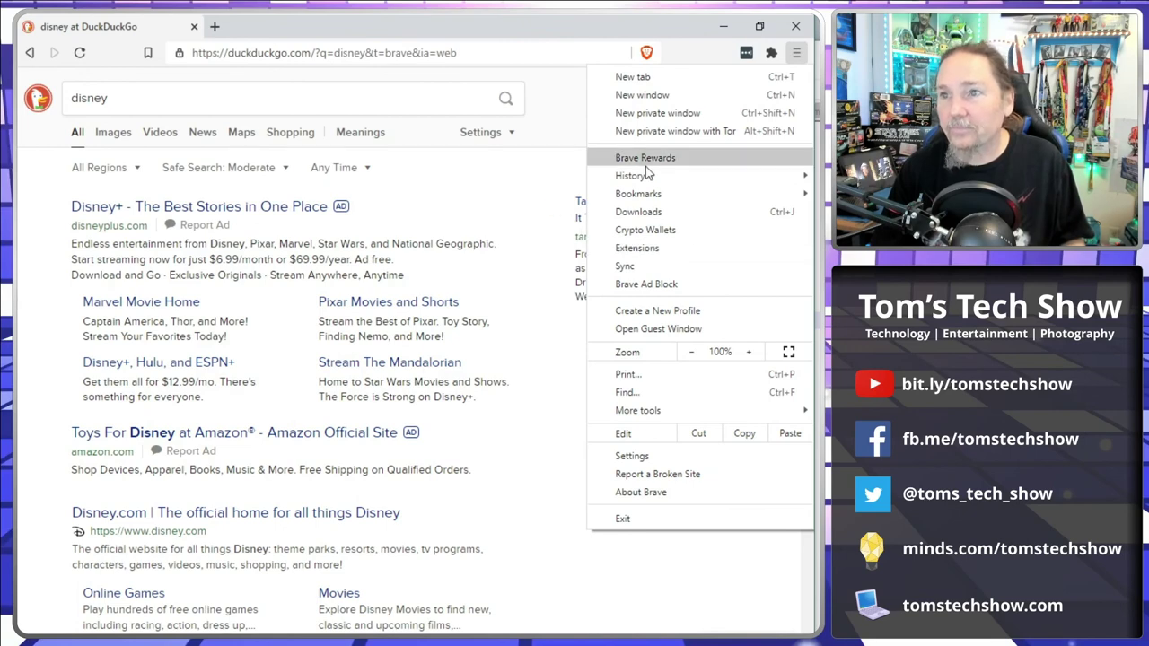
left_click(552, 115)
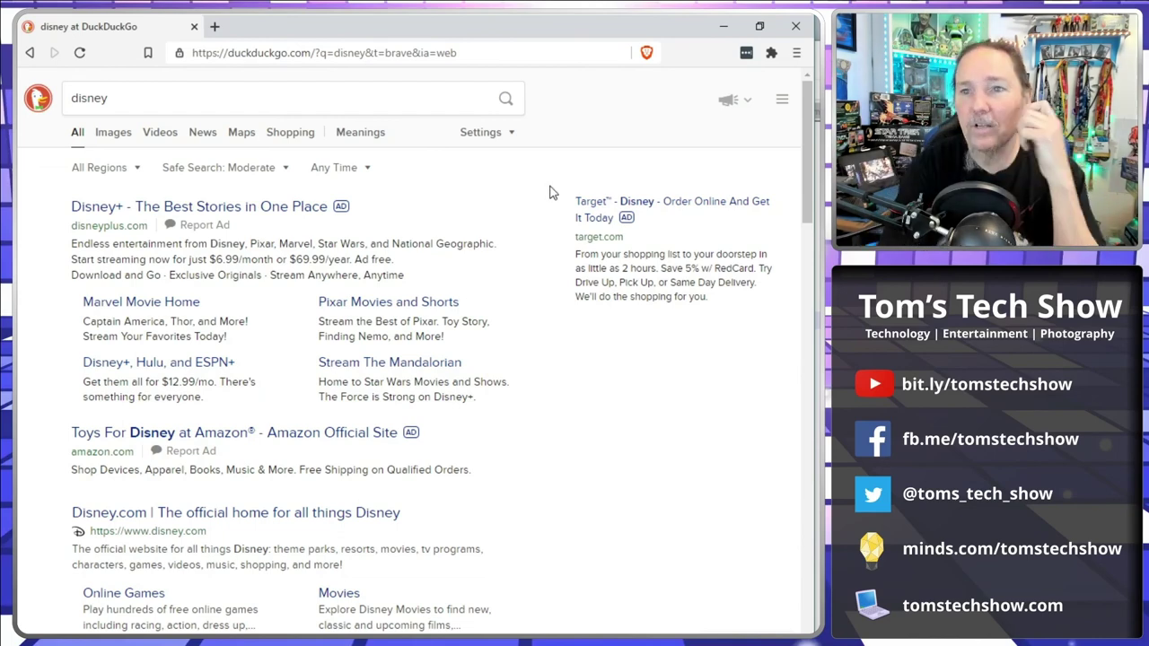
Step: Close the Brave window showing the disney results
left_click(796, 26)
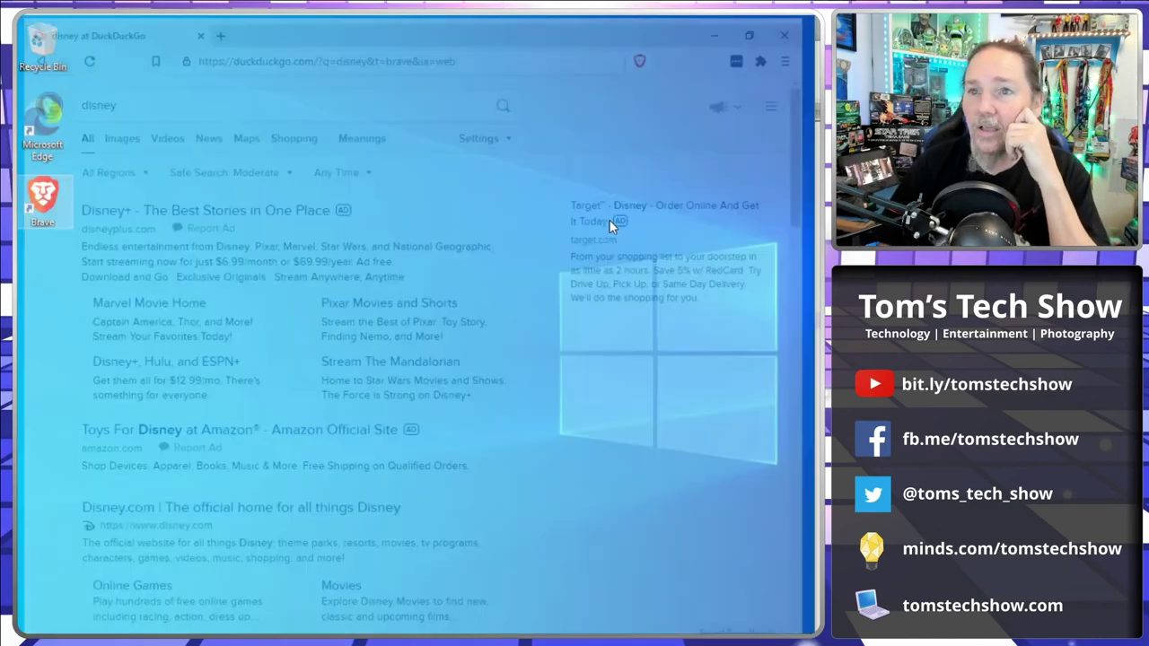